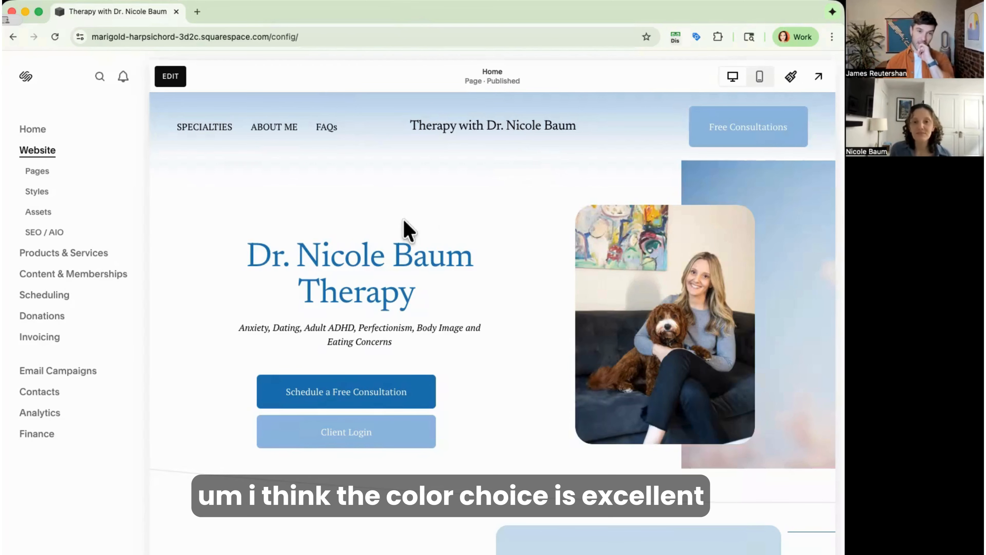
Review the published home page from the hero section down to "Therapy With Me Is", examining colours, photos, buttons and specialties.
{"action": "scroll", "coordinate": [502, 273], "scroll_direction": "down", "scroll_amount": 2}
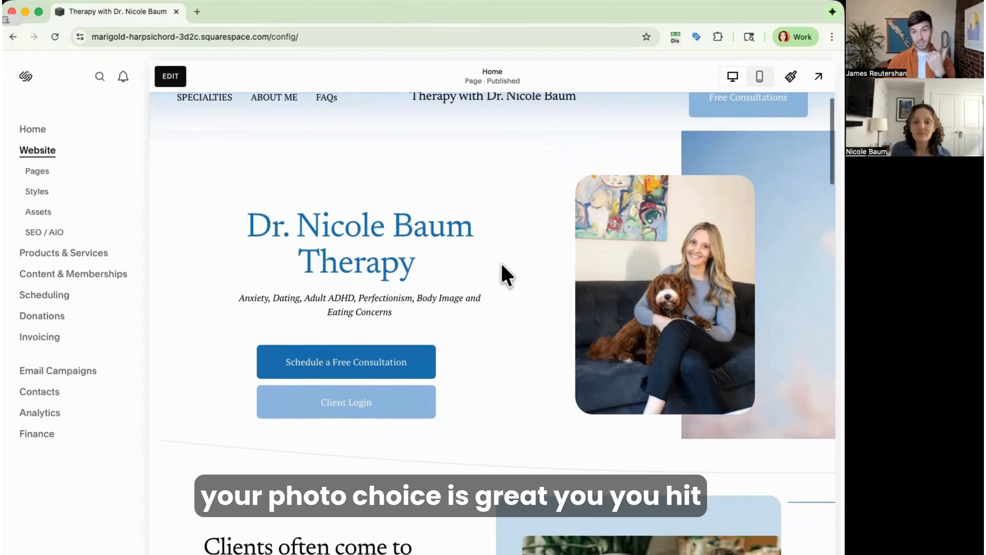
{"action": "scroll", "coordinate": [504, 273], "scroll_direction": "down", "scroll_amount": 1}
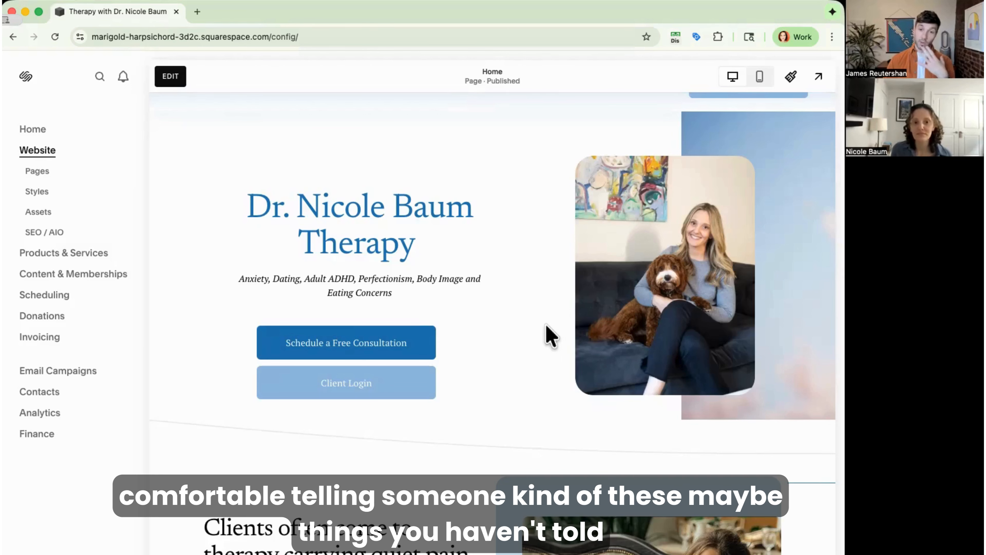
{"action": "scroll", "coordinate": [489, 356], "scroll_direction": "down", "scroll_amount": 3}
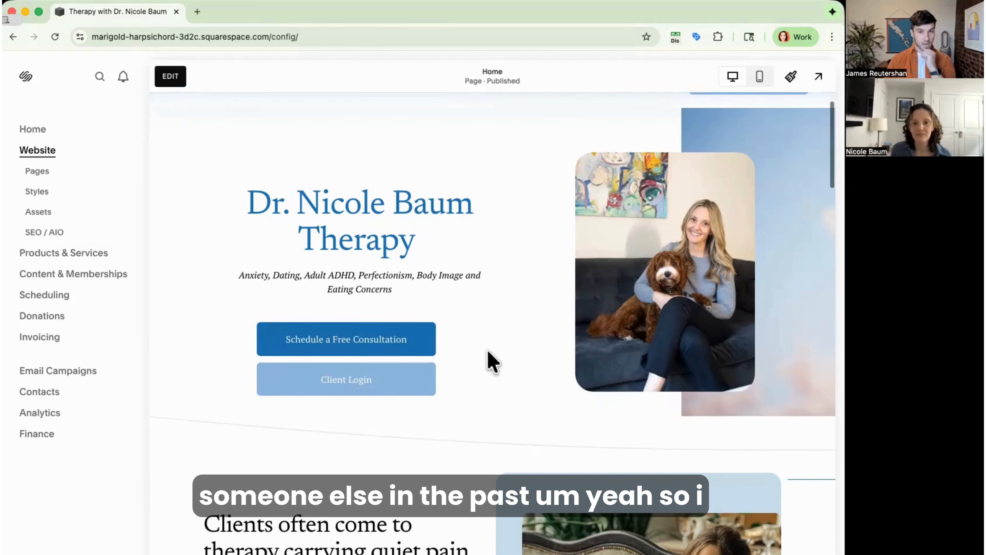
{"action": "scroll", "coordinate": [489, 357], "scroll_direction": "down", "scroll_amount": 10}
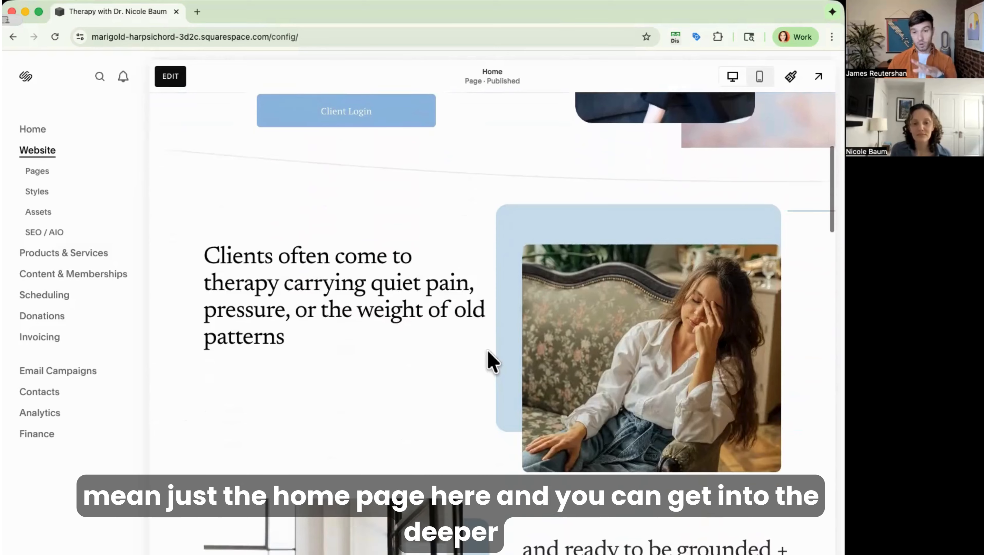
{"action": "scroll", "coordinate": [492, 361], "scroll_direction": "down", "scroll_amount": 8}
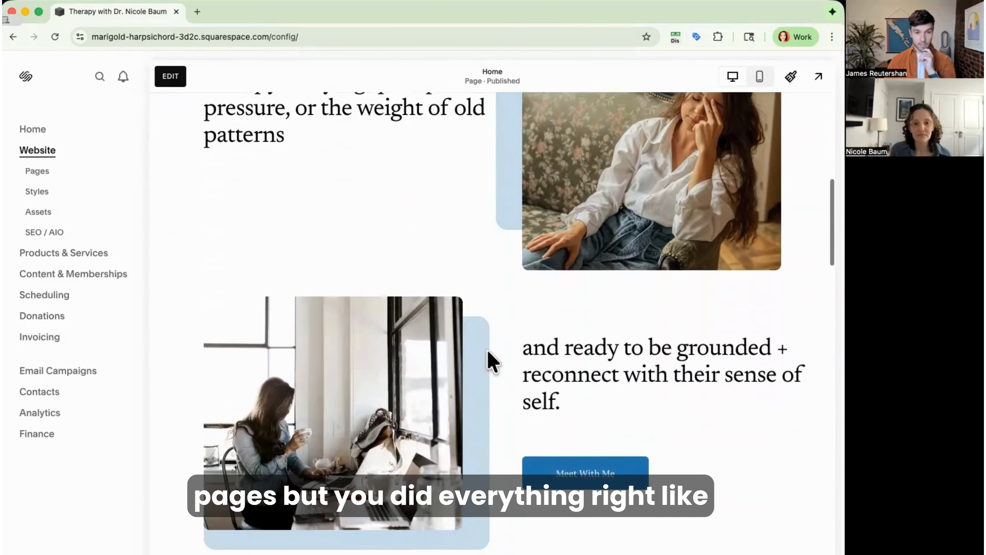
{"action": "scroll", "coordinate": [492, 361], "scroll_direction": "down", "scroll_amount": 4}
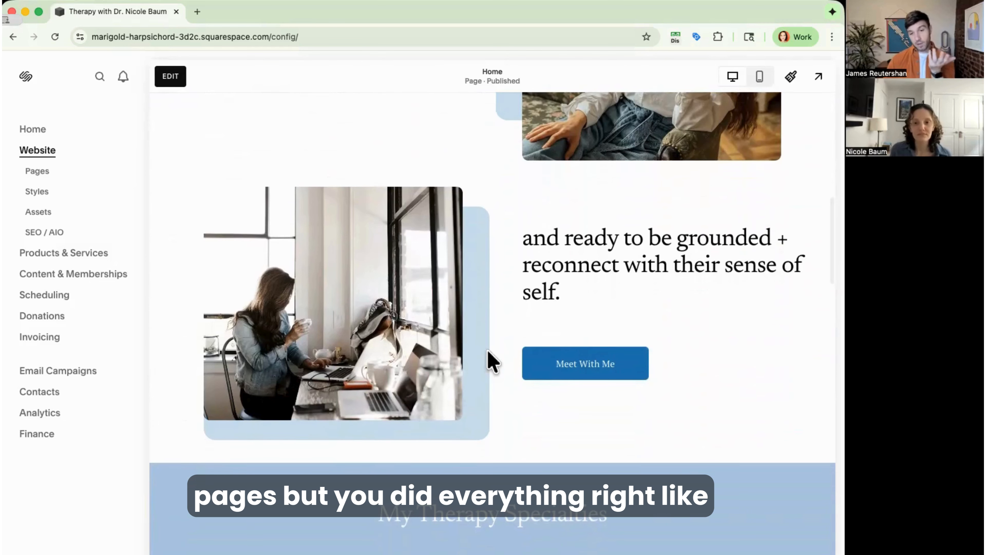
{"action": "scroll", "coordinate": [490, 362], "scroll_direction": "down", "scroll_amount": 6}
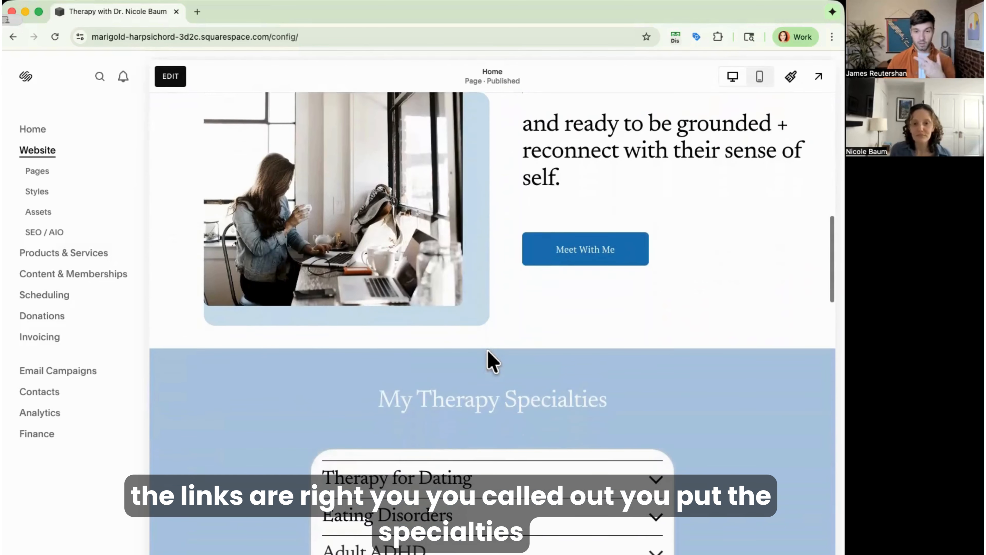
{"action": "scroll", "coordinate": [407, 379], "scroll_direction": "down", "scroll_amount": 10}
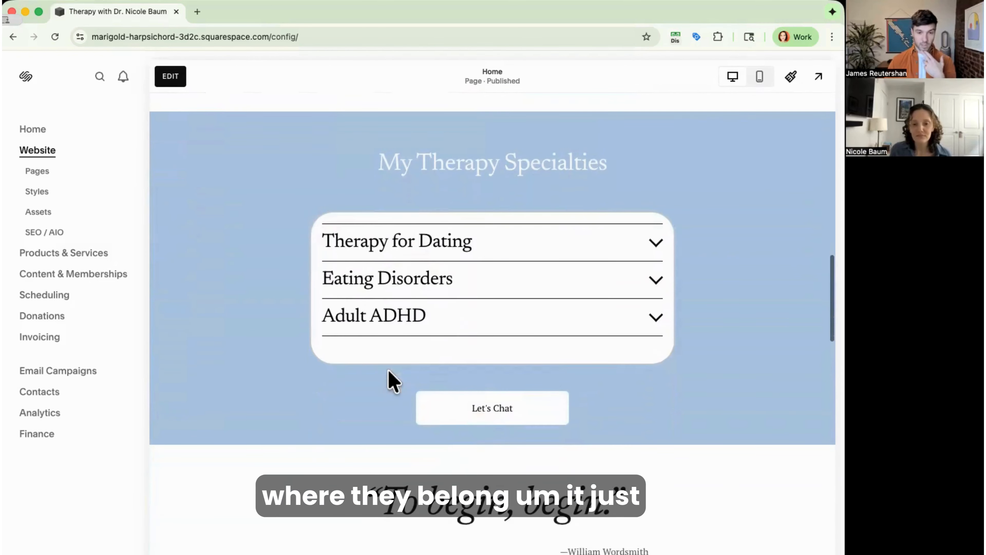
{"action": "scroll", "coordinate": [346, 378], "scroll_direction": "down", "scroll_amount": 13}
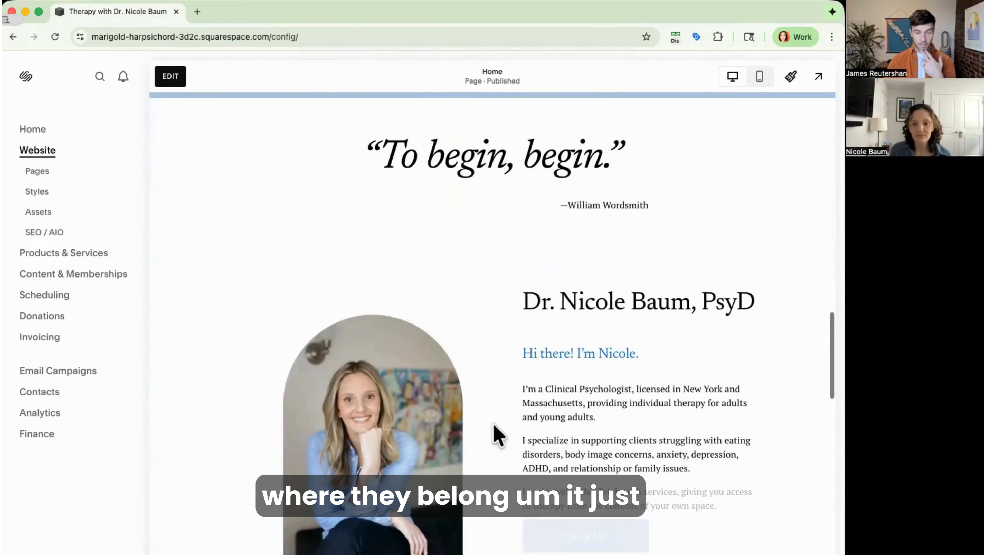
{"action": "scroll", "coordinate": [494, 424], "scroll_direction": "down", "scroll_amount": 7}
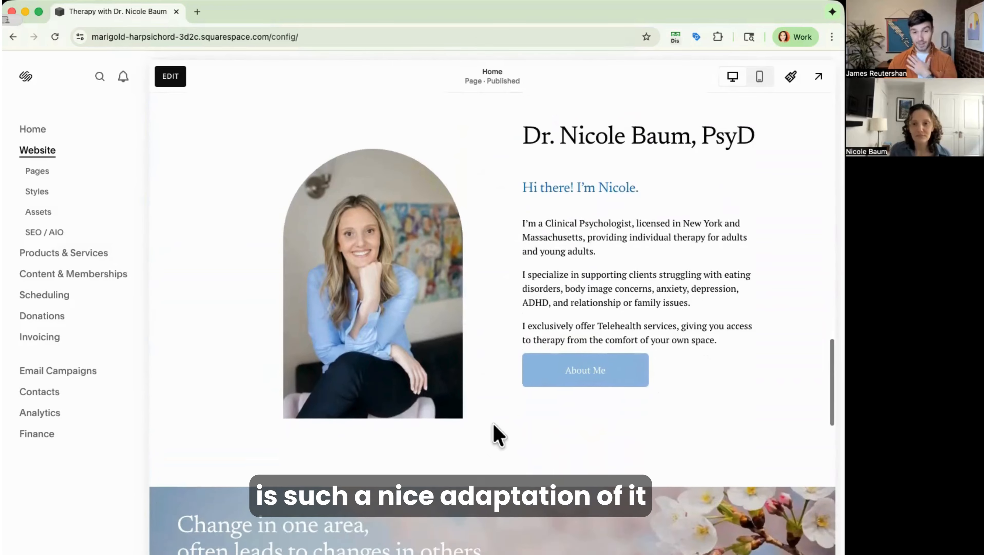
{"action": "scroll", "coordinate": [482, 428], "scroll_direction": "down", "scroll_amount": 4}
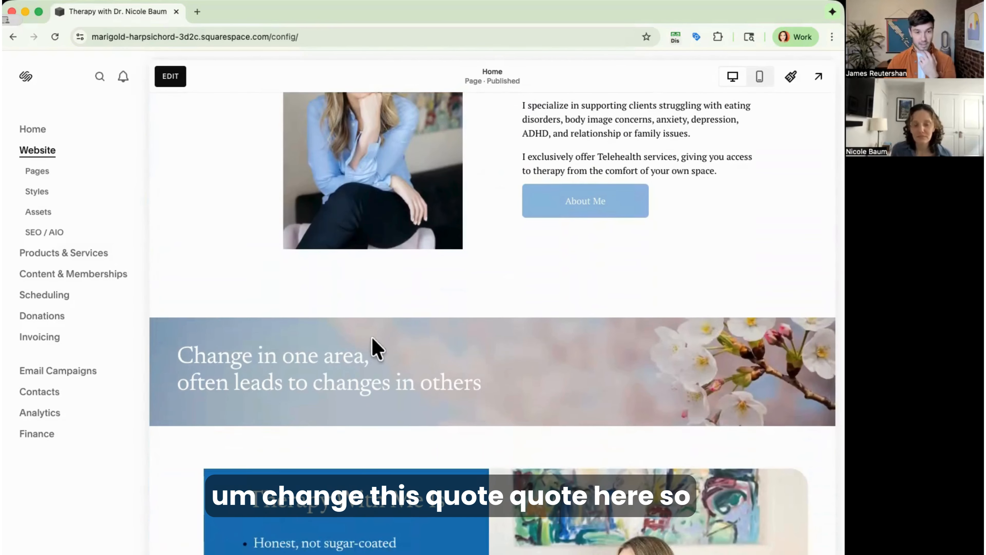
{"action": "scroll", "coordinate": [347, 397], "scroll_direction": "down", "scroll_amount": 5}
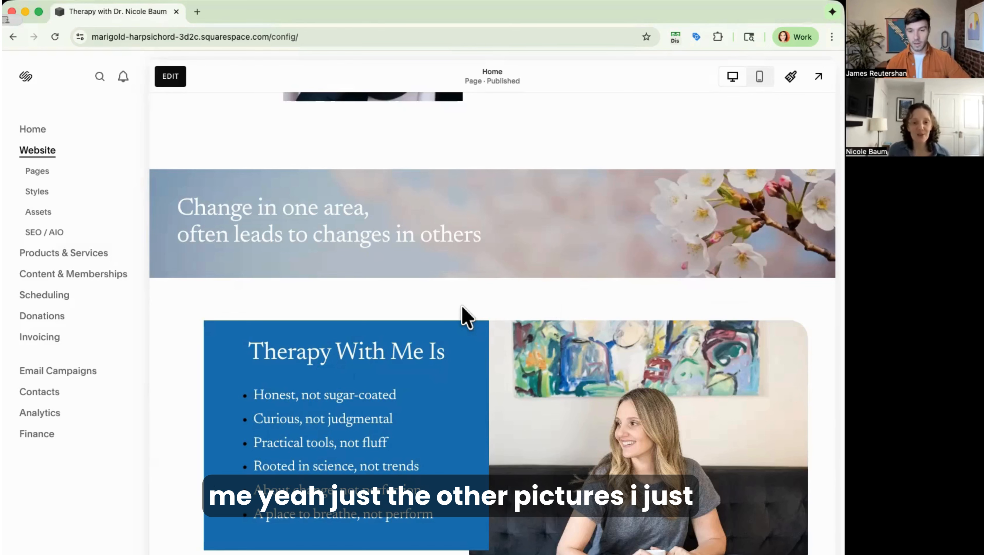
{"action": "scroll", "coordinate": [467, 316], "scroll_direction": "down", "scroll_amount": 4}
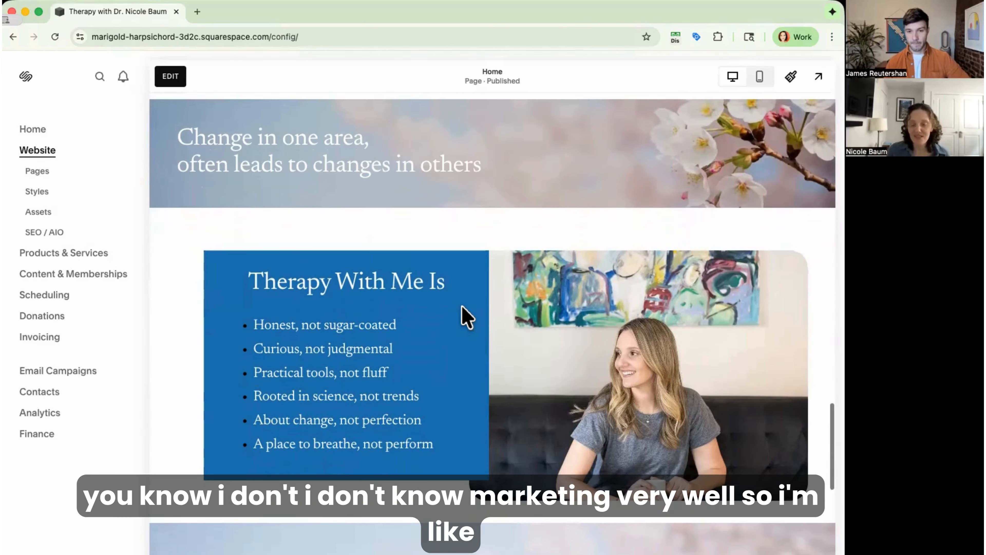
Re-examine the home page's photo choices, from the hero portrait and its sky background to the two client photos below.
{"action": "scroll", "coordinate": [461, 306], "scroll_direction": "up", "scroll_amount": 15}
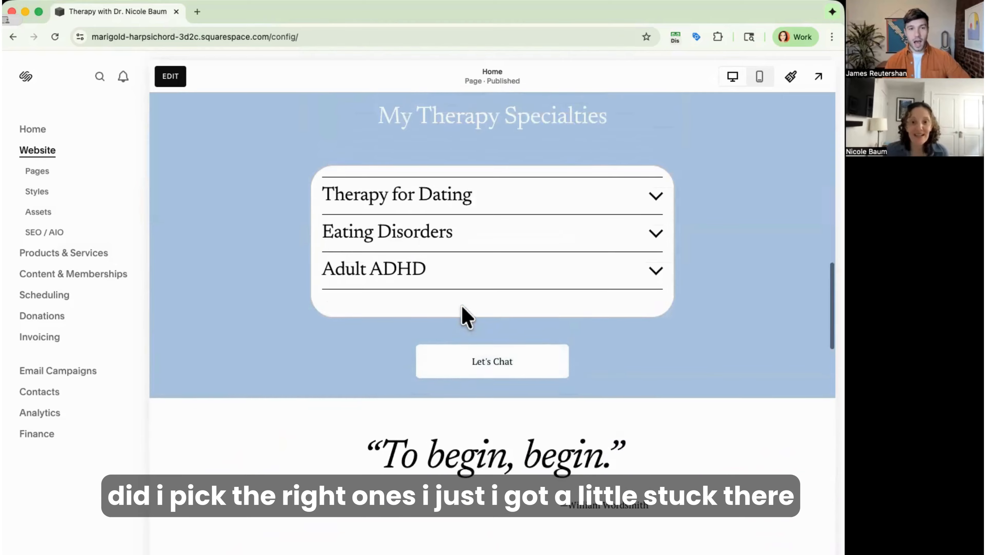
{"action": "scroll", "coordinate": [462, 306], "scroll_direction": "up", "scroll_amount": 15}
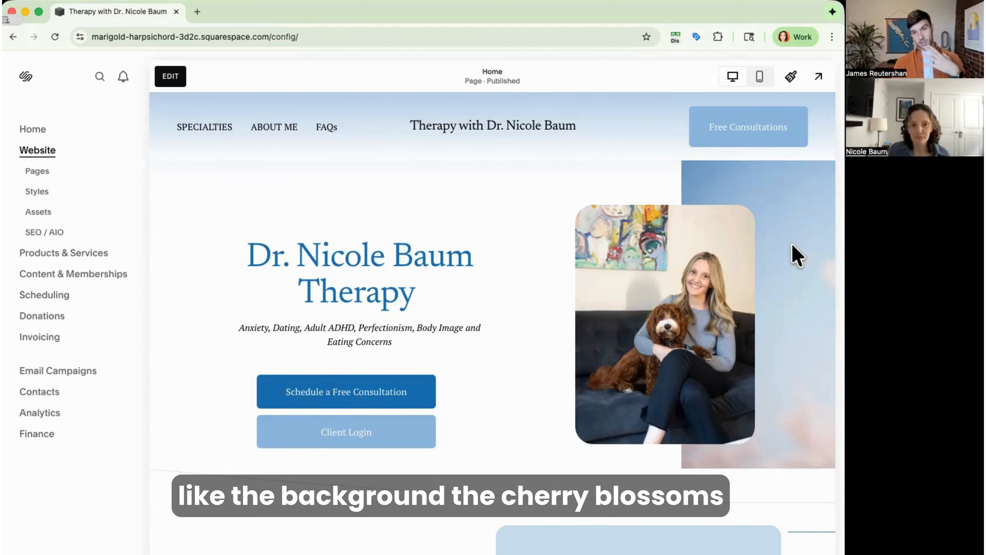
{"action": "scroll", "coordinate": [425, 342], "scroll_direction": "down", "scroll_amount": 10}
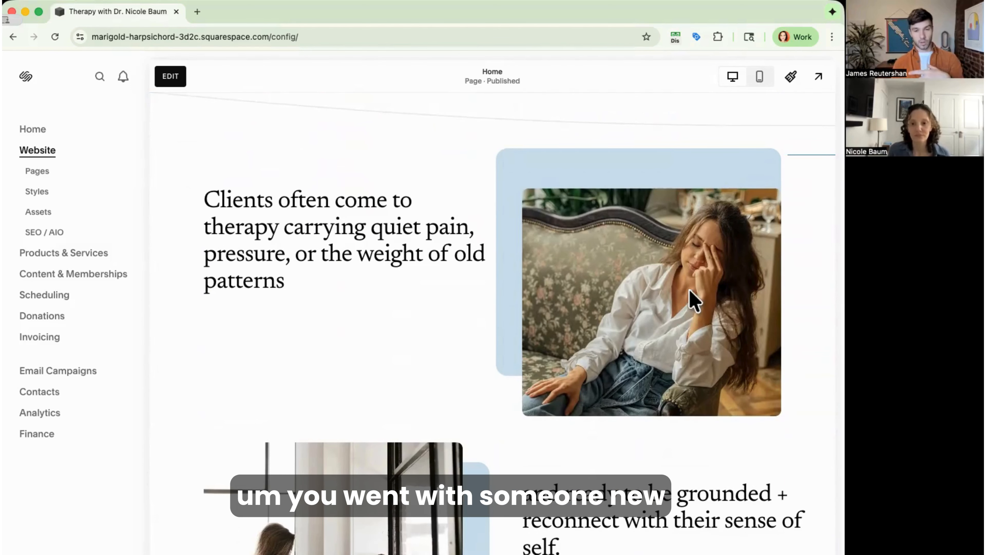
{"action": "scroll", "coordinate": [452, 379], "scroll_direction": "down", "scroll_amount": 3}
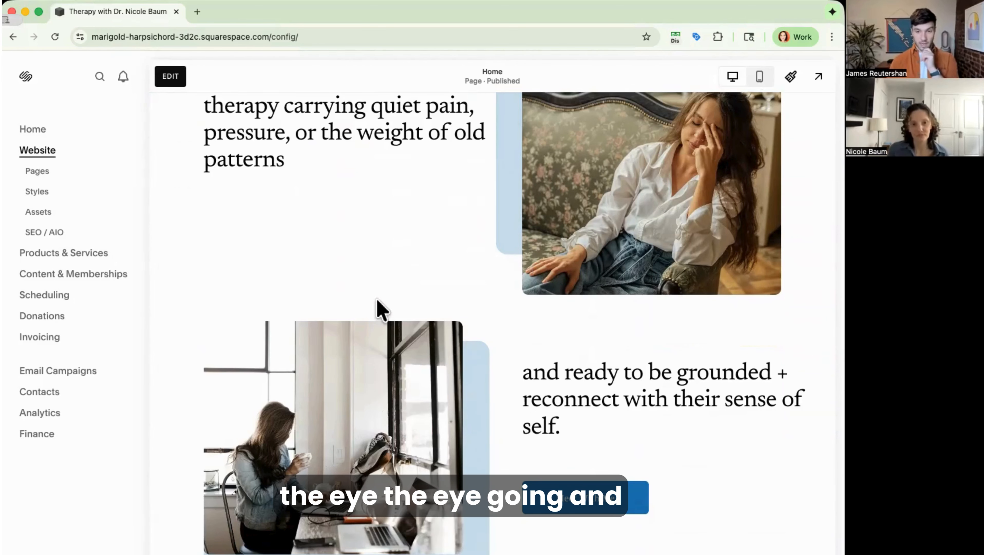
Open the Eating Disorders specialty page and examine its photos and text sections down to the therapy quote.
{"action": "left_click", "coordinate": [46, 178]}
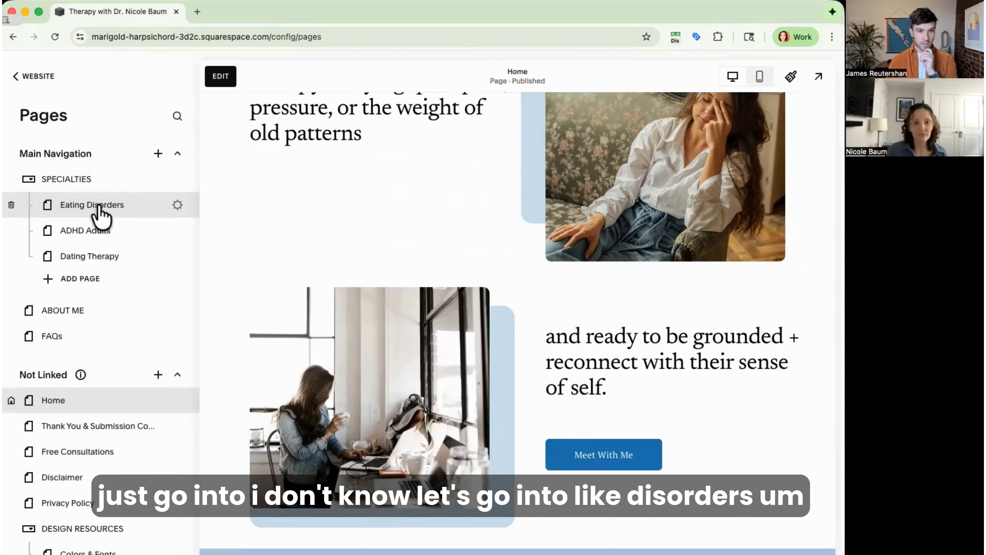
{"action": "left_click", "coordinate": [100, 211]}
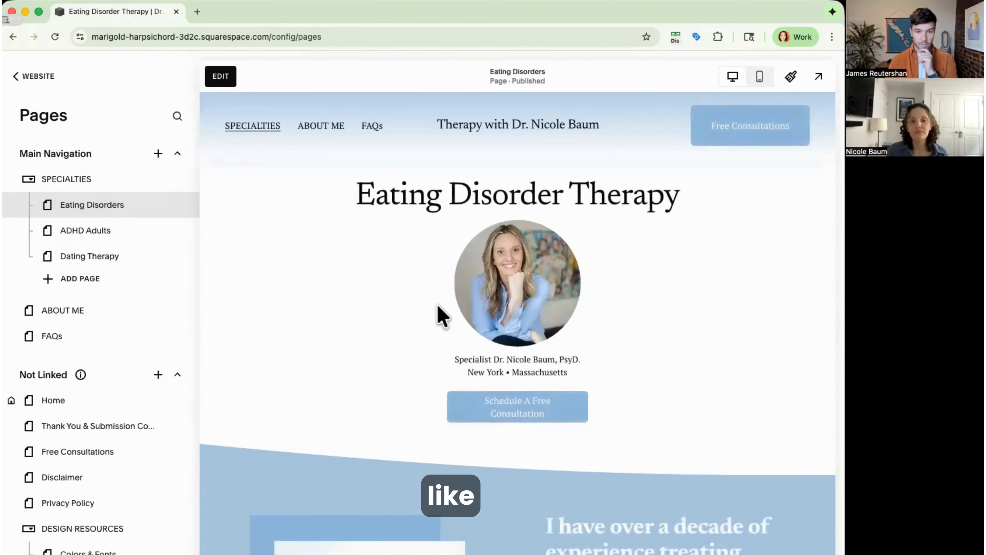
{"action": "scroll", "coordinate": [440, 315], "scroll_direction": "down", "scroll_amount": 10}
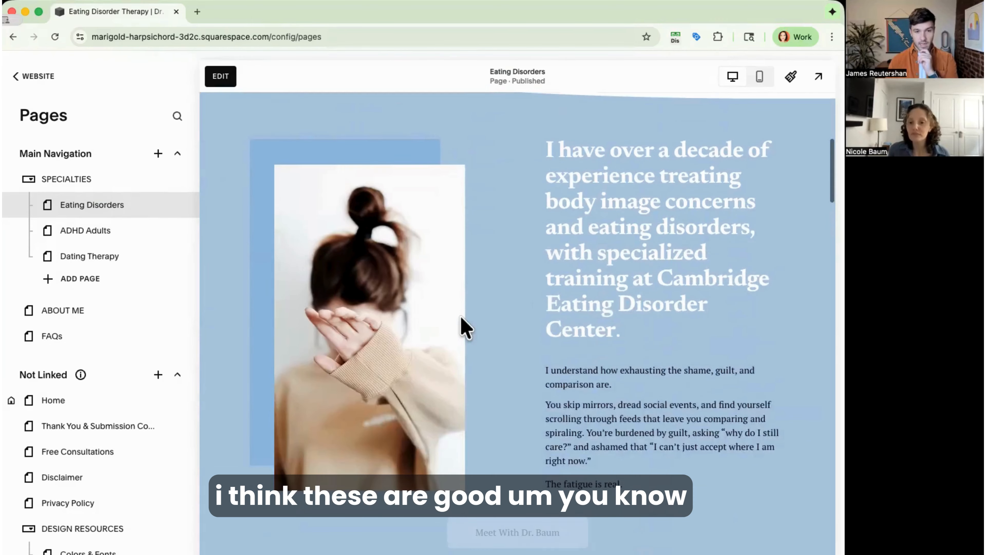
{"action": "scroll", "coordinate": [462, 319], "scroll_direction": "down", "scroll_amount": 10}
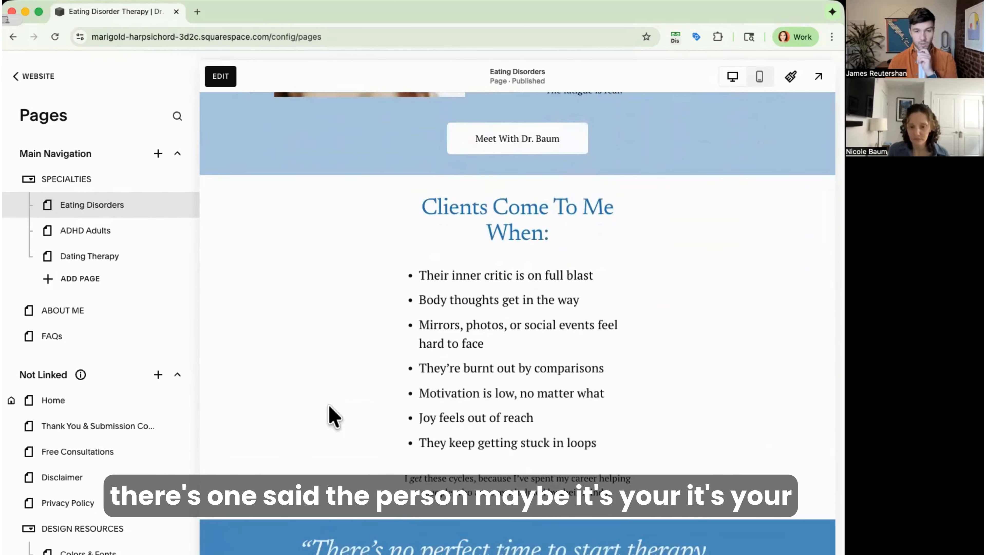
{"action": "scroll", "coordinate": [330, 415], "scroll_direction": "down", "scroll_amount": 8}
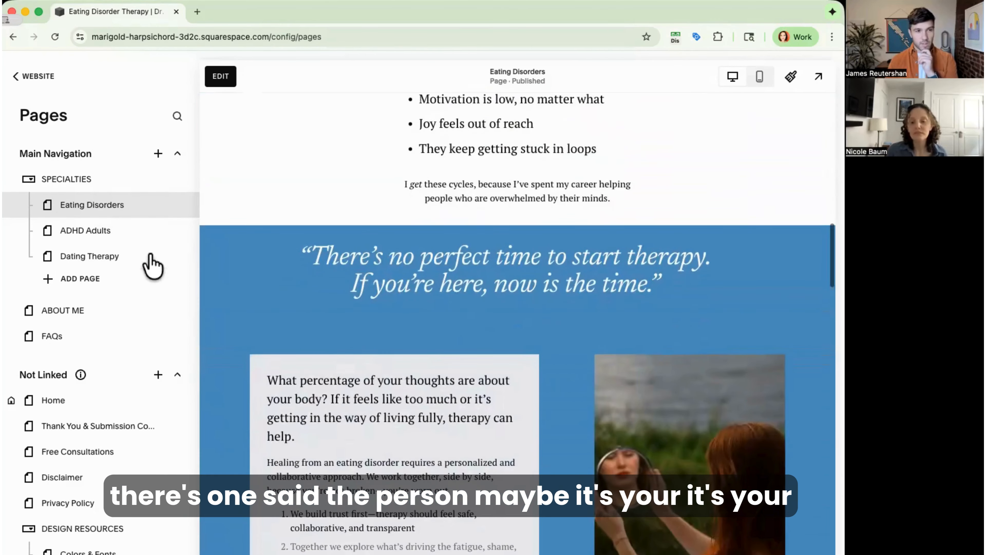
Open the Dating Therapy specialty page and examine how its photos and colours work together, down to the client results section.
{"action": "left_click", "coordinate": [110, 256]}
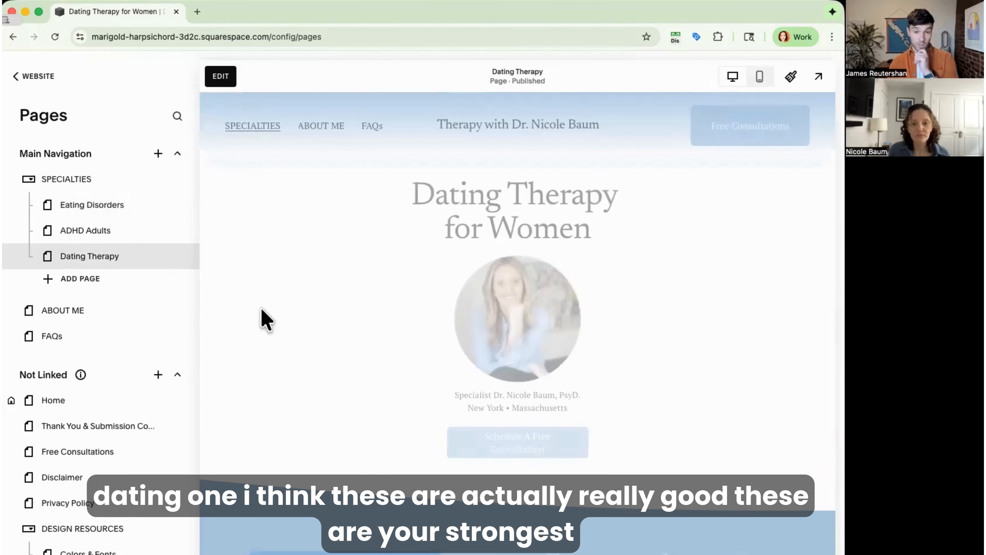
{"action": "scroll", "coordinate": [247, 342], "scroll_direction": "down", "scroll_amount": 9}
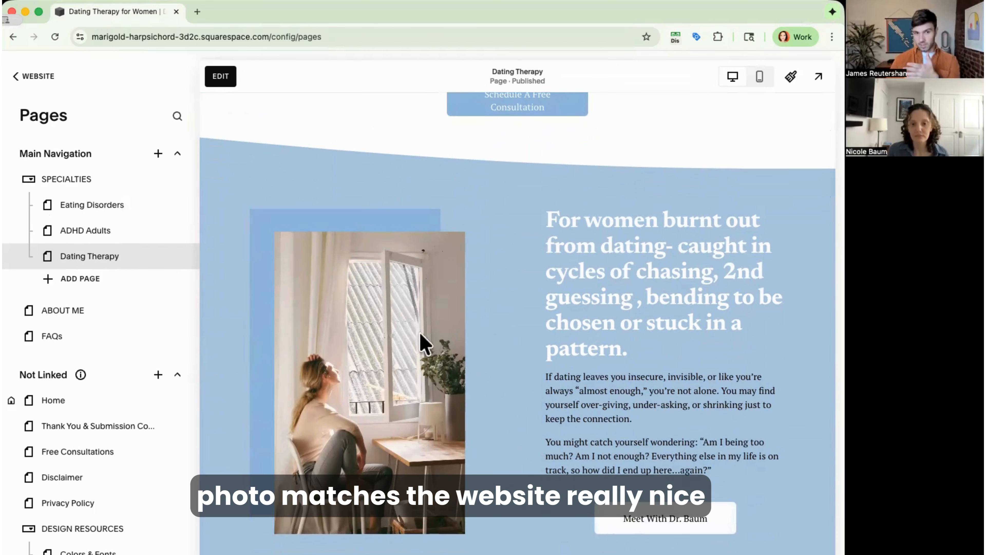
{"action": "scroll", "coordinate": [551, 385], "scroll_direction": "down", "scroll_amount": 3}
{"action": "scroll", "coordinate": [555, 395], "scroll_direction": "down", "scroll_amount": 2}
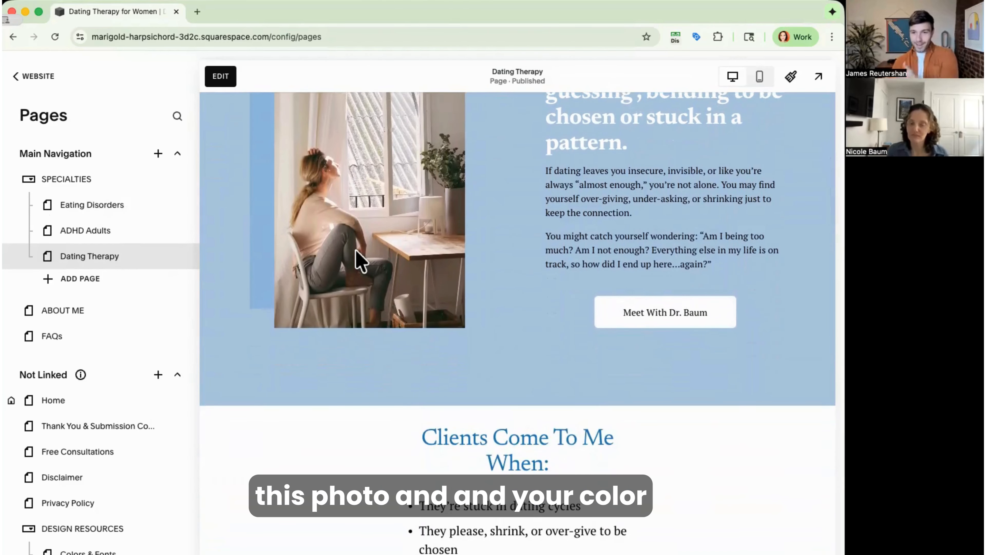
{"action": "scroll", "coordinate": [360, 261], "scroll_direction": "down", "scroll_amount": 12}
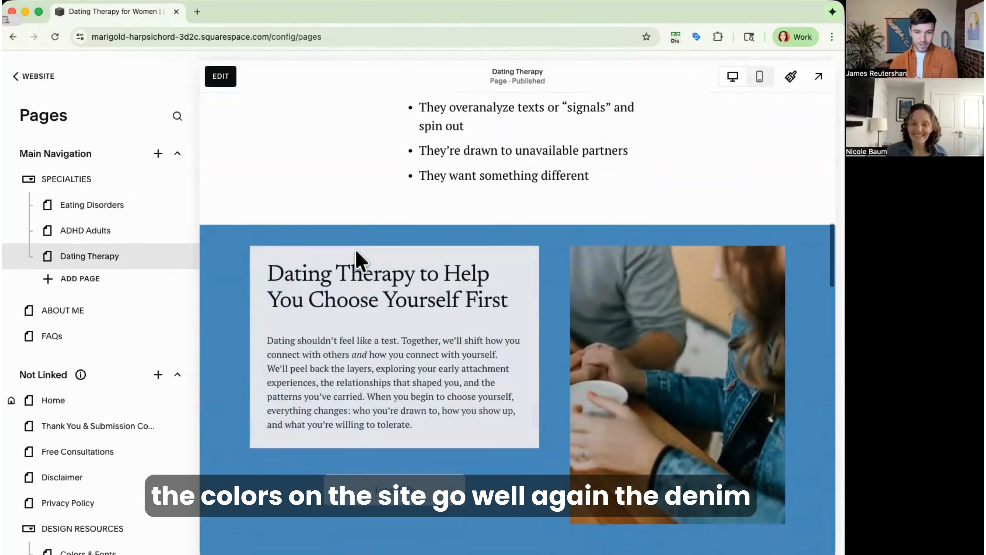
{"action": "scroll", "coordinate": [651, 341], "scroll_direction": "down", "scroll_amount": 2}
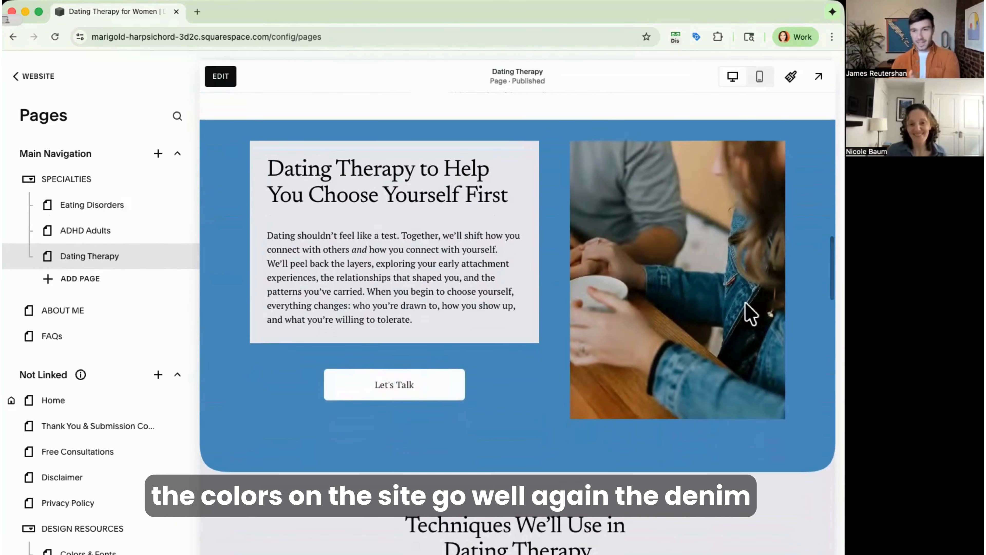
{"action": "scroll", "coordinate": [500, 400], "scroll_direction": "down", "scroll_amount": 10}
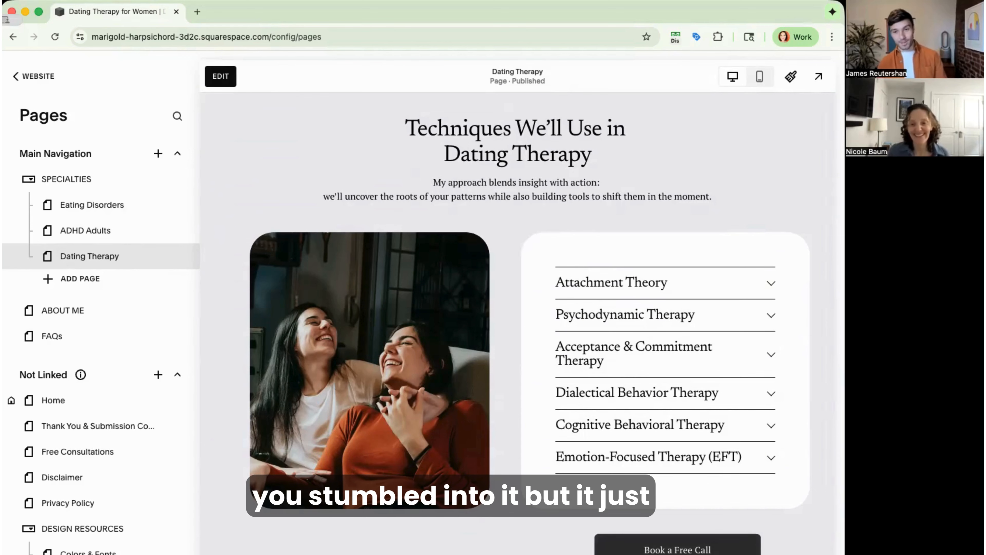
{"action": "scroll", "coordinate": [478, 363], "scroll_direction": "down", "scroll_amount": 12}
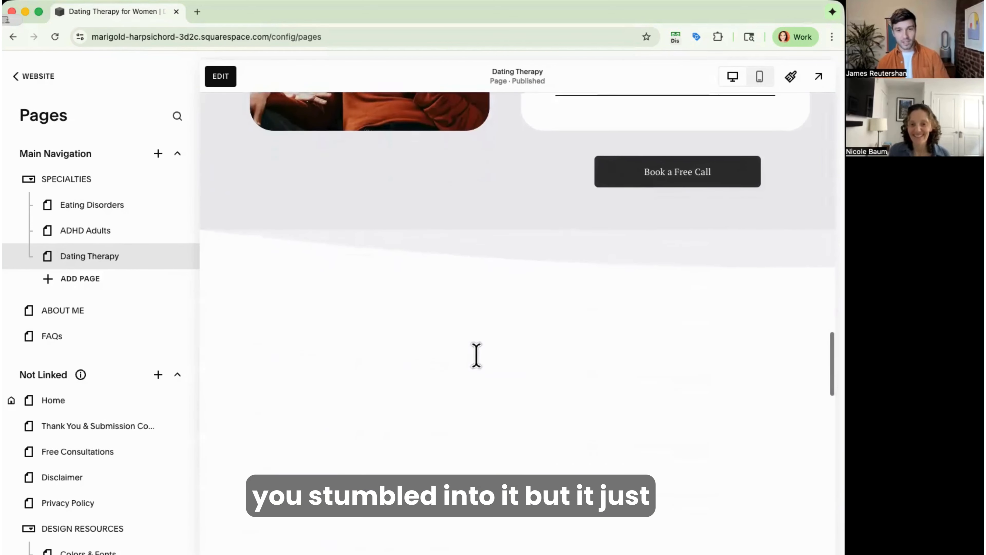
{"action": "scroll", "coordinate": [477, 362], "scroll_direction": "down", "scroll_amount": 2}
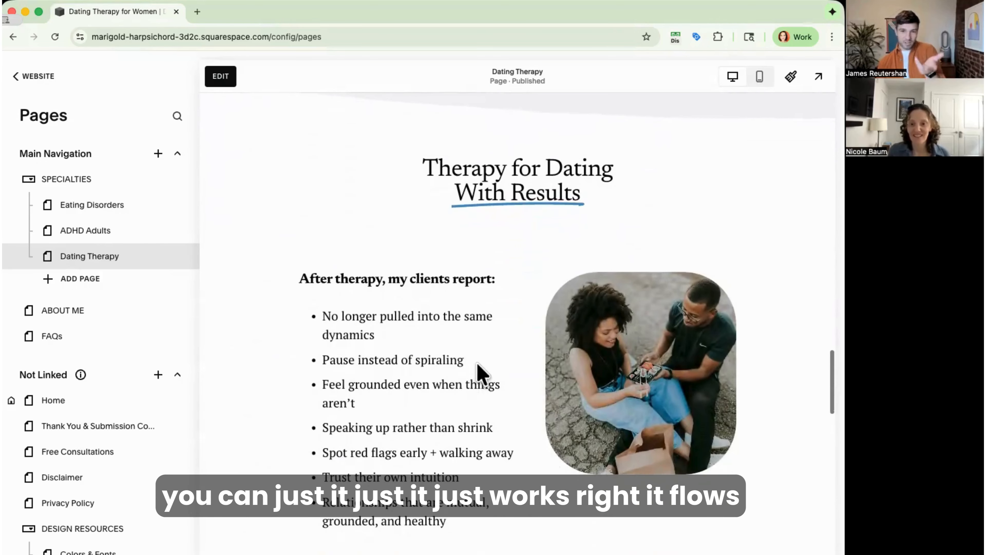
{"action": "scroll", "coordinate": [478, 363], "scroll_direction": "down", "scroll_amount": 4}
{"action": "scroll", "coordinate": [477, 363], "scroll_direction": "down", "scroll_amount": 3}
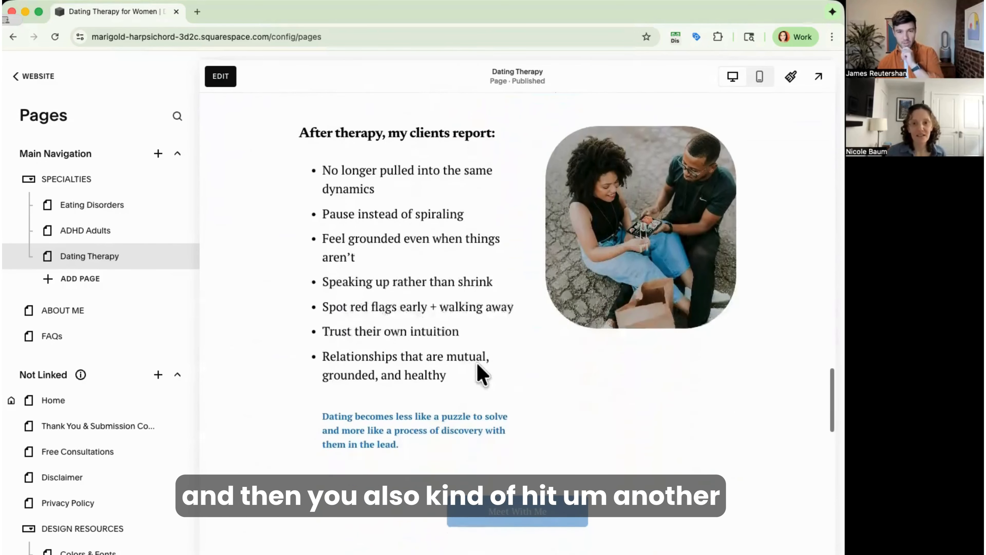
Compare the Dating Therapy page's opening photo with the photos in its techniques and "Therapy for Dating With Results" sections.
{"action": "scroll", "coordinate": [478, 363], "scroll_direction": "up", "scroll_amount": 5}
{"action": "scroll", "coordinate": [477, 363], "scroll_direction": "up", "scroll_amount": 10}
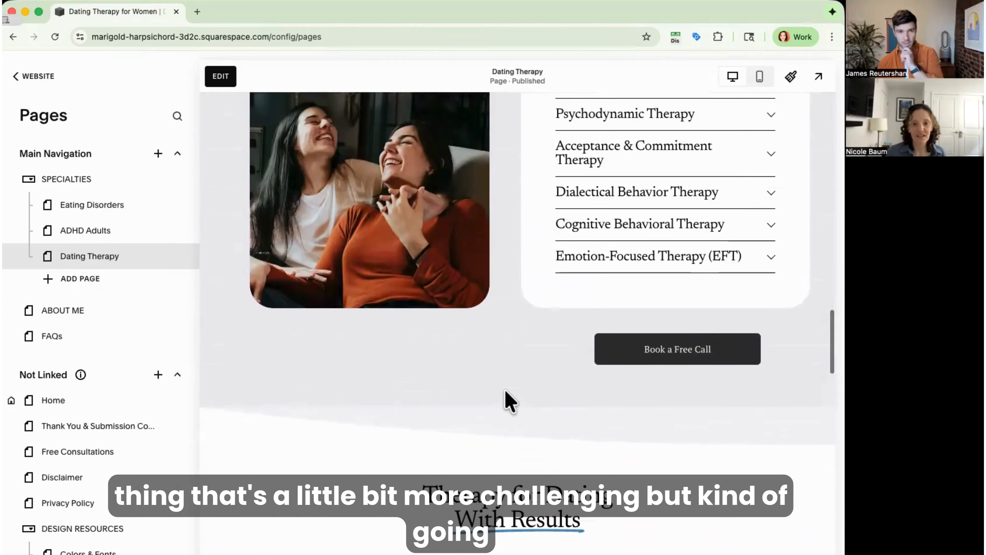
{"action": "scroll", "coordinate": [508, 395], "scroll_direction": "up", "scroll_amount": 10}
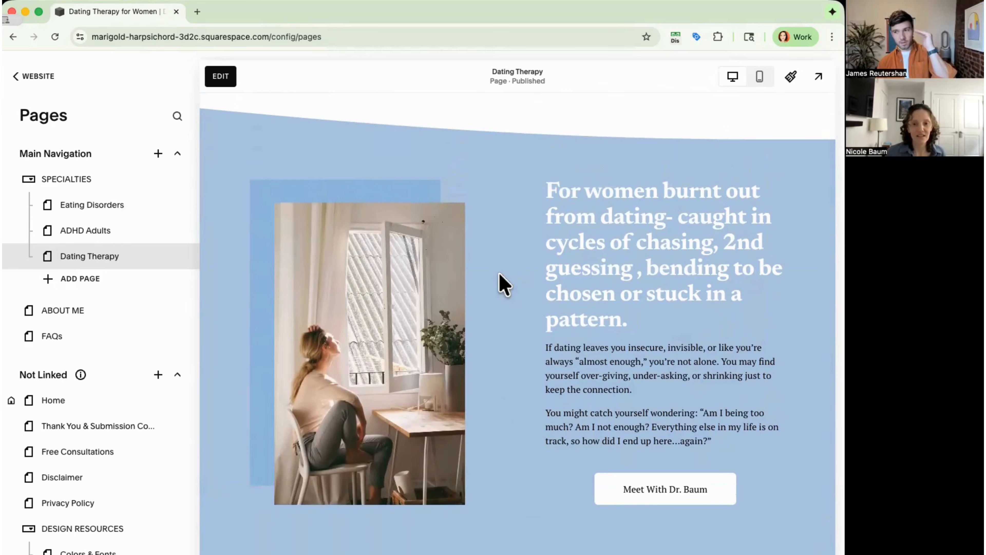
{"action": "scroll", "coordinate": [499, 273], "scroll_direction": "down", "scroll_amount": 15}
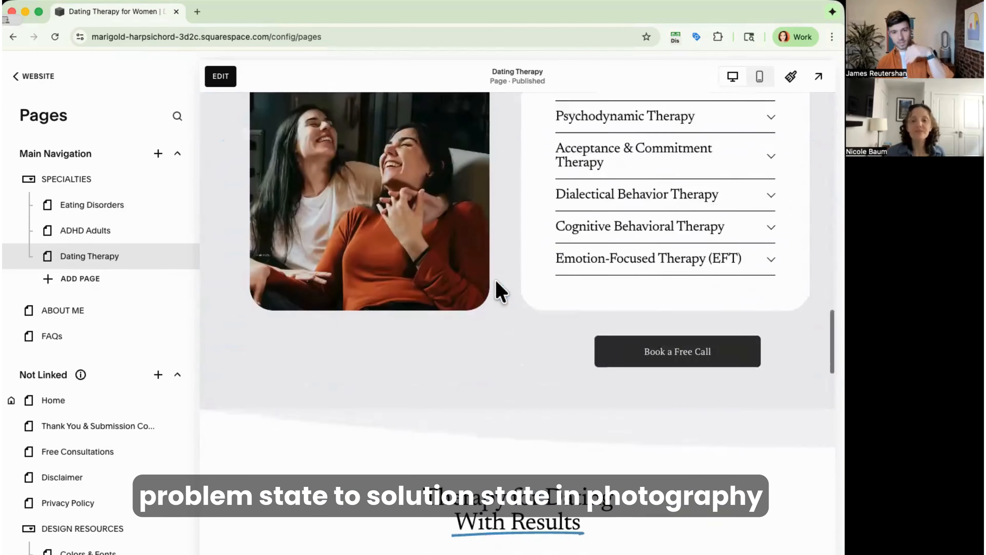
{"action": "scroll", "coordinate": [499, 291], "scroll_direction": "down", "scroll_amount": 8}
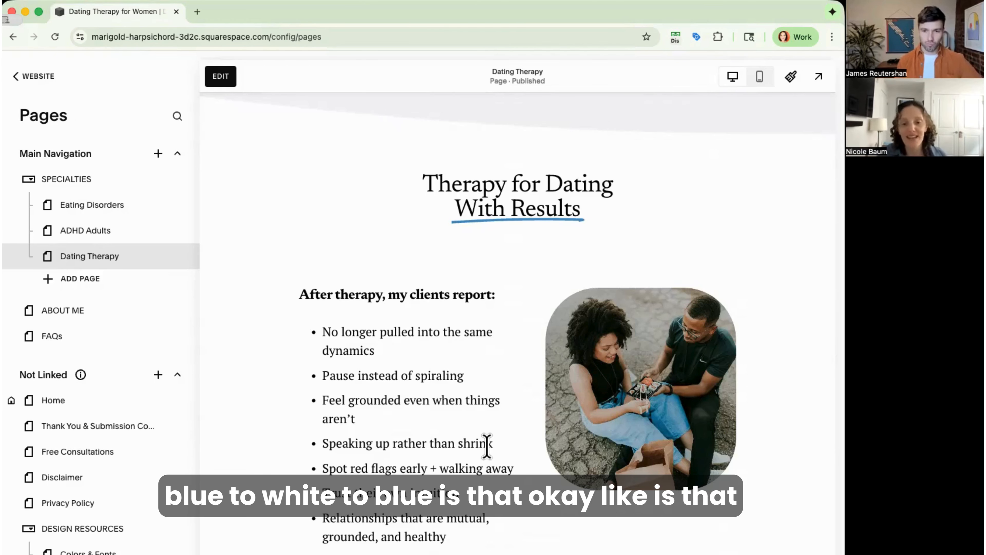
Open the FAQs page and examine its question list, expanding the answers on out-of-network insurance benefits and on fees.
{"action": "scroll", "coordinate": [487, 446], "scroll_direction": "down", "scroll_amount": 4}
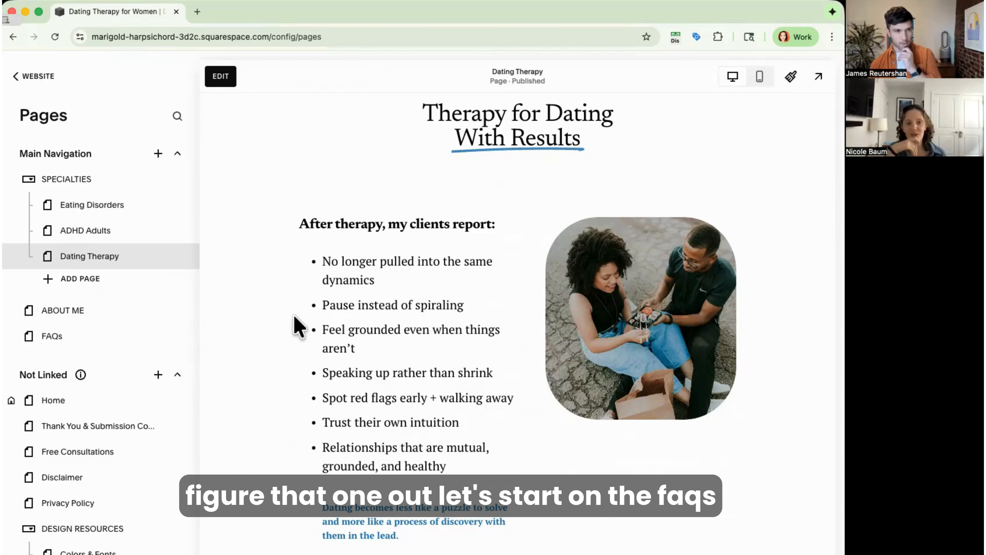
{"action": "left_click", "coordinate": [70, 337]}
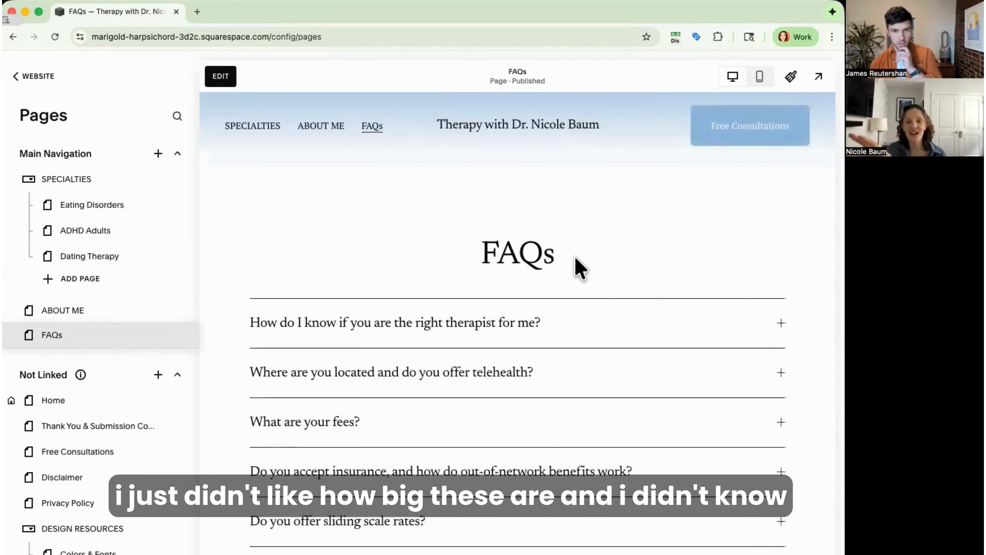
{"action": "scroll", "coordinate": [578, 266], "scroll_direction": "down", "scroll_amount": 1}
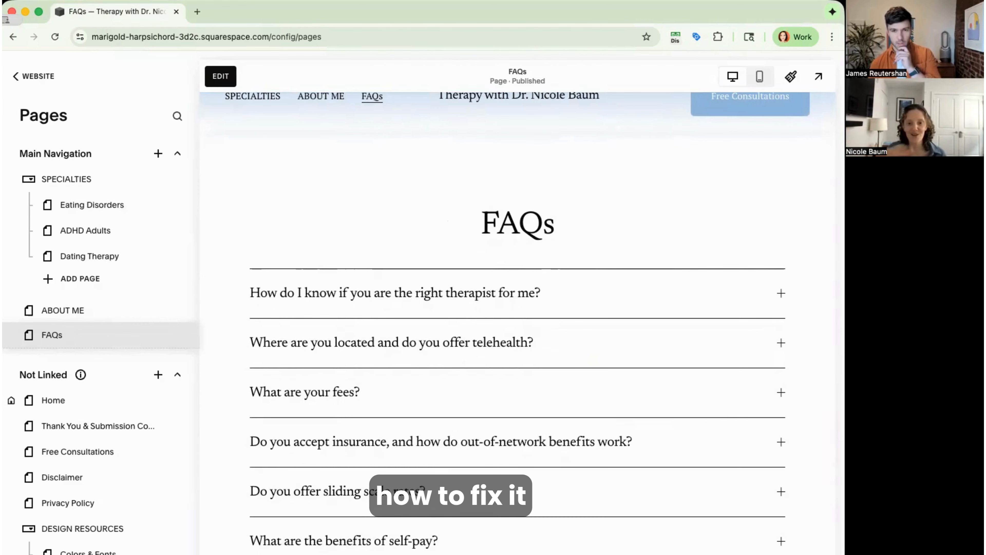
{"action": "scroll", "coordinate": [634, 358], "scroll_direction": "down", "scroll_amount": 3}
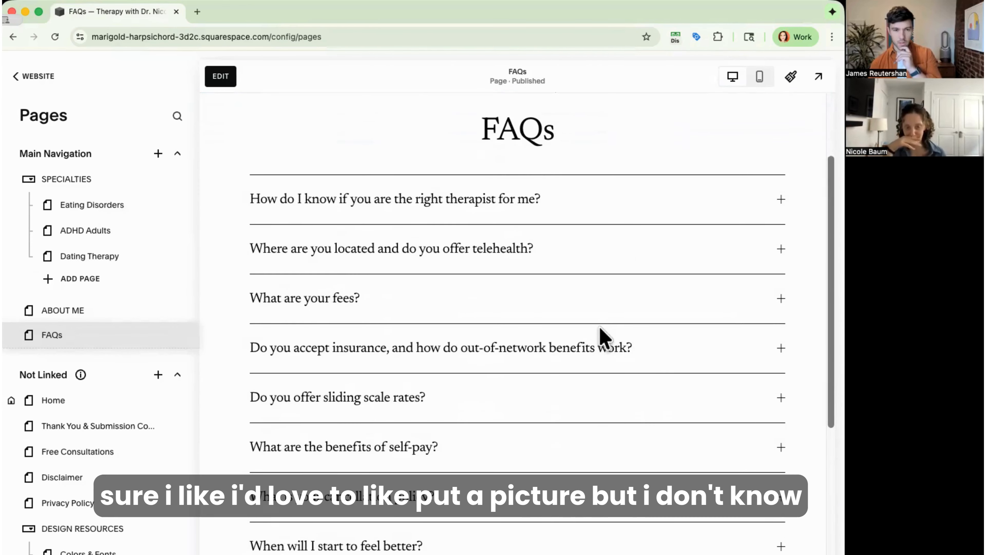
{"action": "left_click", "coordinate": [594, 335]}
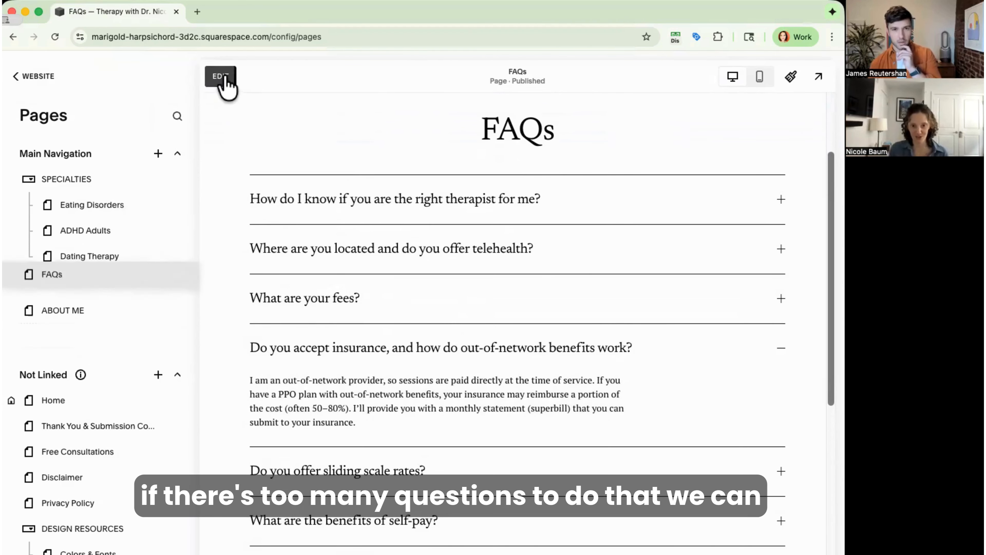
{"action": "mouse_move", "coordinate": [268, 135]}
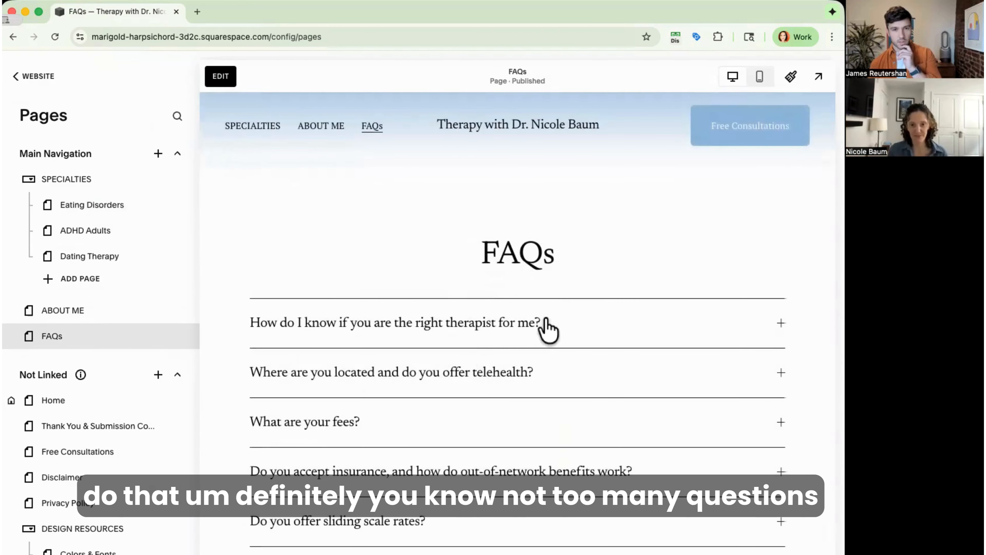
{"action": "scroll", "coordinate": [603, 310], "scroll_direction": "down", "scroll_amount": 3}
{"action": "left_click", "coordinate": [570, 309]}
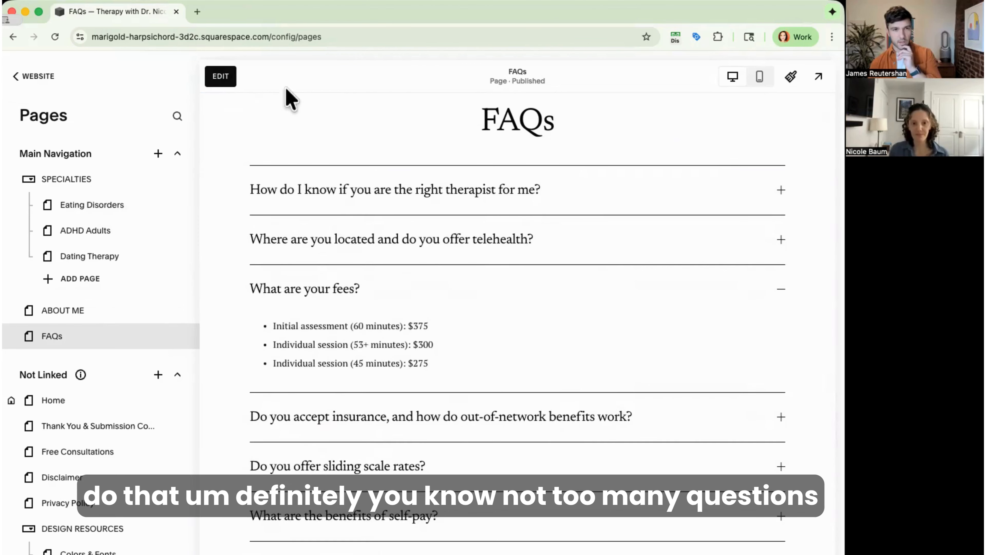
Start editing the FAQs page and narrow the accordion from its left edge, freeing roughly the left third of the section.
{"action": "left_click", "coordinate": [221, 77]}
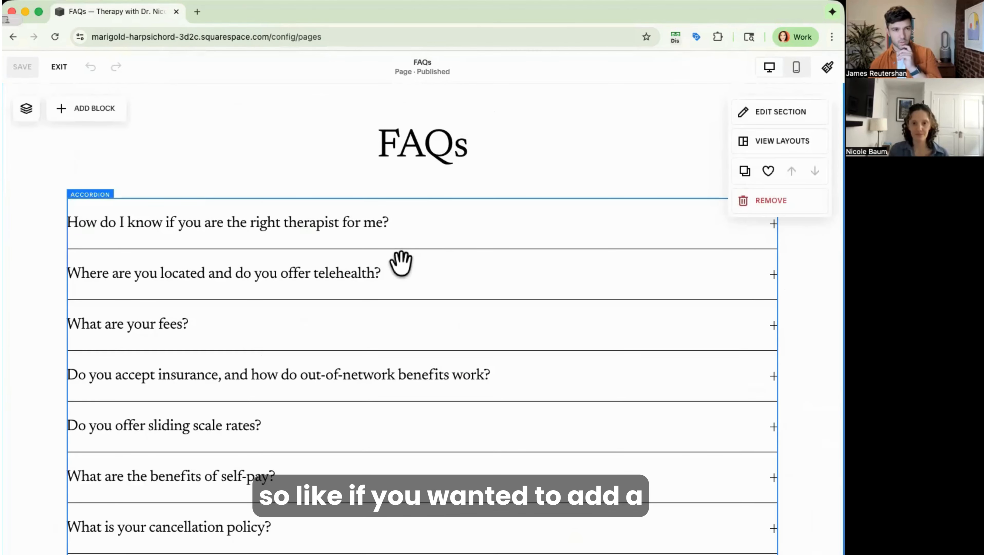
{"action": "left_click", "coordinate": [436, 328]}
{"action": "scroll", "coordinate": [437, 328], "scroll_direction": "down", "scroll_amount": 2}
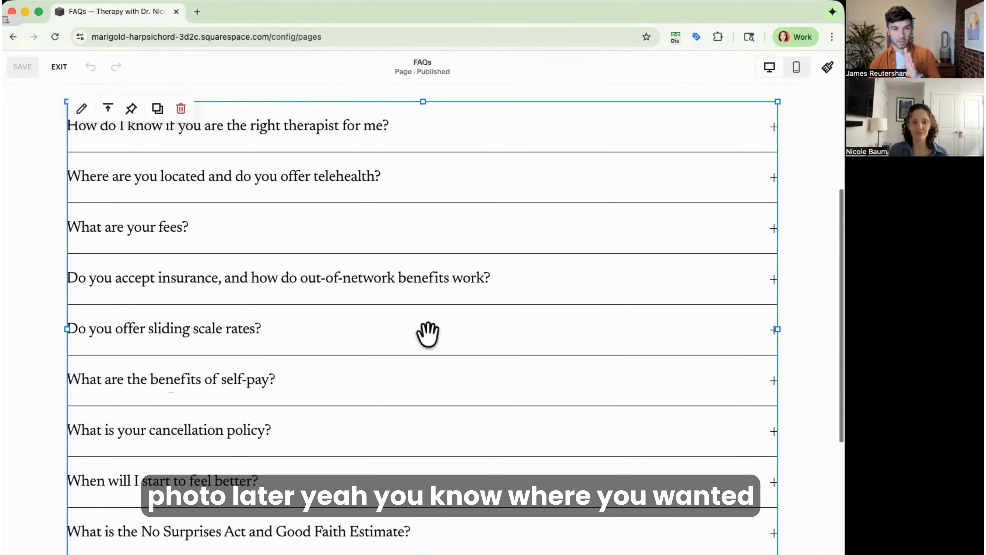
{"action": "scroll", "coordinate": [352, 349], "scroll_direction": "up", "scroll_amount": 2}
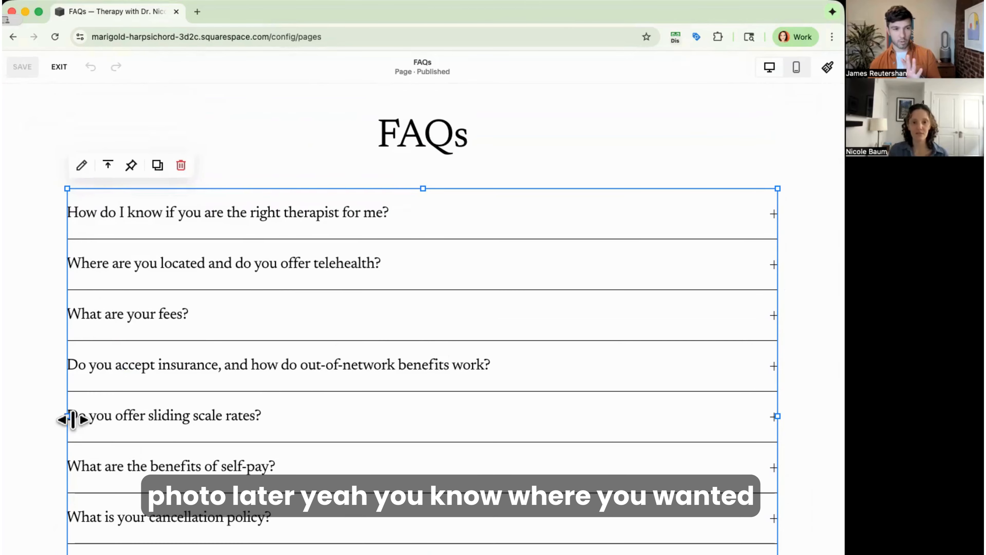
{"action": "left_click_drag", "start_coordinate": [64, 415], "coordinate": [324, 404]}
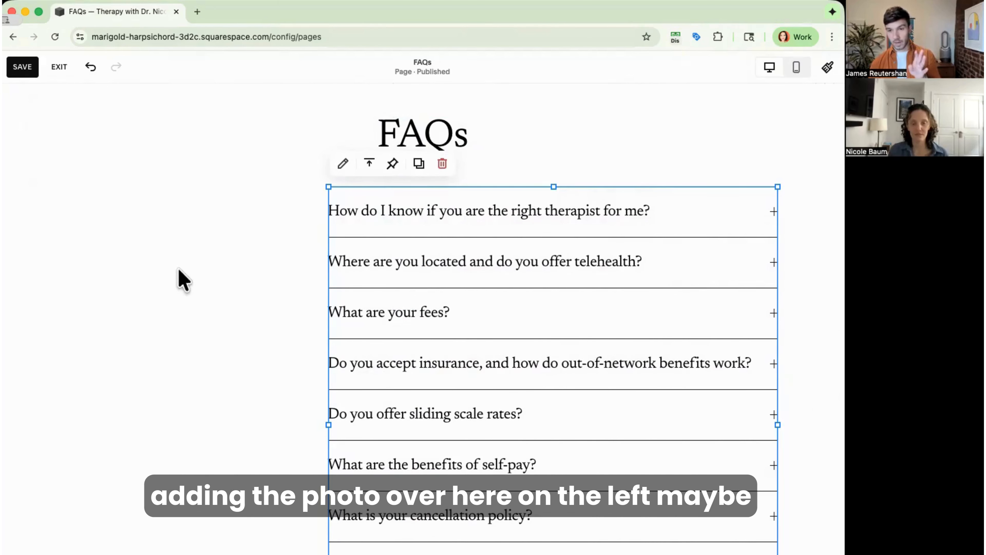
{"action": "left_click", "coordinate": [179, 279]}
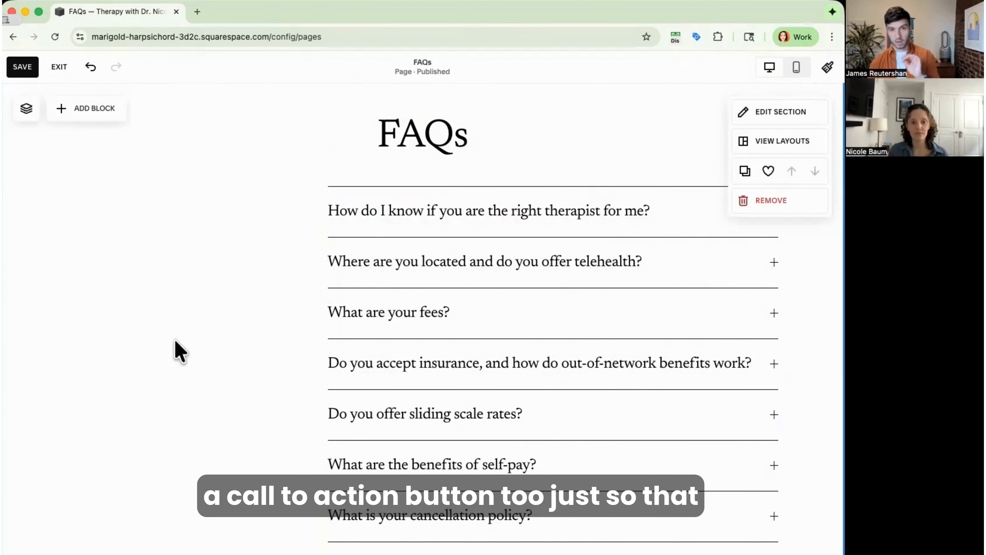
Add a button block to the FAQs section and place it in the free space left of the accordion, beside the self-pay question.
{"action": "scroll", "coordinate": [164, 341], "scroll_direction": "down", "scroll_amount": 5}
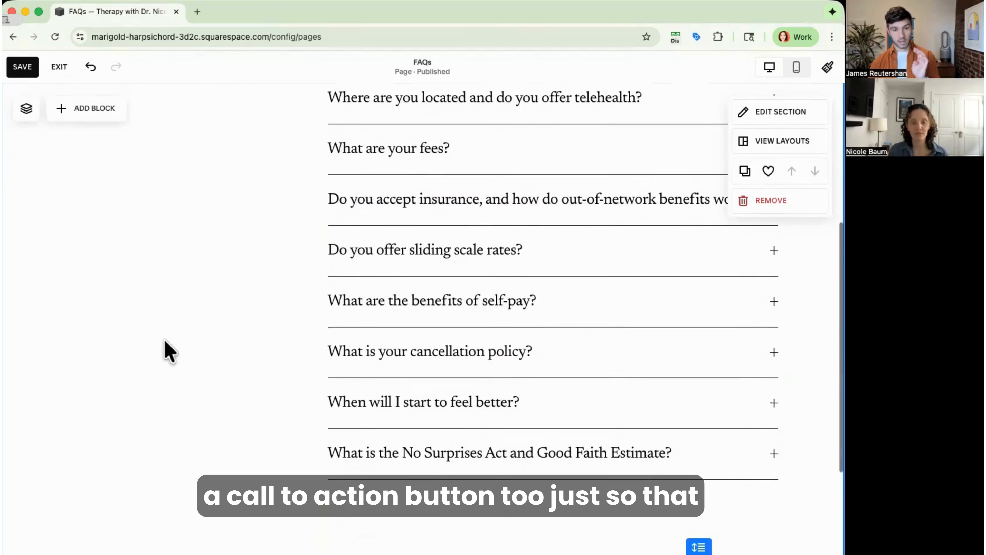
{"action": "scroll", "coordinate": [164, 339], "scroll_direction": "up", "scroll_amount": 6}
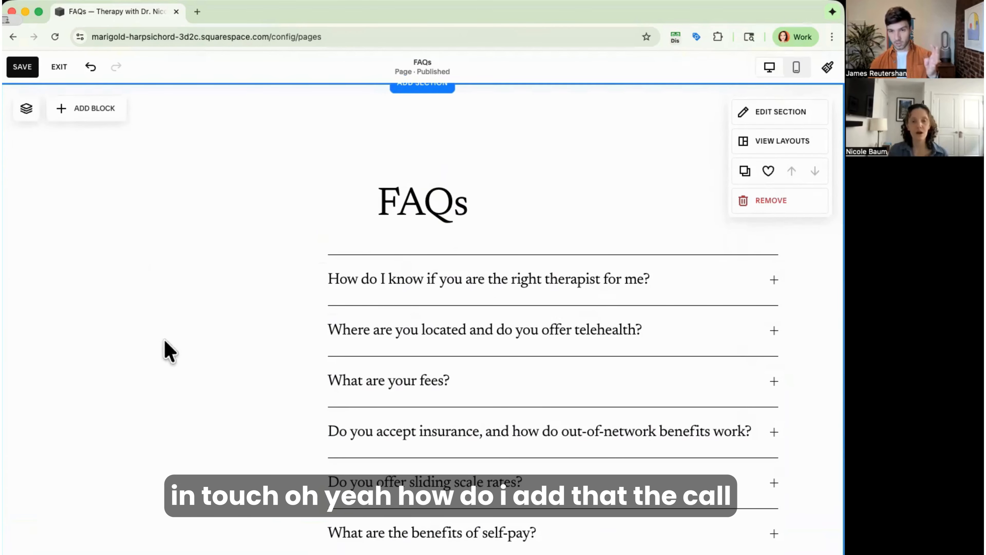
{"action": "scroll", "coordinate": [165, 354], "scroll_direction": "down", "scroll_amount": 1}
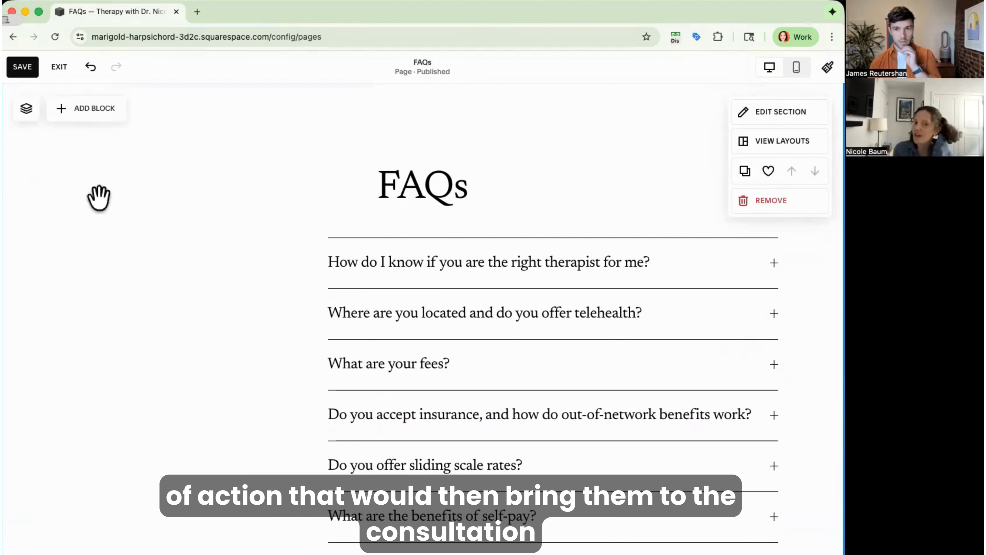
{"action": "left_click", "coordinate": [102, 109]}
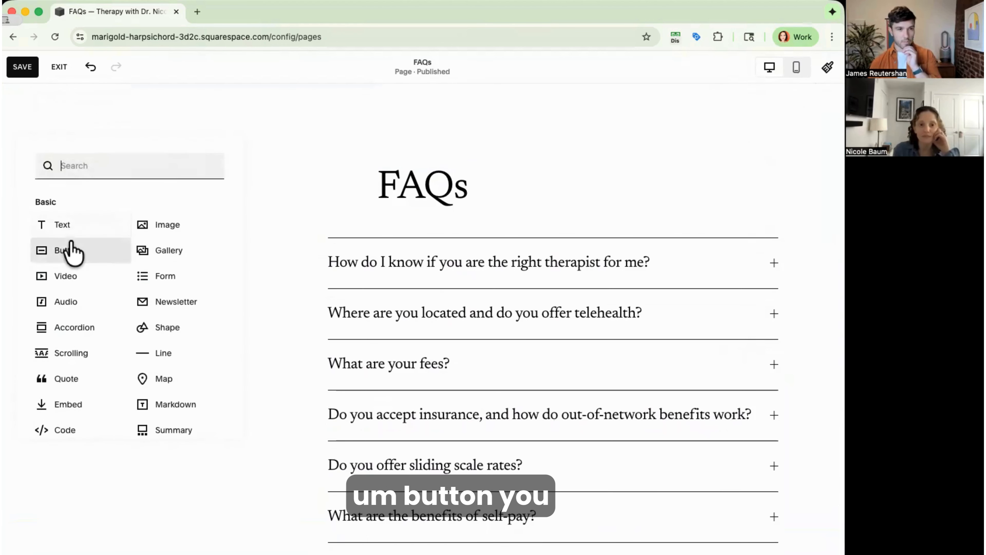
{"action": "left_click", "coordinate": [78, 254]}
{"action": "left_click_drag", "start_coordinate": [132, 221], "coordinate": [172, 510]}
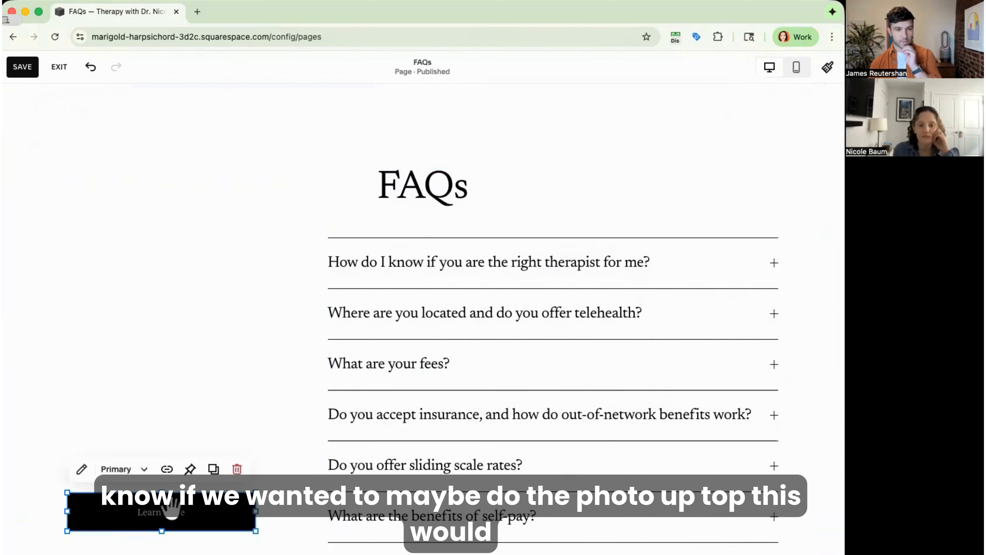
Set the new button's text to "Schedule a Free Consultation" and link it to the Free Consultations page.
{"action": "left_click", "coordinate": [81, 469]}
{"action": "triple_click", "coordinate": [330, 408]}
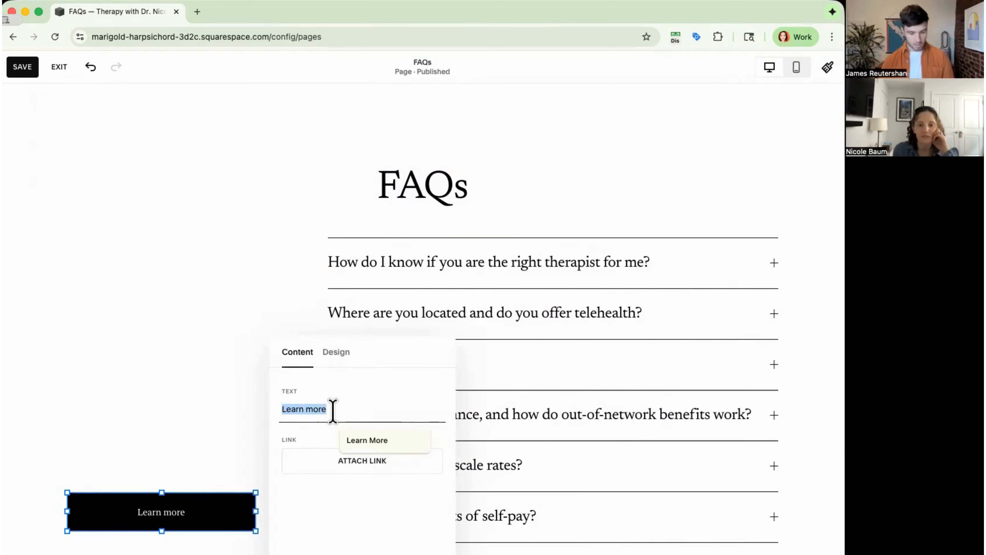
{"action": "type", "text": "Sc"}
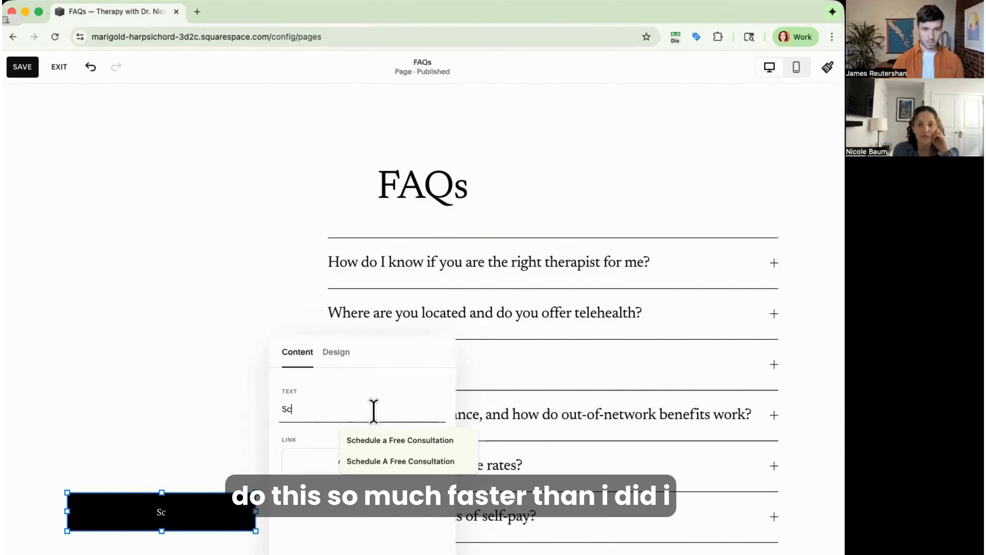
{"action": "left_click", "coordinate": [396, 441]}
{"action": "left_click", "coordinate": [358, 460]}
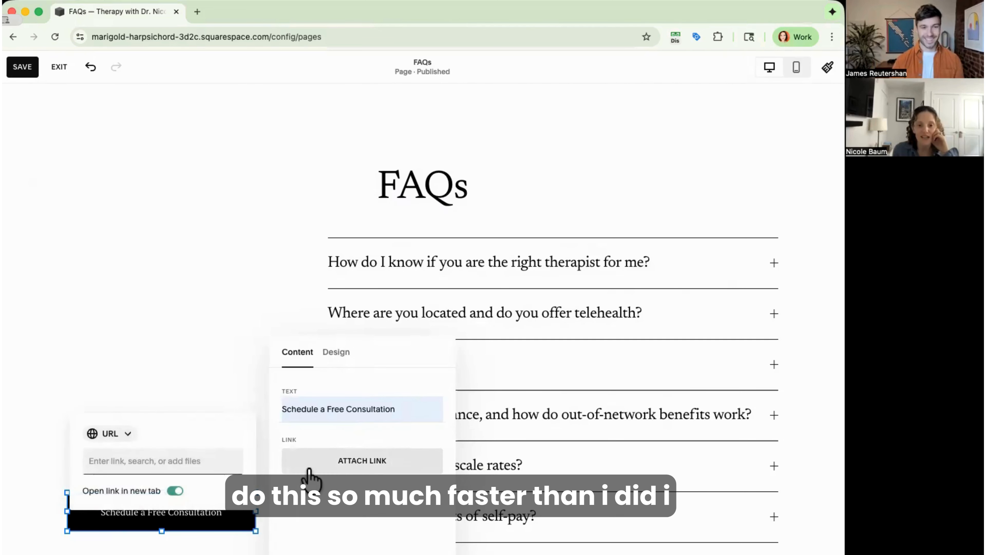
{"action": "type", "text": "free"}
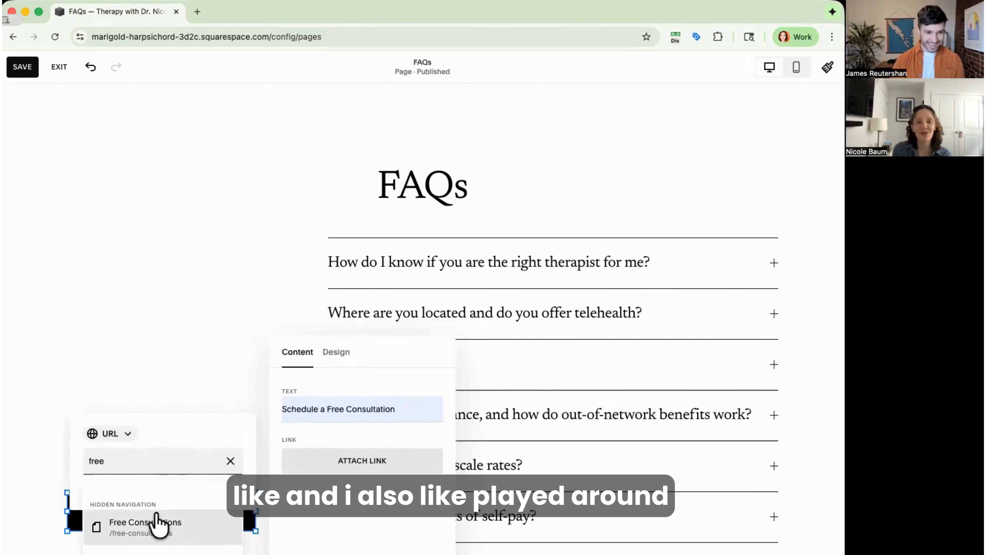
{"action": "left_click", "coordinate": [154, 522]}
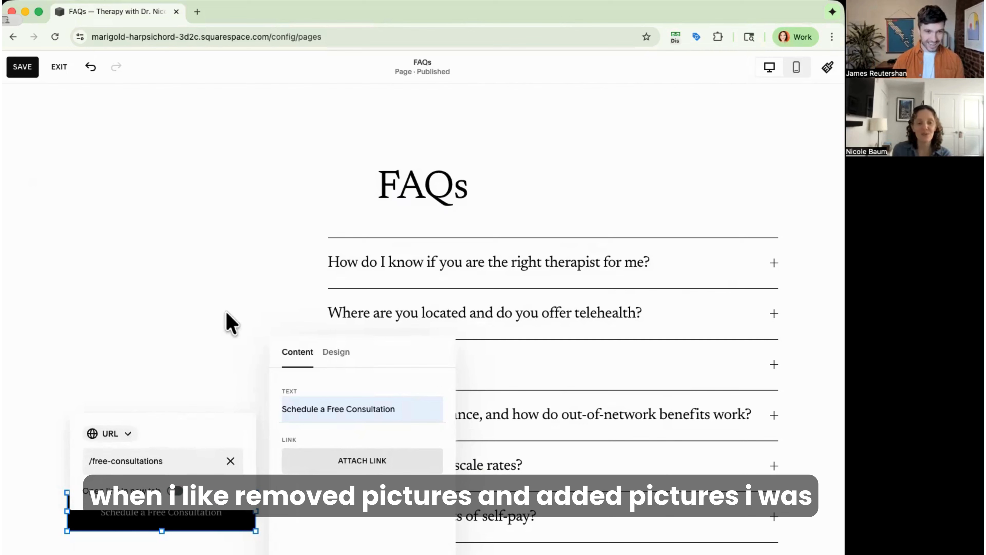
{"action": "left_click", "coordinate": [220, 326]}
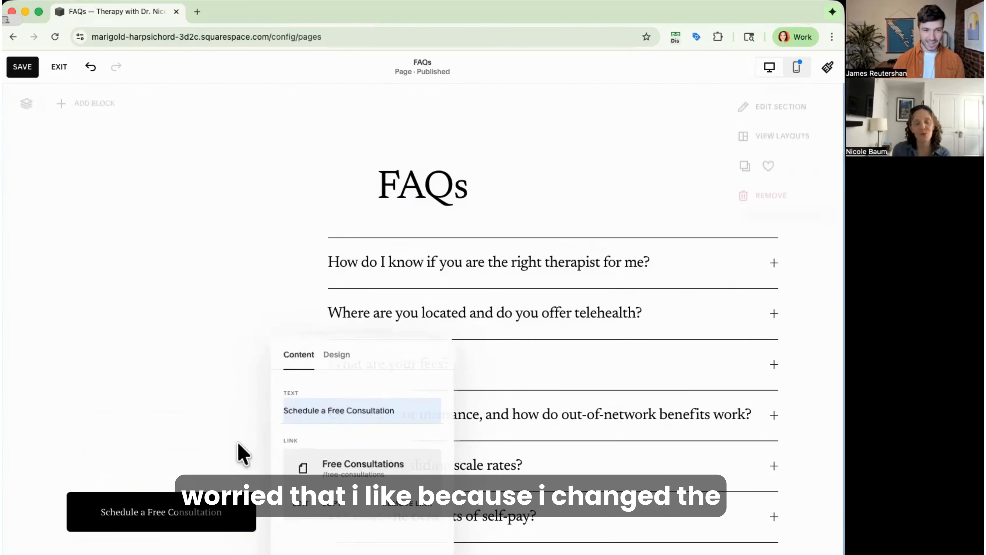
{"action": "left_click", "coordinate": [138, 507]}
{"action": "left_click", "coordinate": [103, 469]}
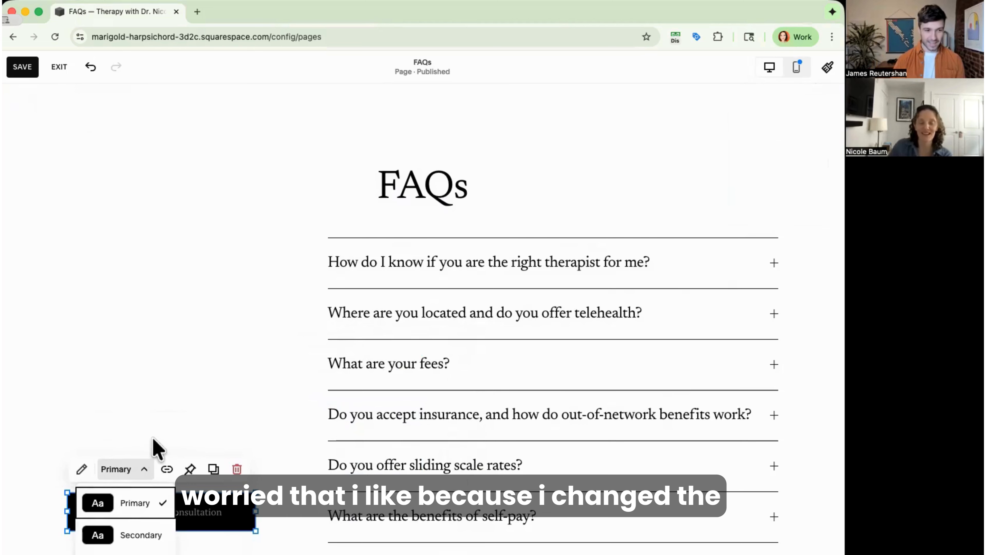
{"action": "left_click", "coordinate": [171, 432]}
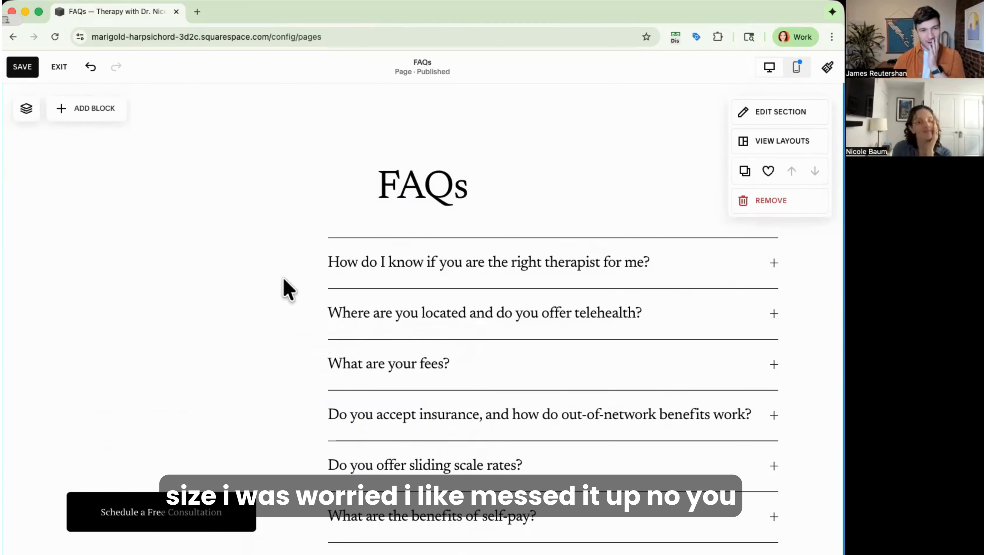
{"action": "scroll", "coordinate": [282, 280], "scroll_direction": "down", "scroll_amount": 3}
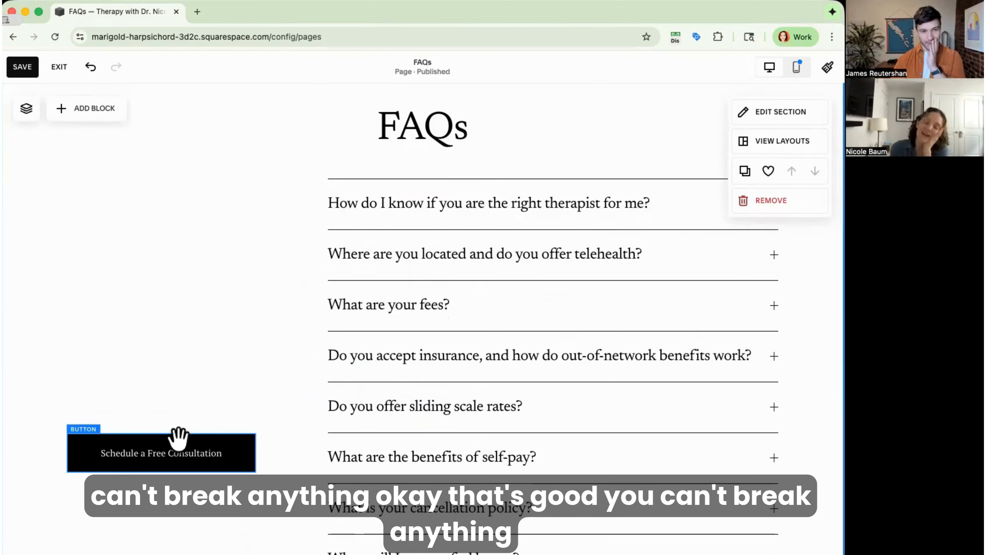
{"action": "left_click", "coordinate": [180, 458]}
Add an image block left of the accordion, level with its first question, and enlarge it to fill the space above the button.
{"action": "scroll", "coordinate": [136, 249], "scroll_direction": "up", "scroll_amount": 5}
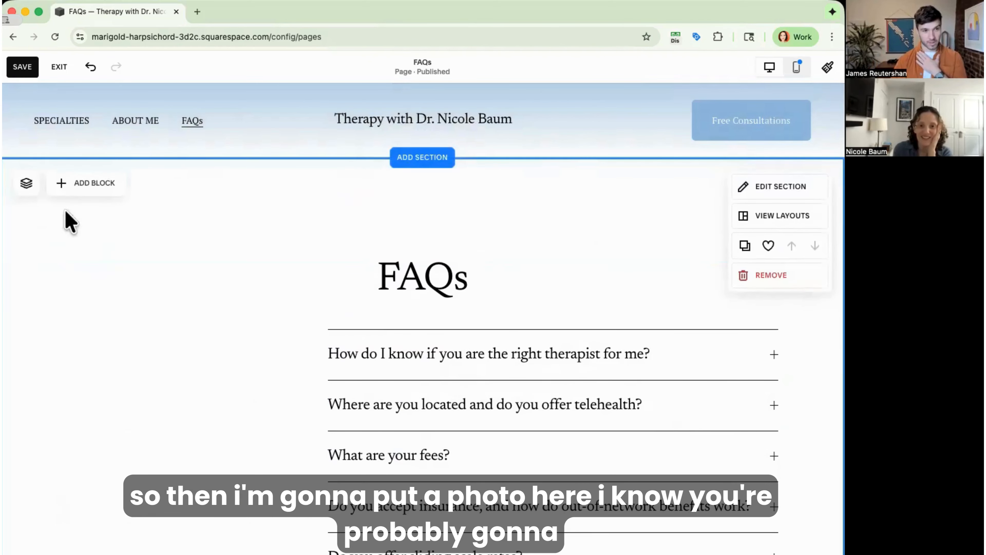
{"action": "left_click", "coordinate": [66, 189]}
{"action": "left_click", "coordinate": [189, 268]}
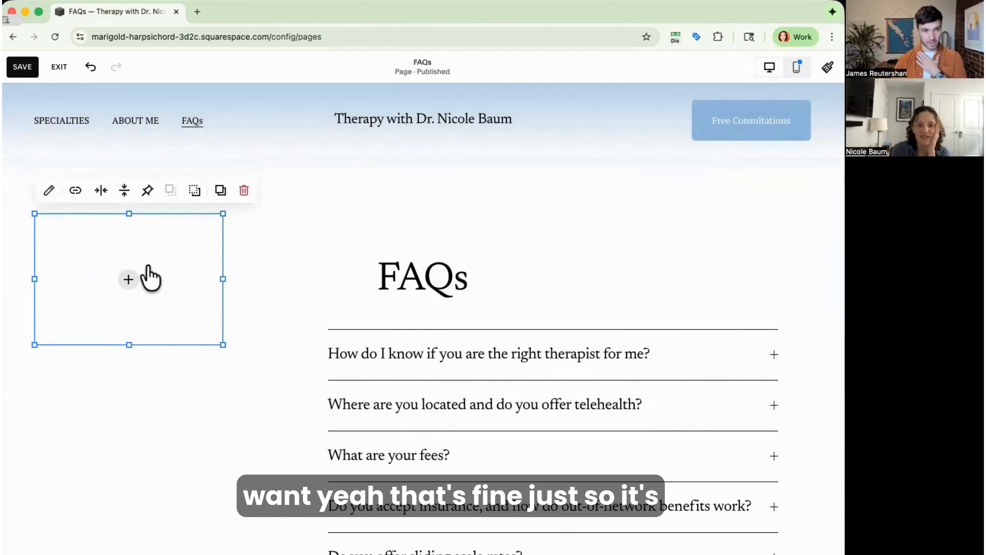
{"action": "left_click_drag", "start_coordinate": [148, 274], "coordinate": [149, 404]}
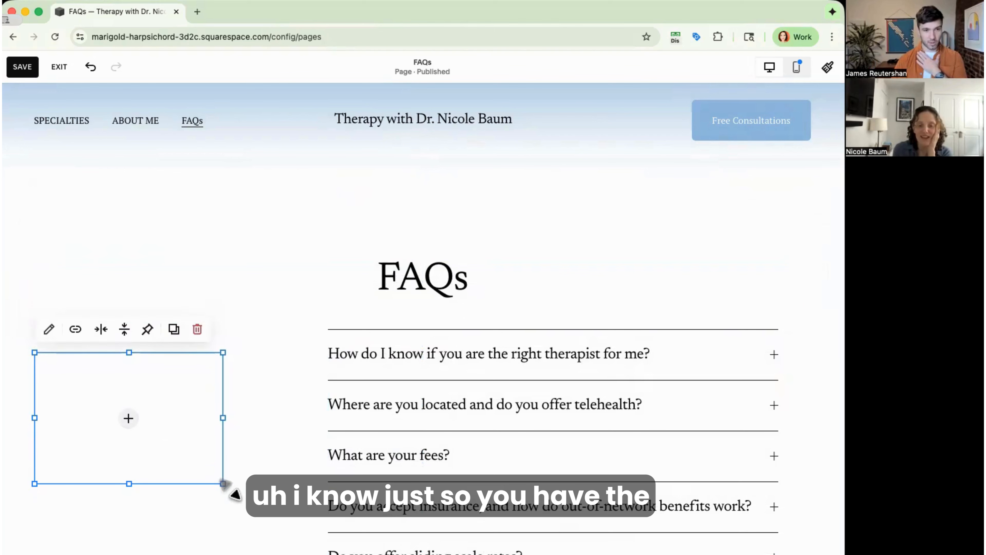
{"action": "left_click_drag", "start_coordinate": [223, 483], "coordinate": [321, 554]}
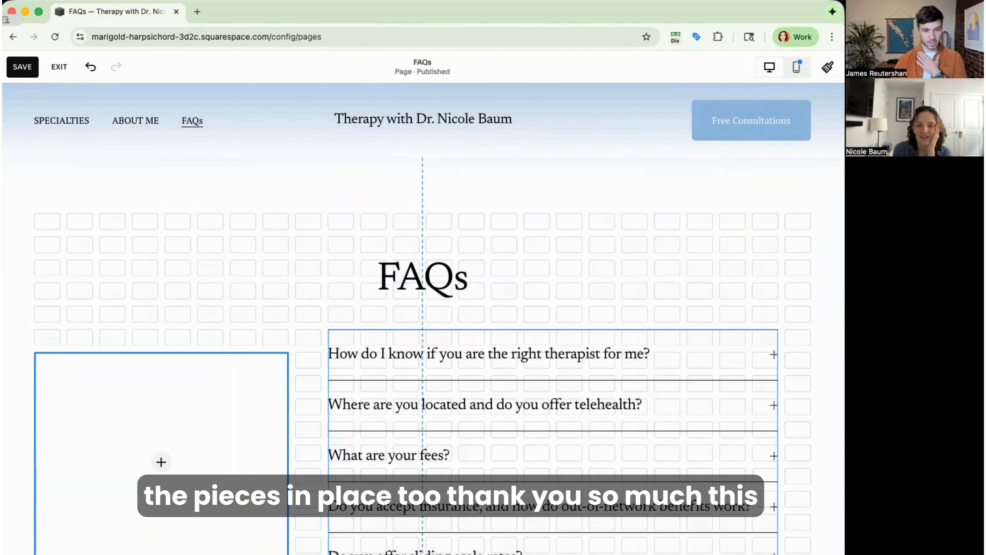
Search the free stock images for "flower" and insert the pink gerbera on a blue background into the image block.
{"action": "left_click", "coordinate": [161, 463]}
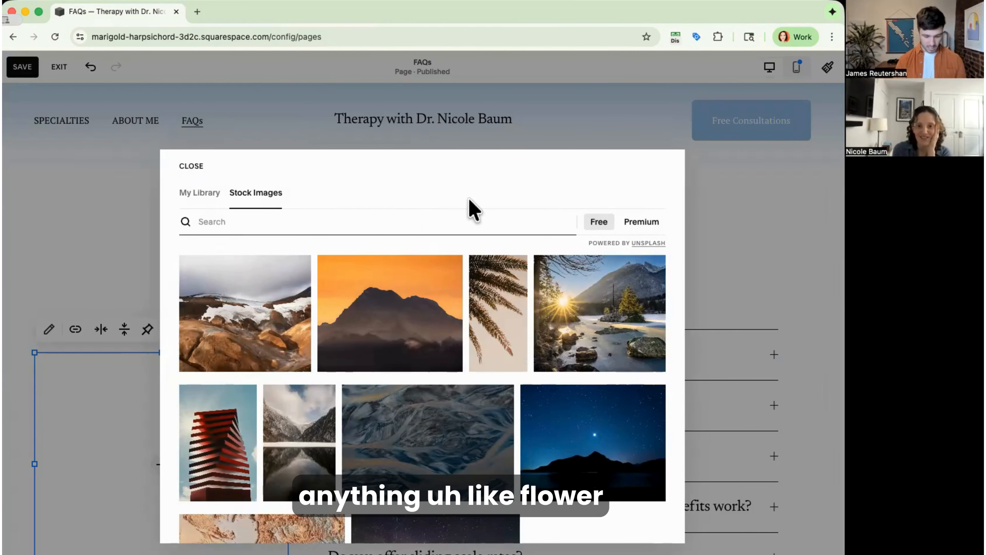
{"action": "type", "text": "lower"}
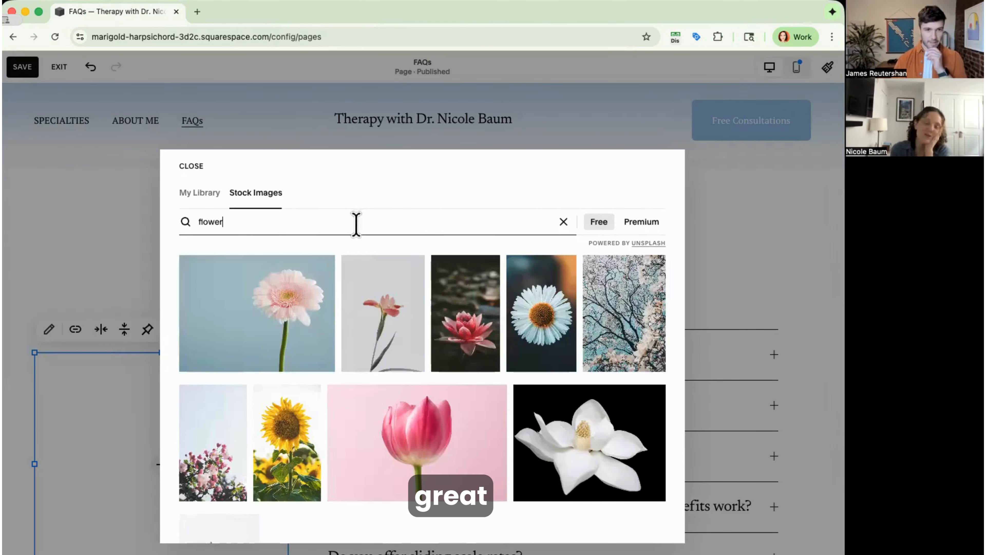
{"action": "left_click", "coordinate": [300, 289]}
{"action": "left_click", "coordinate": [241, 297]}
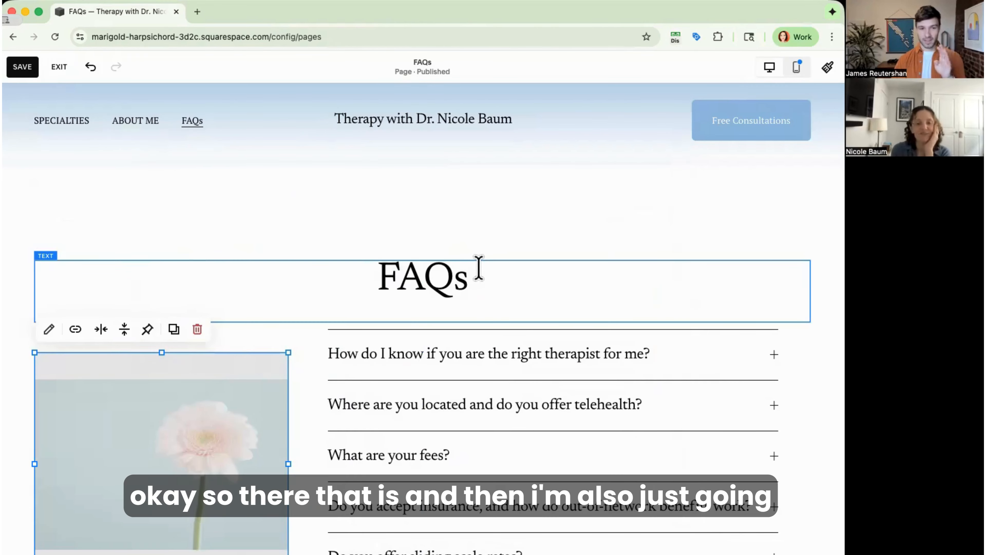
Narrow the FAQs heading's text block from its left edge so the title is centred roughly above the accordion.
{"action": "left_click", "coordinate": [61, 299]}
{"action": "left_click_drag", "start_coordinate": [29, 293], "coordinate": [275, 290]}
{"action": "scroll", "coordinate": [200, 389], "scroll_direction": "down", "scroll_amount": 5}
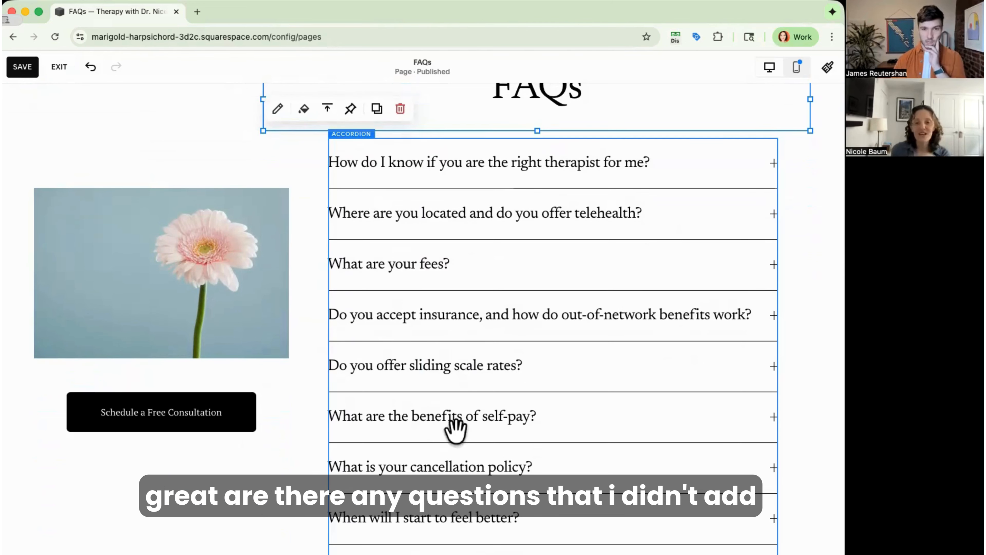
{"action": "left_click", "coordinate": [280, 545]}
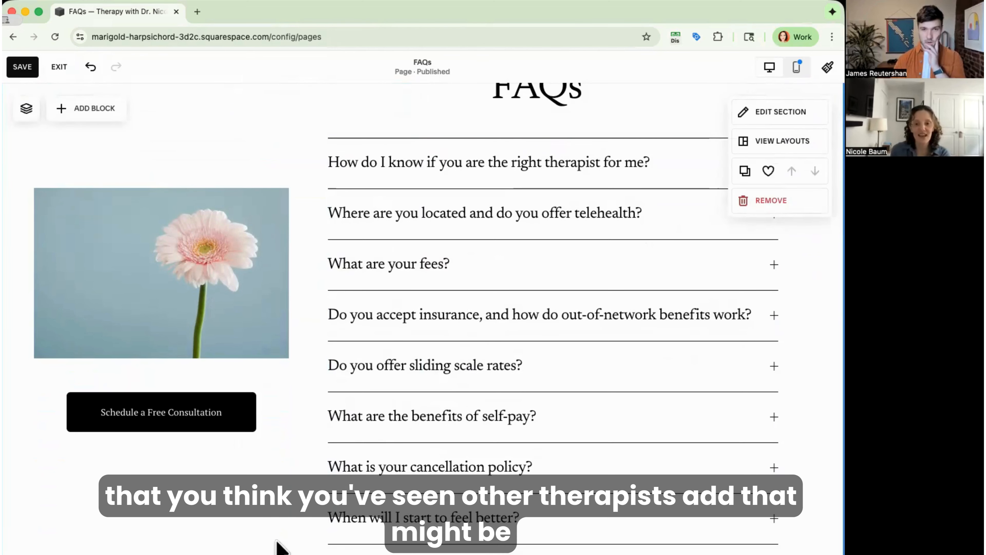
{"action": "scroll", "coordinate": [280, 545], "scroll_direction": "up", "scroll_amount": 1}
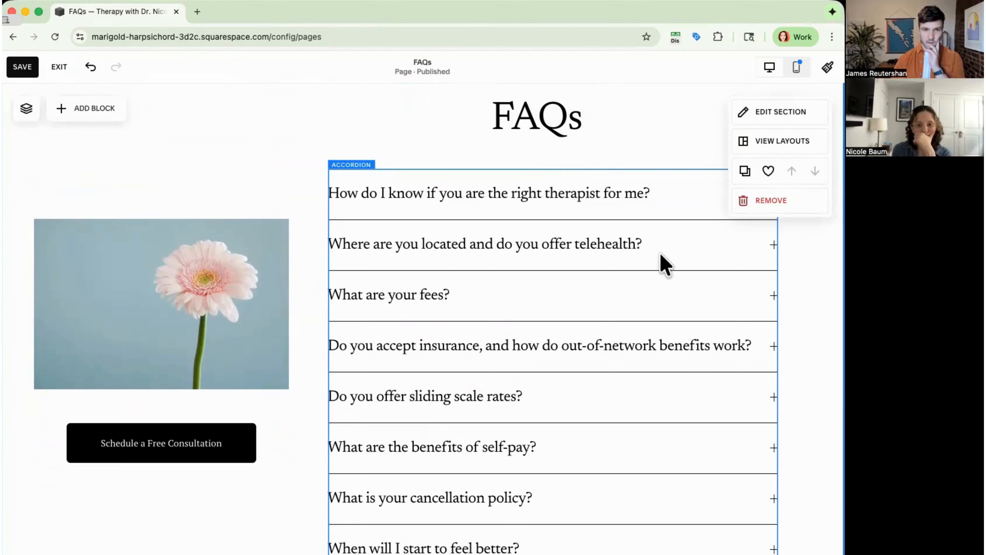
{"action": "scroll", "coordinate": [666, 260], "scroll_direction": "down", "scroll_amount": 3}
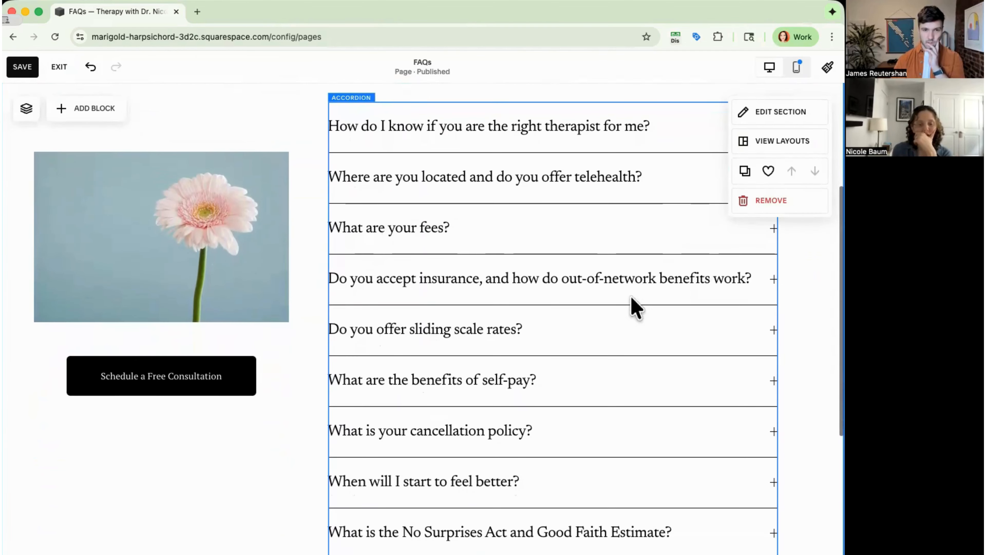
{"action": "scroll", "coordinate": [631, 297], "scroll_direction": "down", "scroll_amount": 1}
{"action": "scroll", "coordinate": [631, 297], "scroll_direction": "up", "scroll_amount": 2}
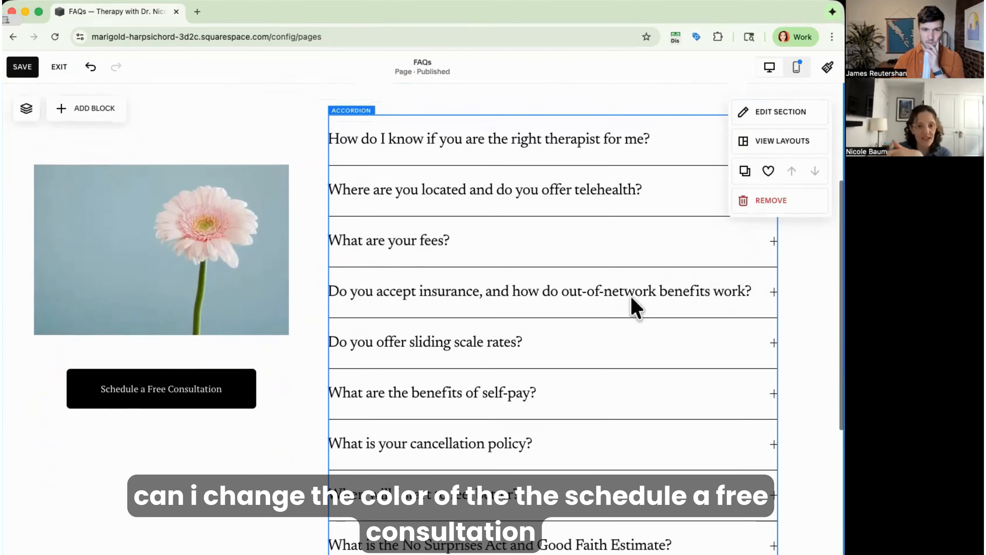
Apply the Lightest 1 color theme to the FAQs section so the consultation button takes on the light blue color.
{"action": "scroll", "coordinate": [606, 299], "scroll_direction": "up", "scroll_amount": 1}
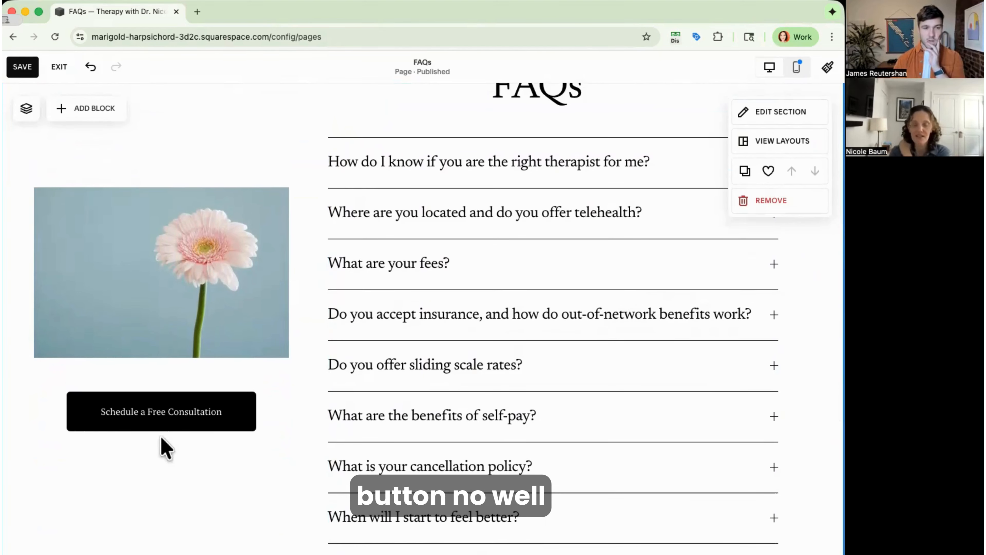
{"action": "left_click", "coordinate": [193, 423]}
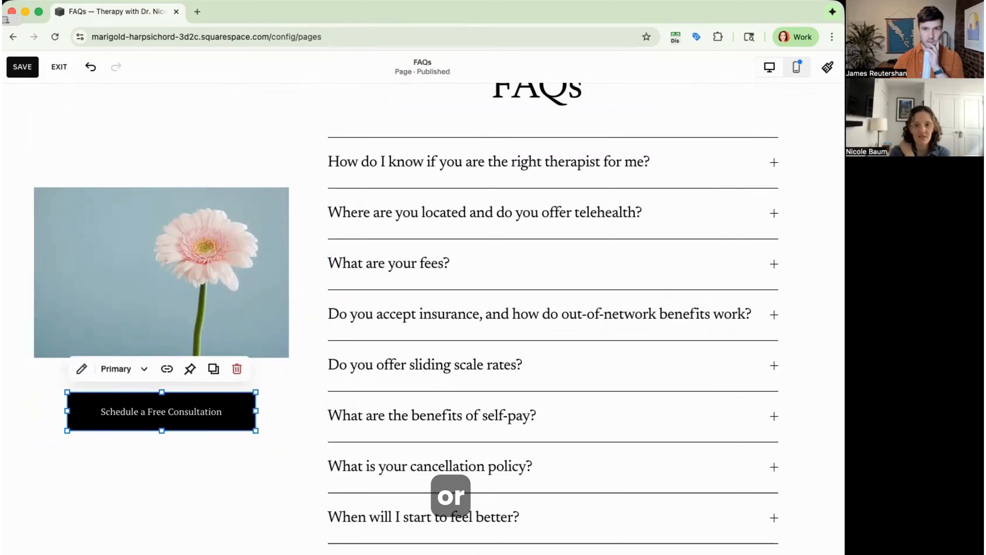
{"action": "scroll", "coordinate": [505, 272], "scroll_direction": "up", "scroll_amount": 1}
{"action": "left_click", "coordinate": [781, 113]}
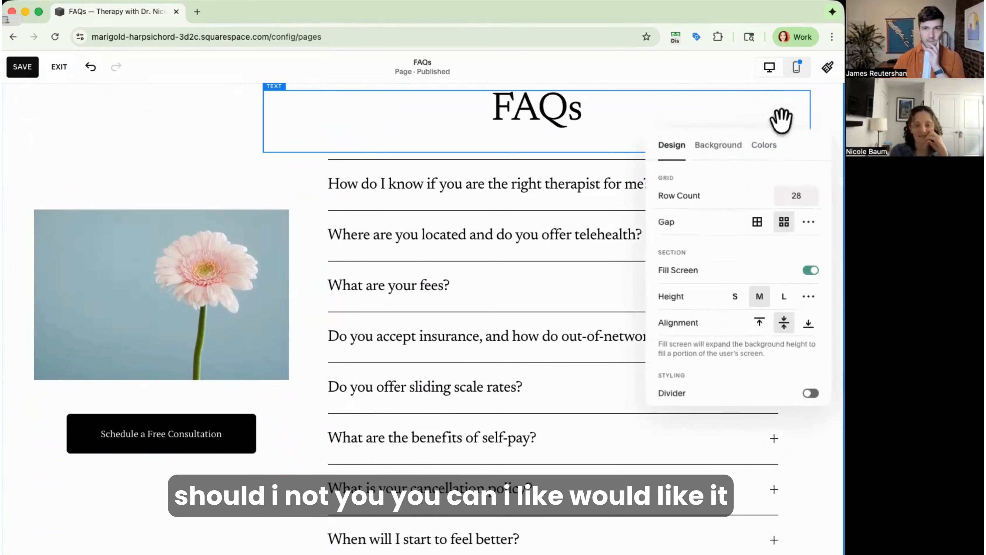
{"action": "left_click", "coordinate": [716, 152]}
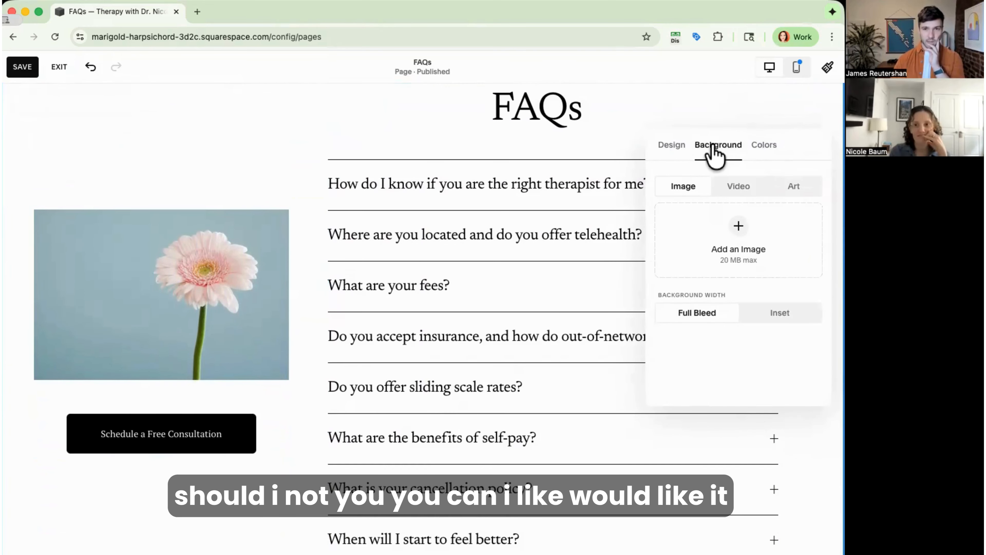
{"action": "left_click", "coordinate": [763, 148]}
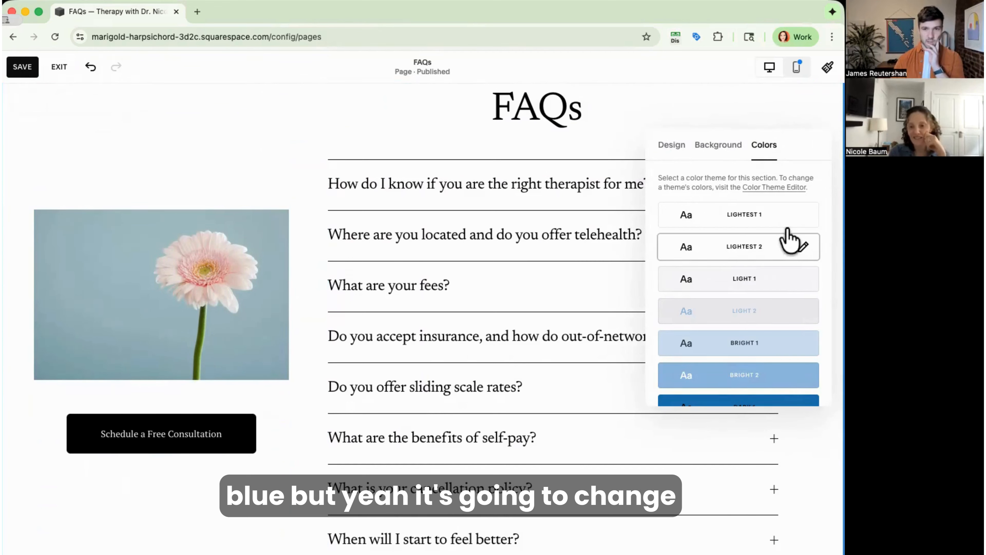
{"action": "scroll", "coordinate": [784, 260], "scroll_direction": "down", "scroll_amount": 2}
{"action": "scroll", "coordinate": [785, 260], "scroll_direction": "down", "scroll_amount": 3}
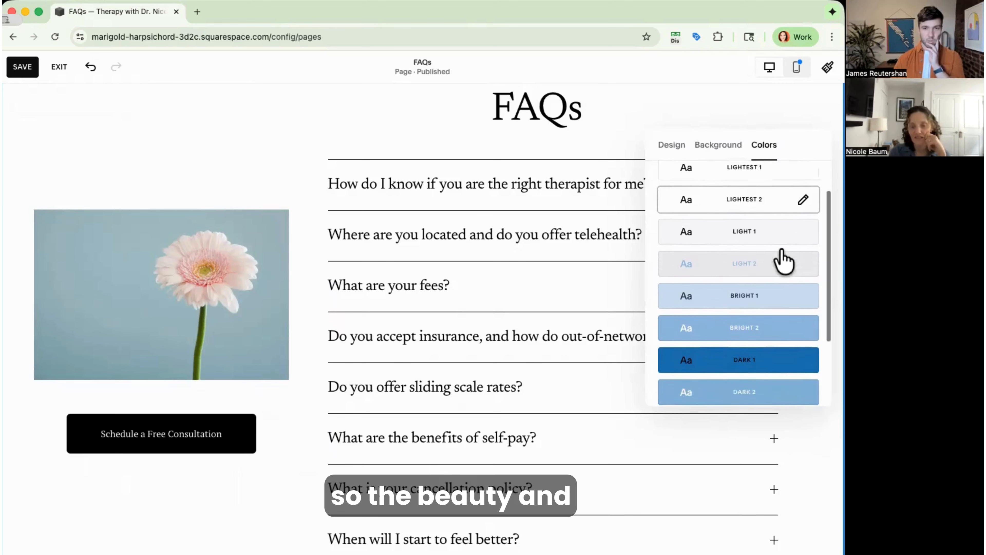
{"action": "scroll", "coordinate": [784, 260], "scroll_direction": "up", "scroll_amount": 3}
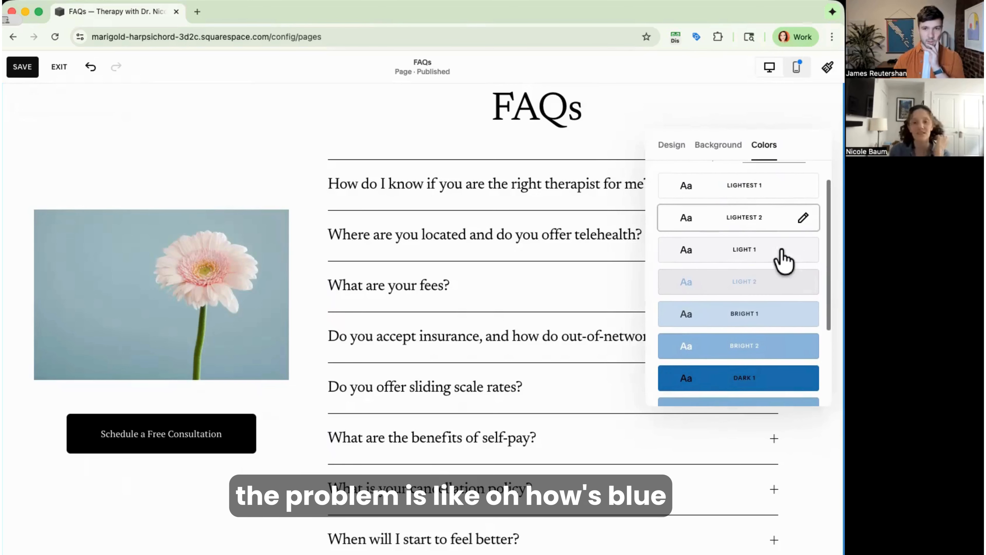
{"action": "left_click", "coordinate": [790, 189]}
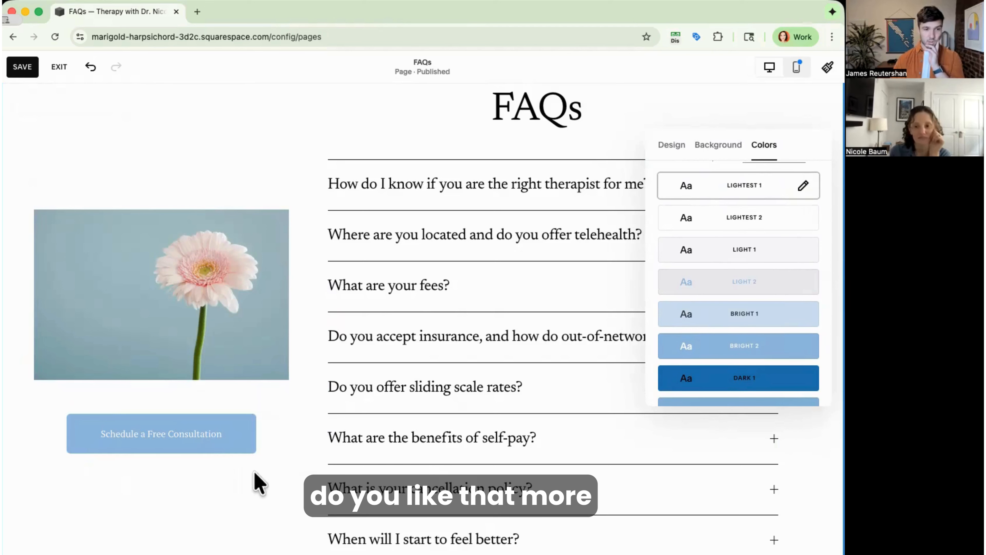
Switch the "Schedule a Free Consultation" button to the Secondary style and save the FAQs page.
{"action": "left_click", "coordinate": [242, 435]}
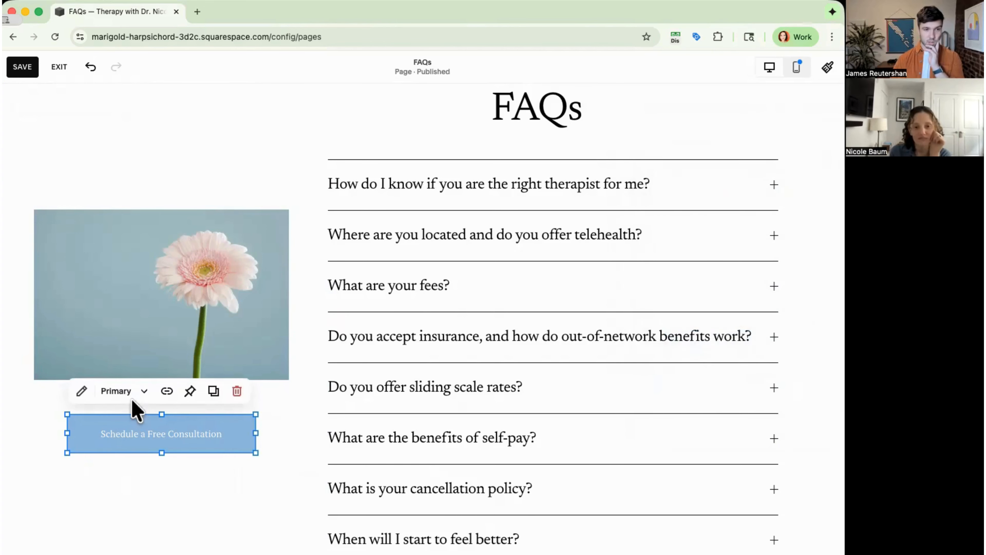
{"action": "left_click", "coordinate": [139, 394]}
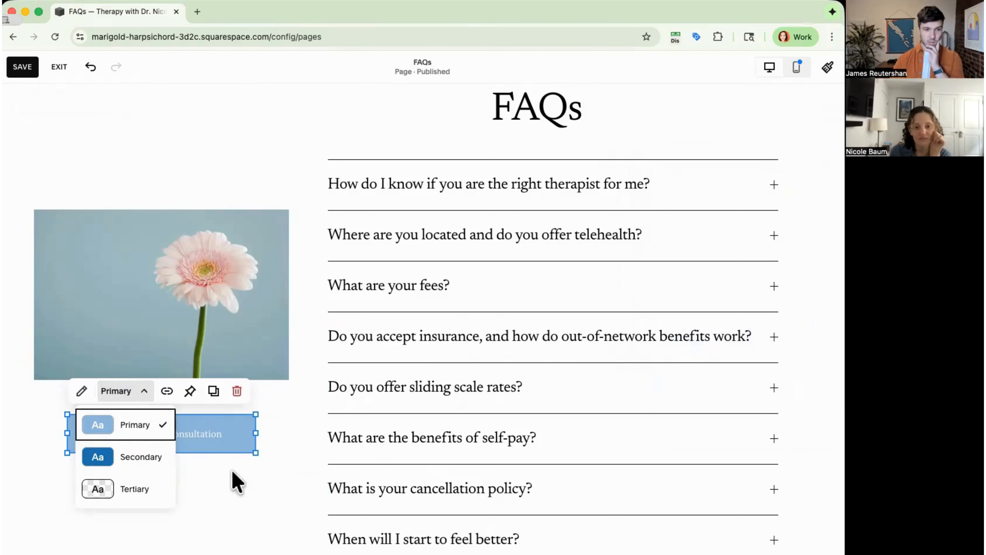
{"action": "left_click", "coordinate": [142, 457]}
{"action": "left_click", "coordinate": [180, 489]}
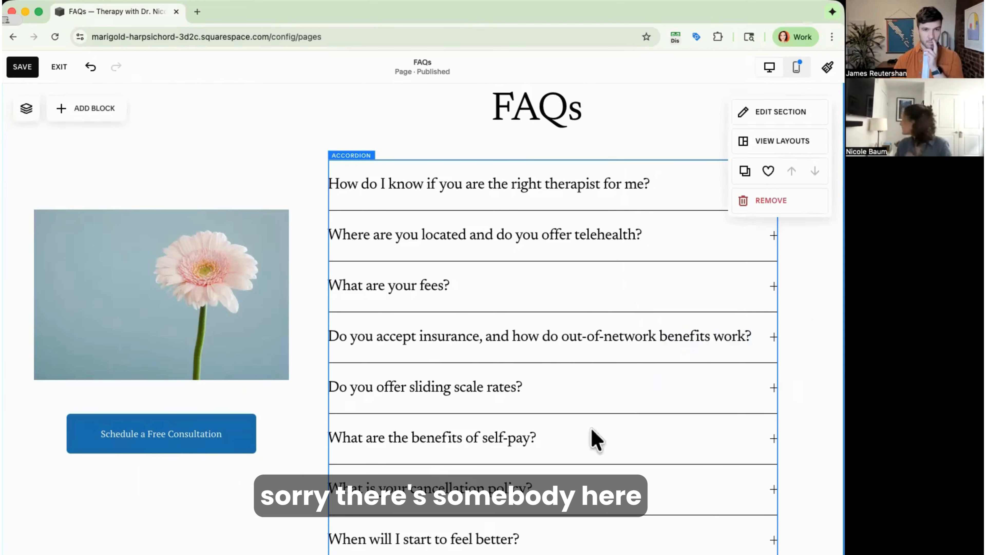
{"action": "scroll", "coordinate": [582, 322], "scroll_direction": "down", "scroll_amount": 1}
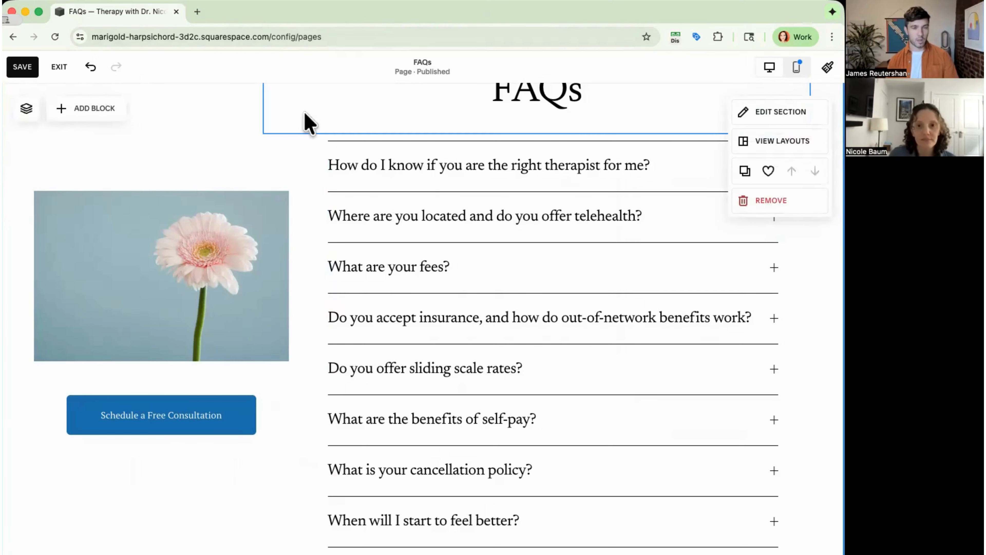
{"action": "scroll", "coordinate": [322, 212], "scroll_direction": "up", "scroll_amount": 5}
{"action": "left_click", "coordinate": [24, 68]}
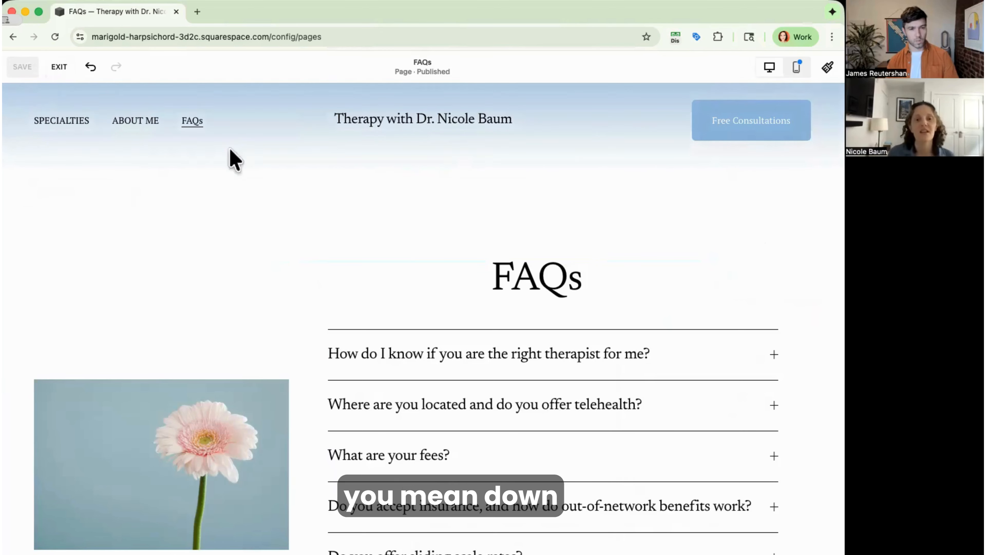
Open the site footer for editing and check the link on its "privacy policy" text.
{"action": "scroll", "coordinate": [325, 452], "scroll_direction": "down", "scroll_amount": 15}
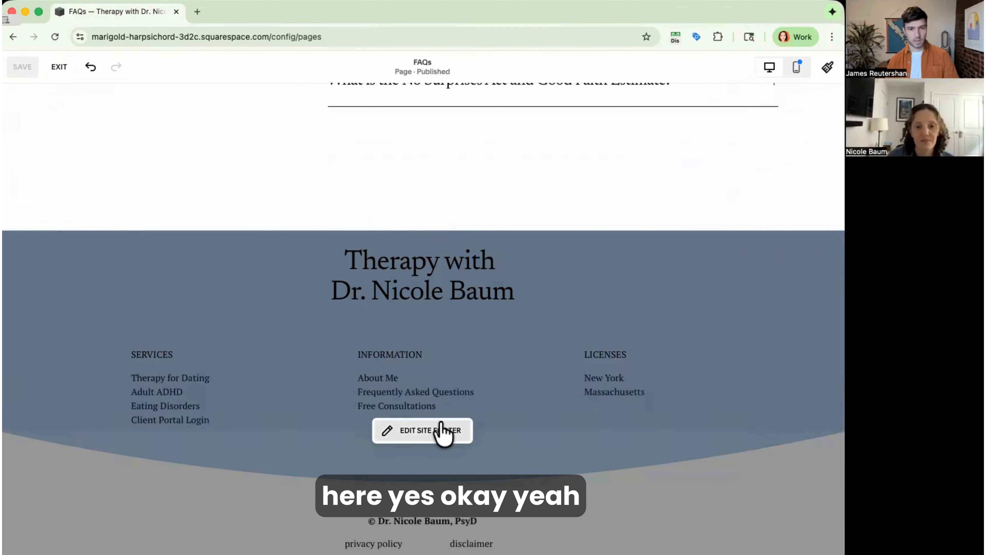
{"action": "left_click", "coordinate": [438, 431]}
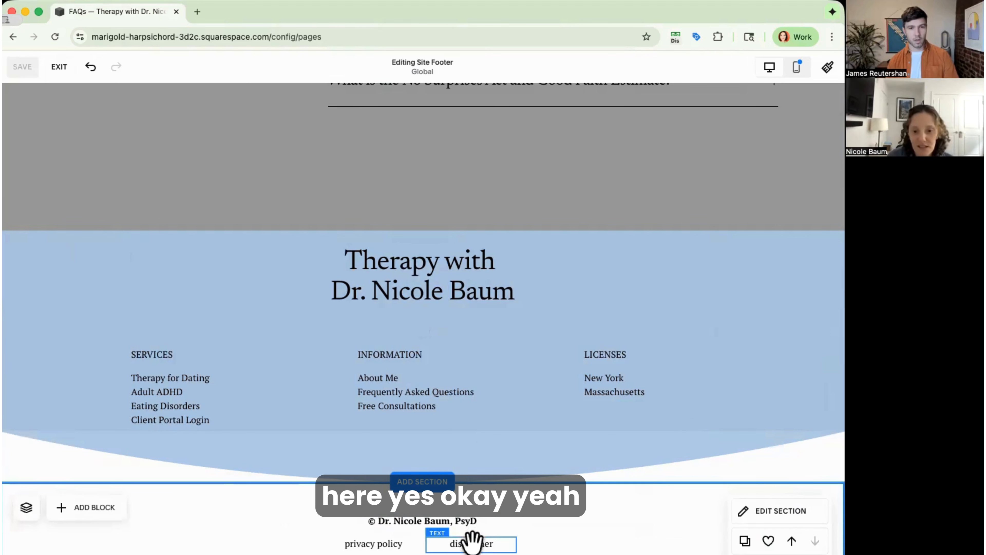
{"action": "left_click", "coordinate": [385, 543]}
{"action": "left_click", "coordinate": [337, 543]}
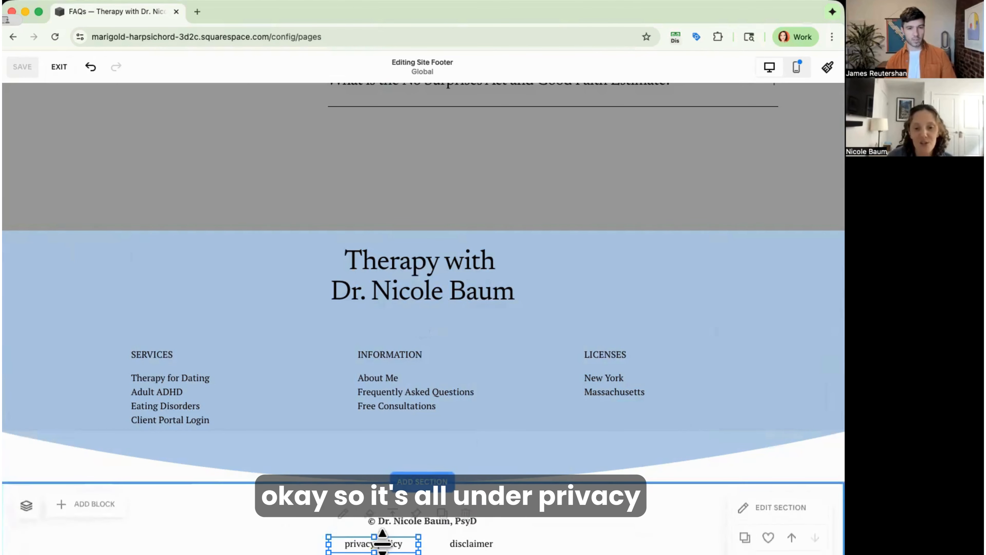
{"action": "left_click", "coordinate": [358, 544]}
{"action": "left_click", "coordinate": [373, 544]}
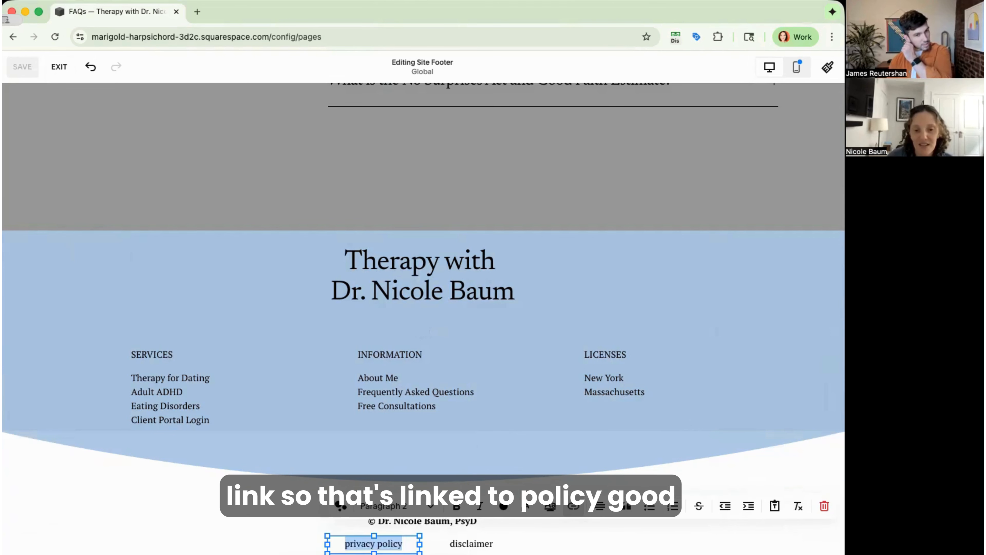
{"action": "key", "text": "Escape"}
Check the link on the footer's "disclaimer" text.
{"action": "left_click", "coordinate": [484, 541]}
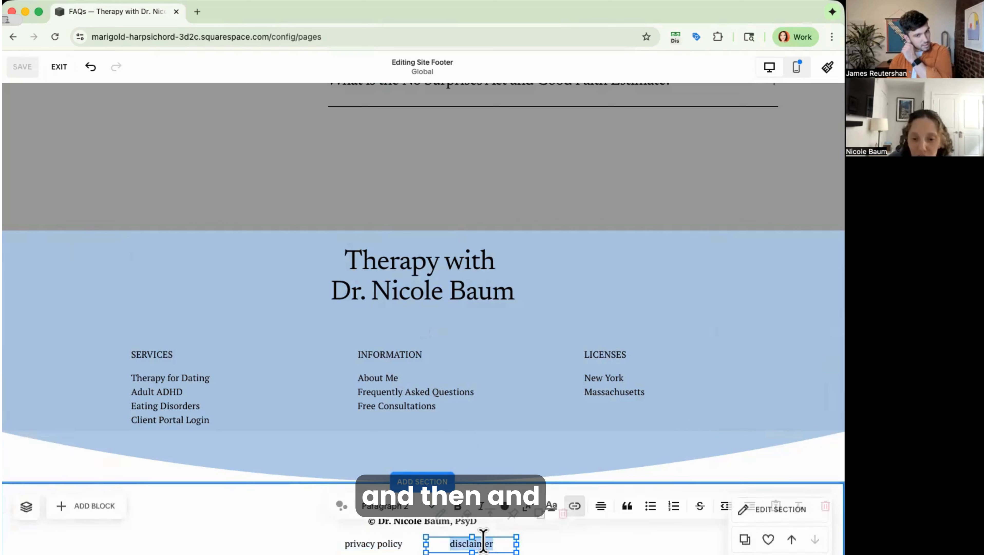
{"action": "left_click", "coordinate": [483, 541]}
{"action": "left_click", "coordinate": [476, 539]}
{"action": "left_click", "coordinate": [477, 540]}
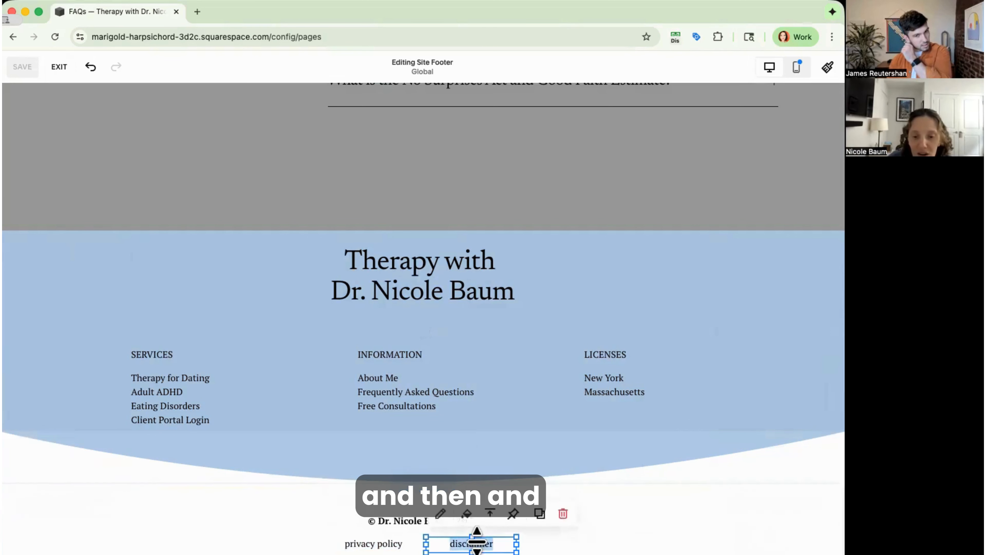
{"action": "left_click", "coordinate": [477, 540]}
{"action": "double_click", "coordinate": [477, 540]}
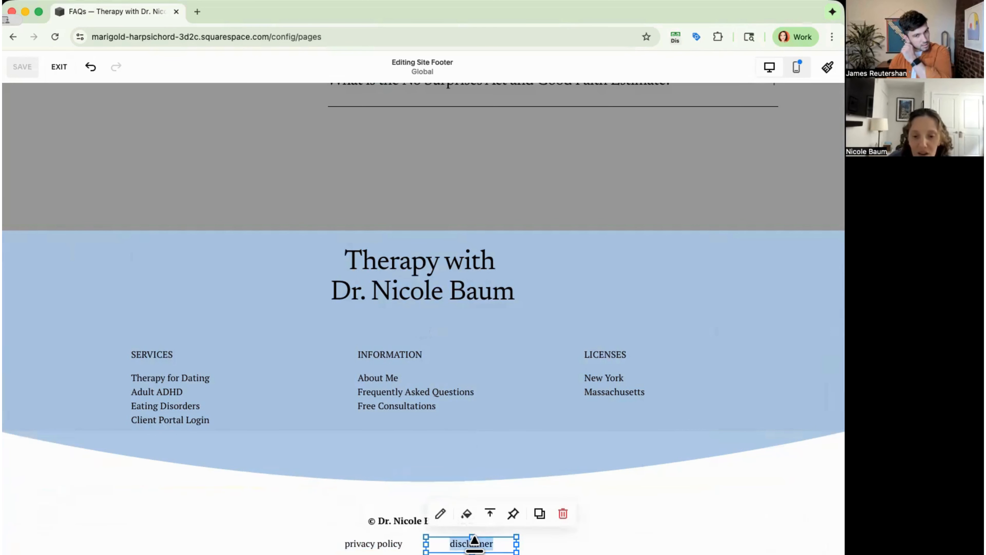
{"action": "left_click", "coordinate": [440, 513]}
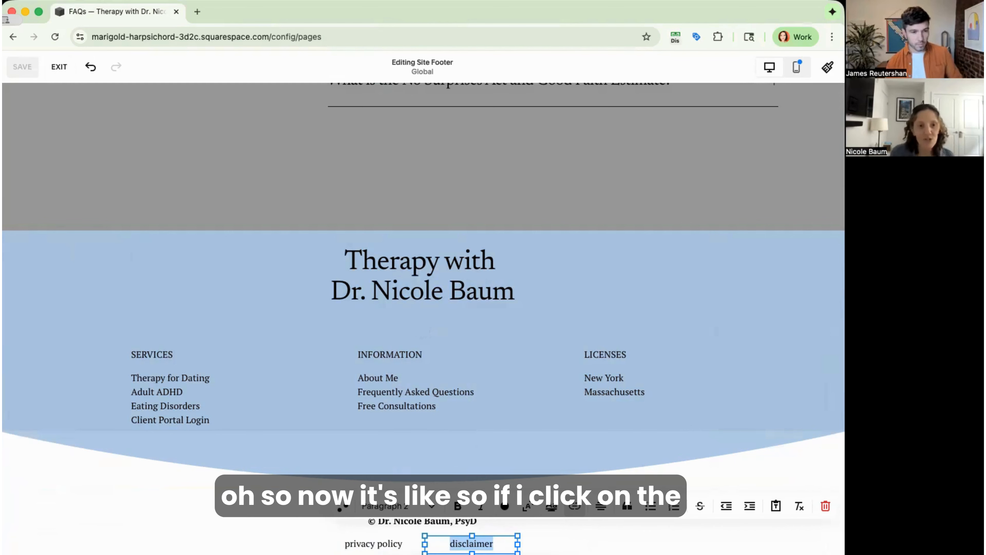
{"action": "key", "text": "Escape"}
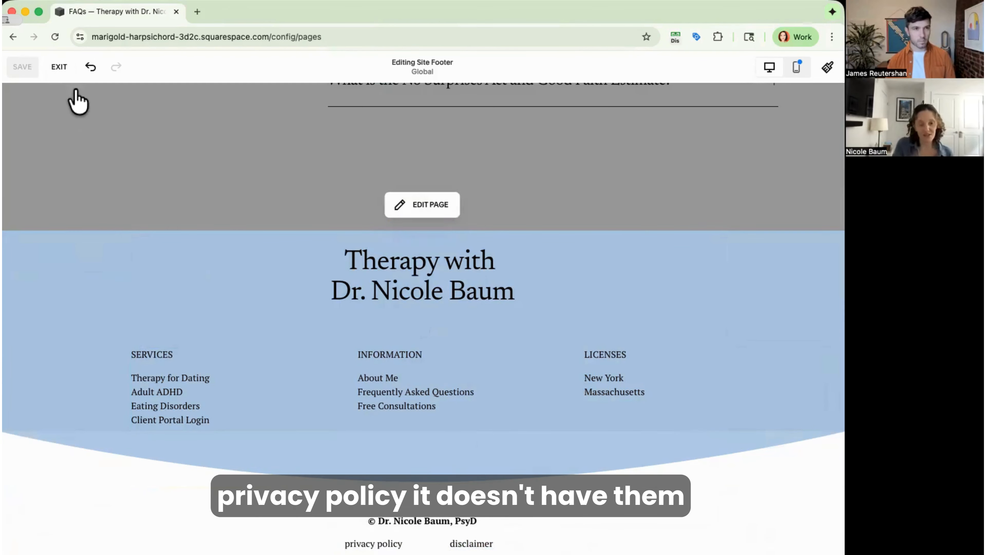
Exit the editor, follow the footer's privacy policy link and read through the Privacy Policy page.
{"action": "left_click", "coordinate": [61, 69]}
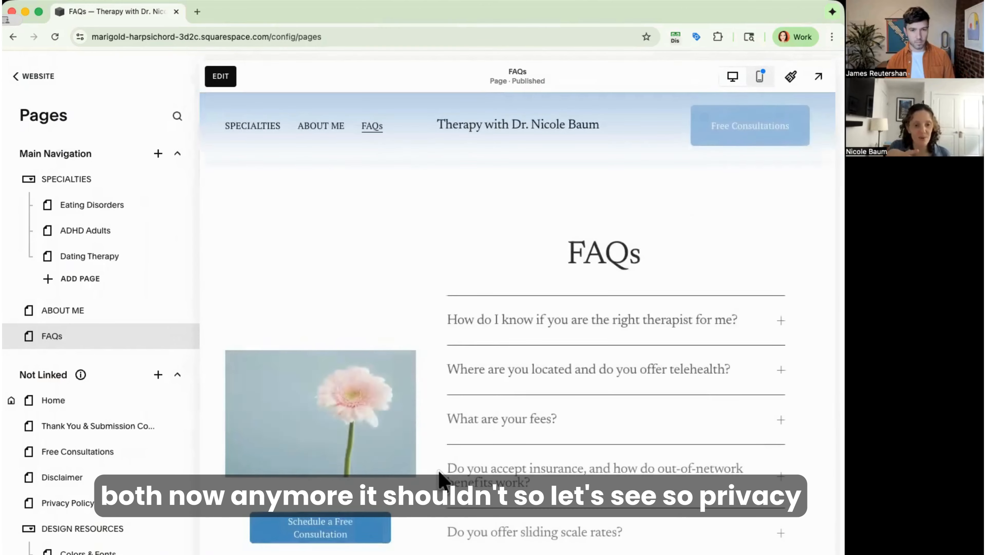
{"action": "scroll", "coordinate": [440, 474], "scroll_direction": "down", "scroll_amount": 15}
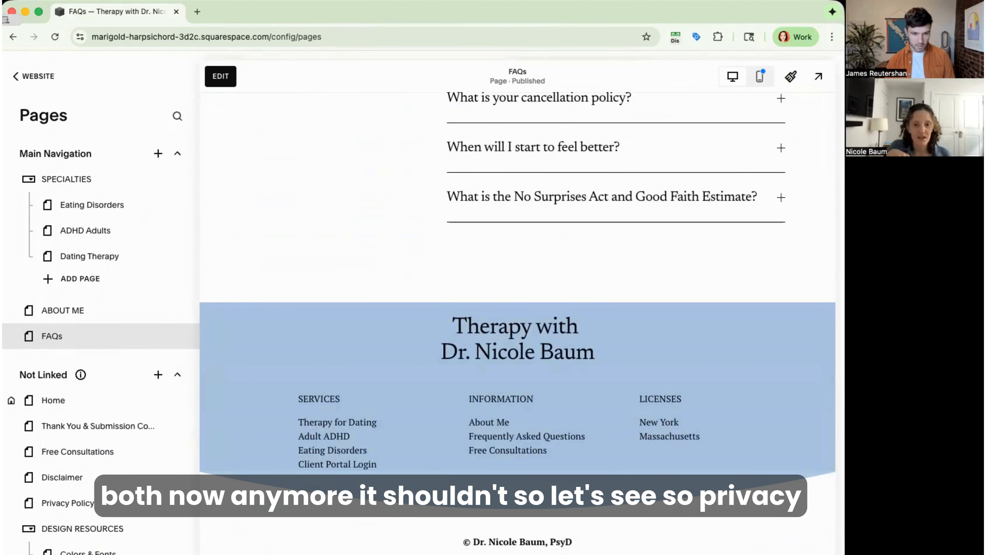
{"action": "left_click", "coordinate": [465, 553]}
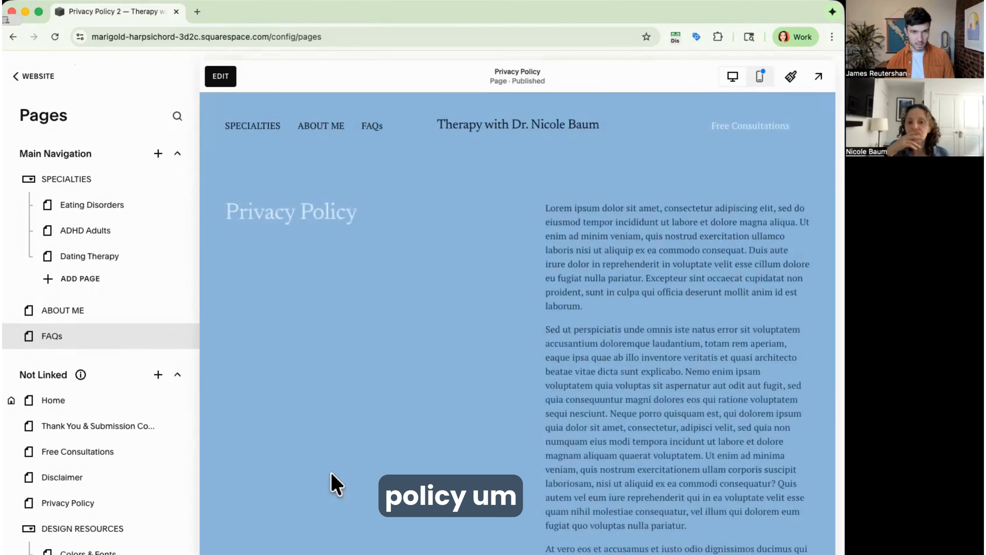
{"action": "scroll", "coordinate": [440, 282], "scroll_direction": "down", "scroll_amount": 10}
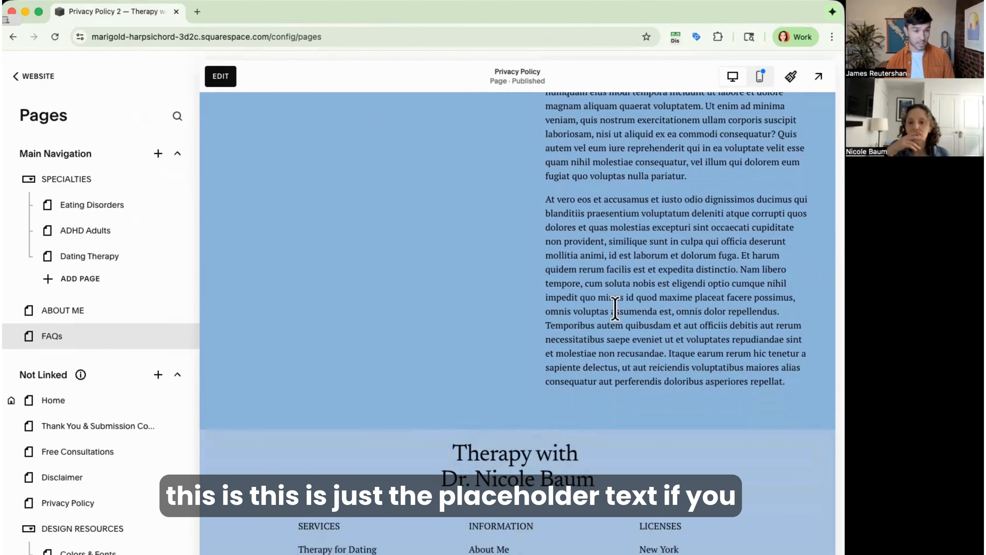
{"action": "scroll", "coordinate": [615, 309], "scroll_direction": "up", "scroll_amount": 4}
{"action": "scroll", "coordinate": [616, 226], "scroll_direction": "down", "scroll_amount": 6}
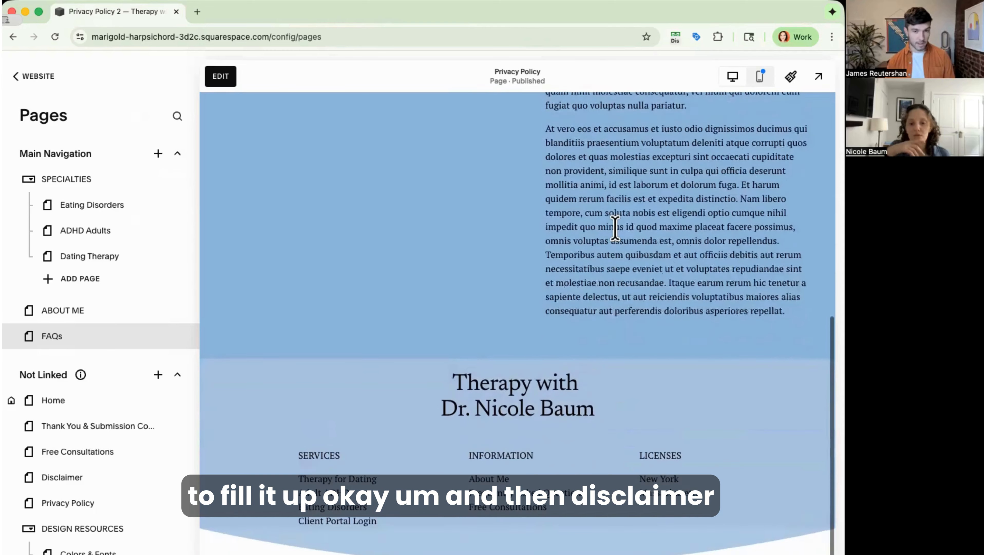
{"action": "scroll", "coordinate": [610, 389], "scroll_direction": "down", "scroll_amount": 3}
Follow the footer's disclaimer link, review the page's Disclaimer and Privacy Policy sections, and open the page for editing.
{"action": "left_click", "coordinate": [566, 541]}
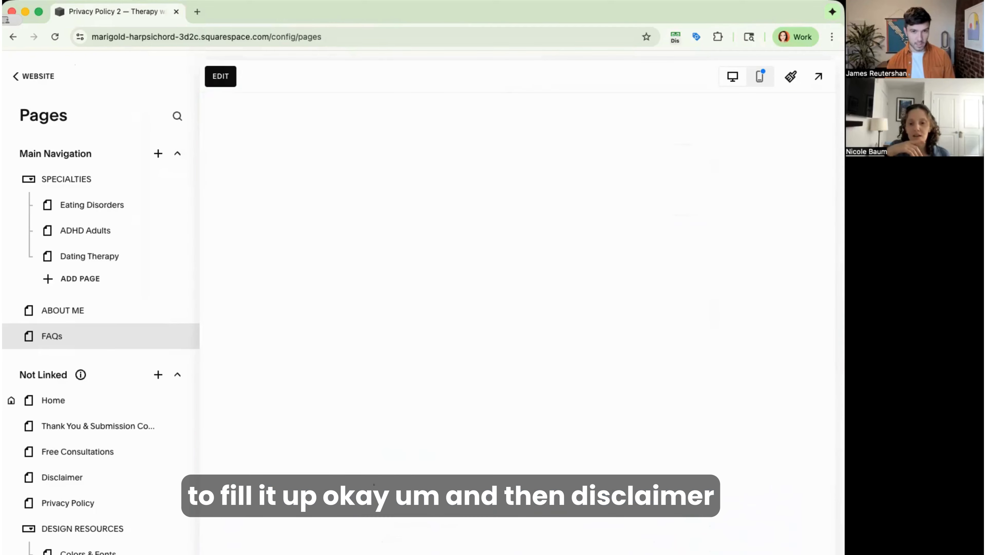
{"action": "scroll", "coordinate": [532, 383], "scroll_direction": "down", "scroll_amount": 10}
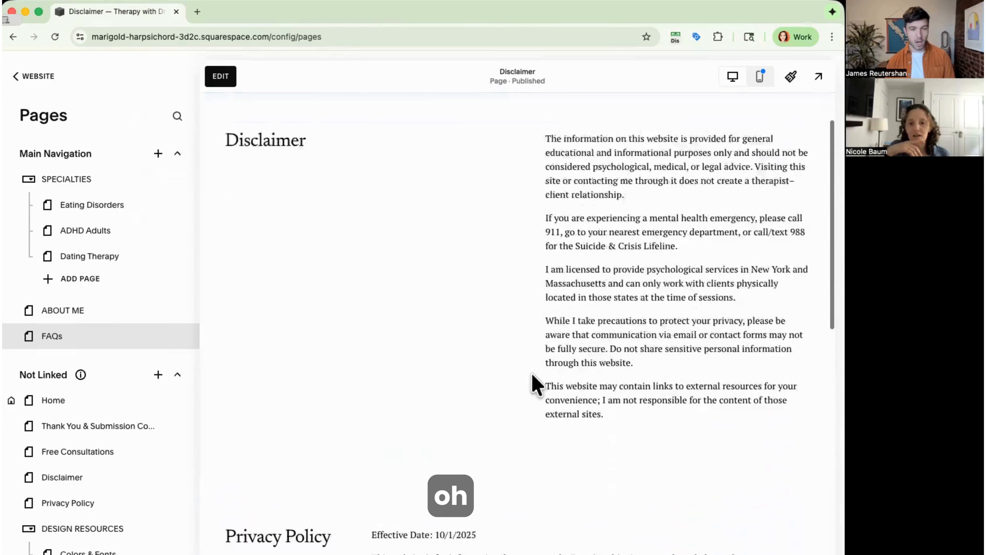
{"action": "scroll", "coordinate": [409, 466], "scroll_direction": "down", "scroll_amount": 1}
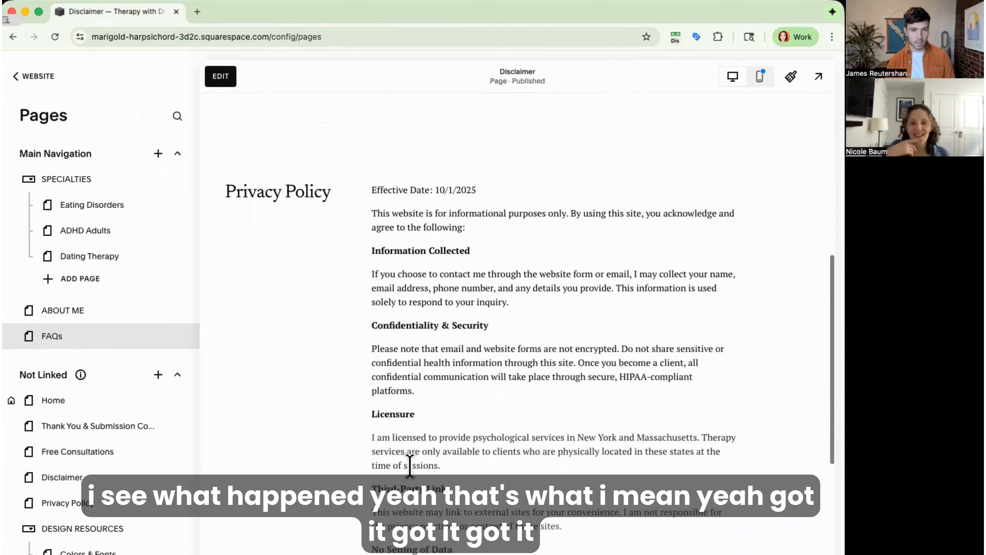
{"action": "scroll", "coordinate": [410, 466], "scroll_direction": "up", "scroll_amount": 1}
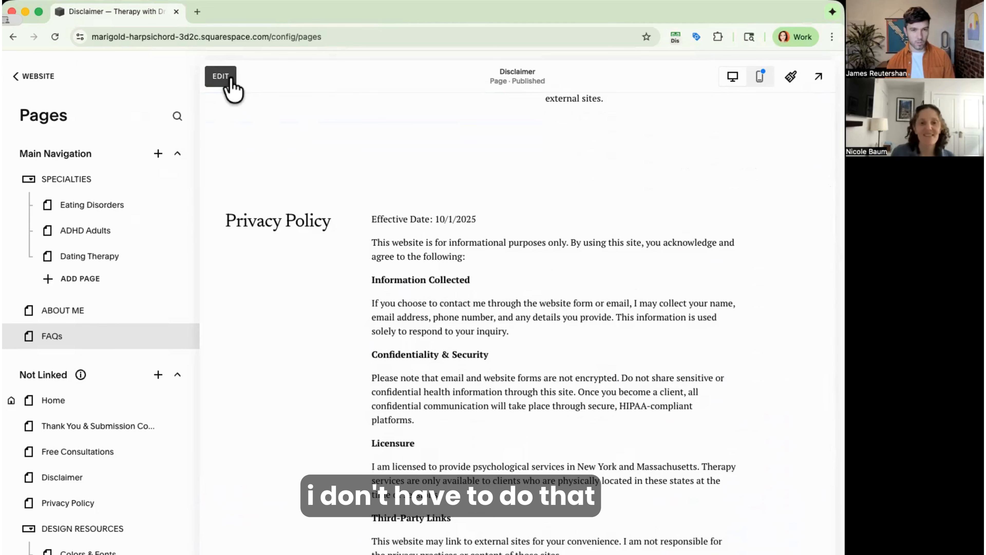
{"action": "left_click", "coordinate": [232, 80]}
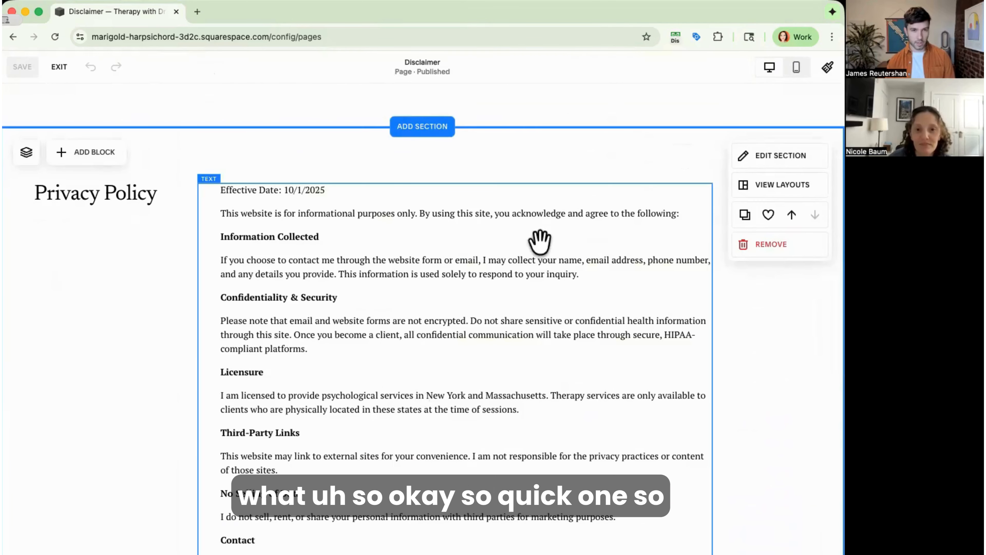
Save the Privacy Policy section to this site's saved sections and remove it from the Disclaimer page.
{"action": "left_click", "coordinate": [768, 215]}
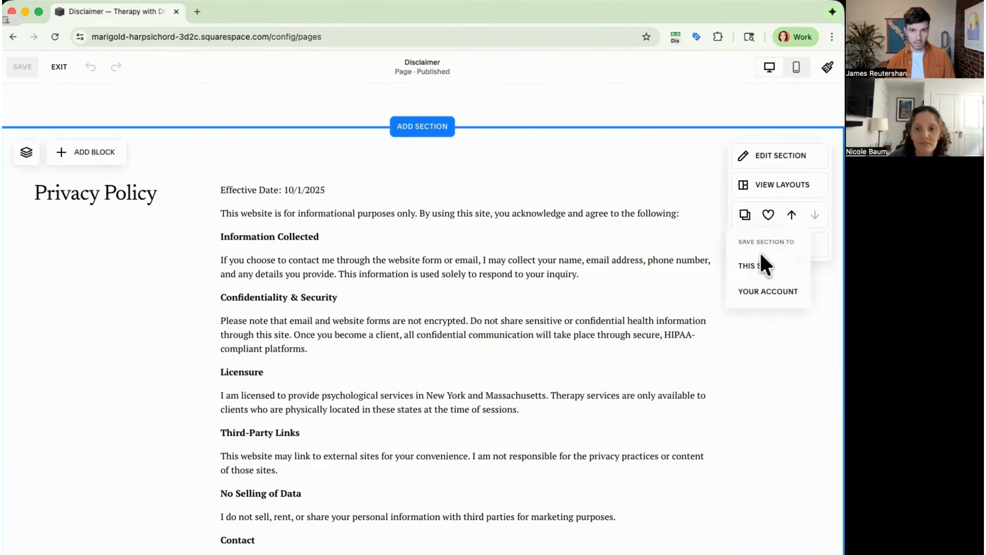
{"action": "left_click", "coordinate": [755, 266]}
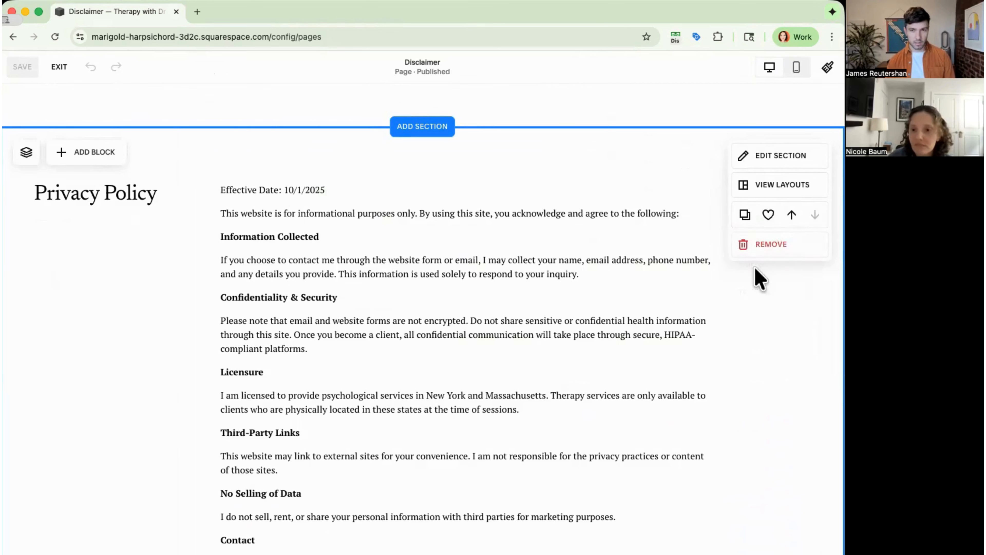
{"action": "left_click", "coordinate": [771, 251]}
{"action": "left_click", "coordinate": [503, 371]}
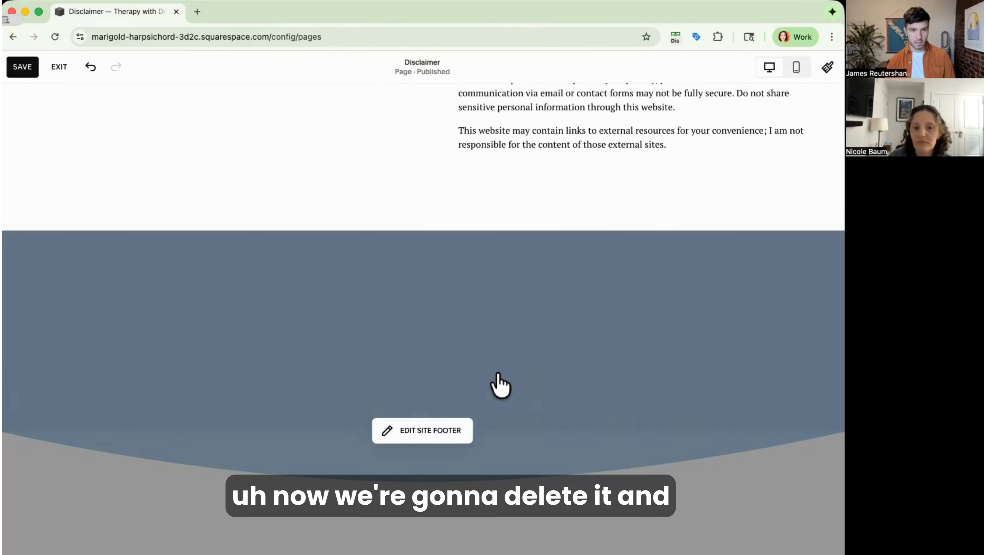
{"action": "left_click", "coordinate": [333, 520]}
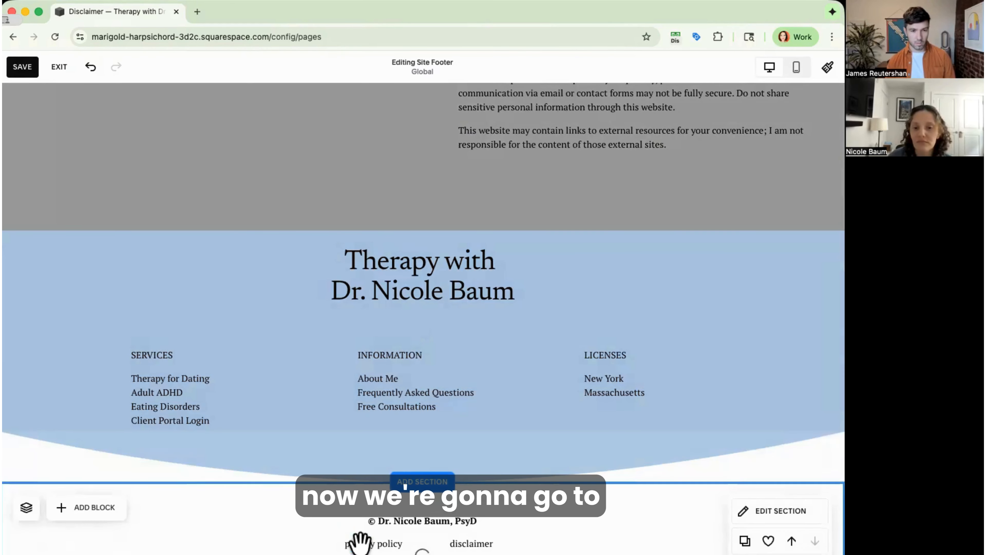
{"action": "left_click", "coordinate": [340, 540]}
{"action": "left_click", "coordinate": [295, 525]}
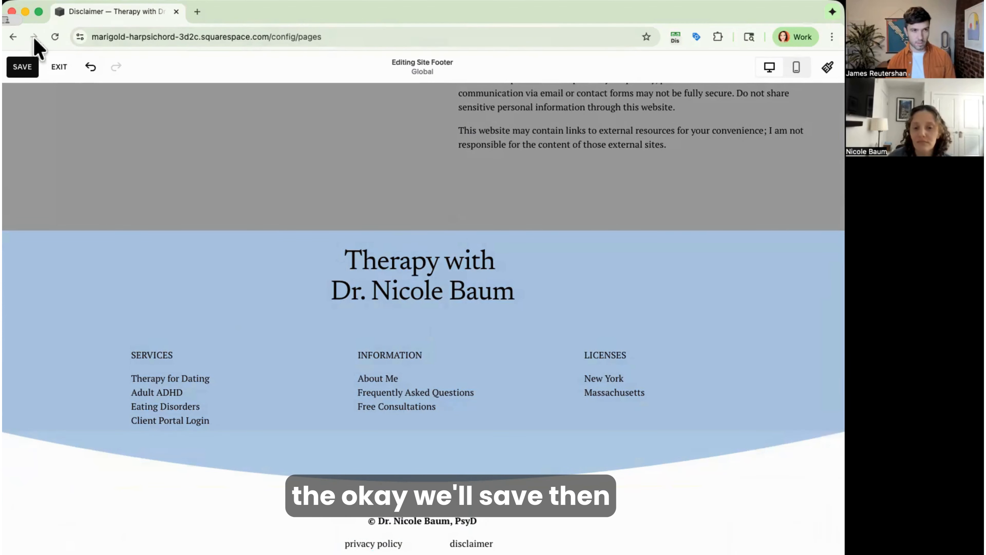
Save the Disclaimer page, exit the editor and open the Privacy Policy page for editing.
{"action": "left_click", "coordinate": [22, 66]}
{"action": "left_click", "coordinate": [59, 67]}
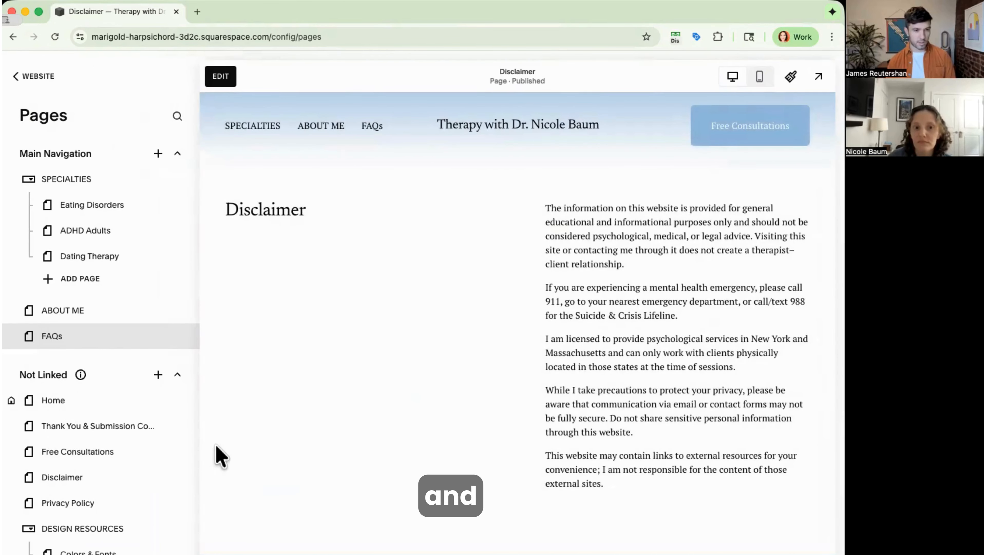
{"action": "left_click", "coordinate": [84, 503]}
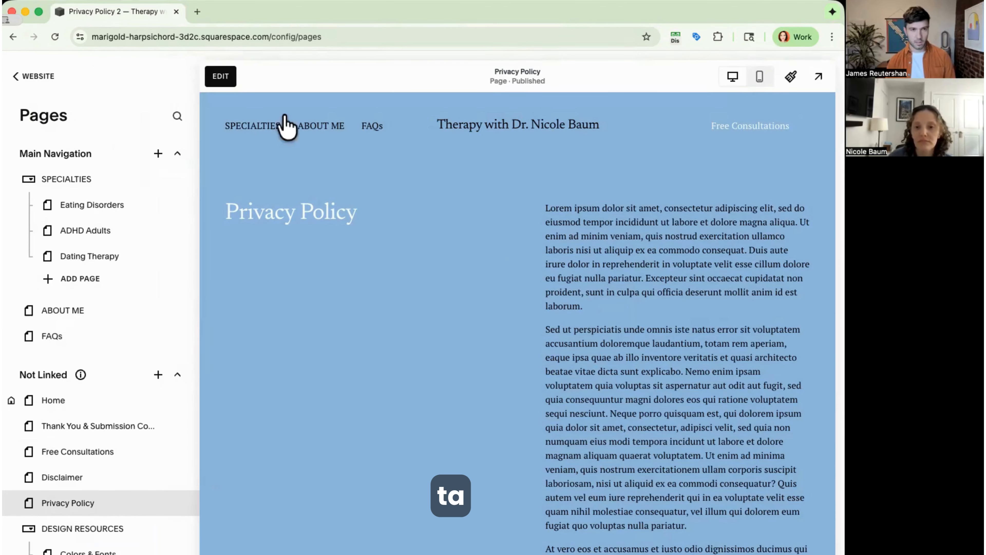
{"action": "left_click", "coordinate": [220, 76]}
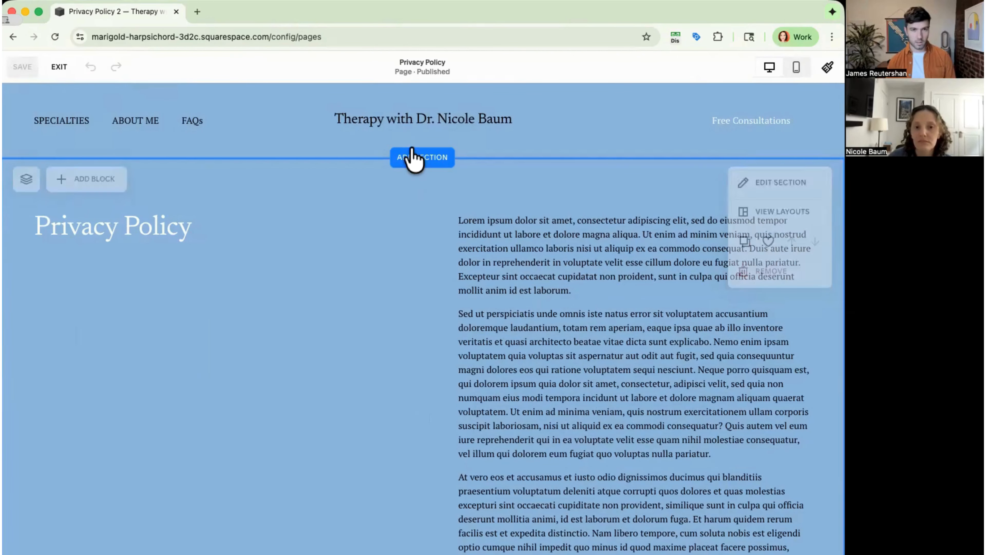
Add the saved Privacy Policy section above the placeholder section on the Privacy Policy page.
{"action": "left_click", "coordinate": [411, 159]}
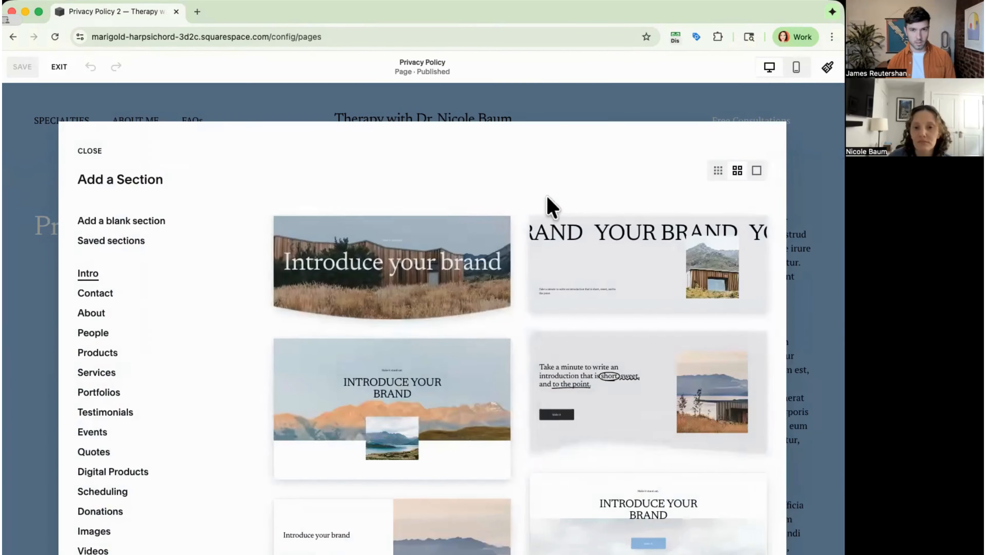
{"action": "left_click", "coordinate": [101, 243]}
{"action": "left_click", "coordinate": [311, 264]}
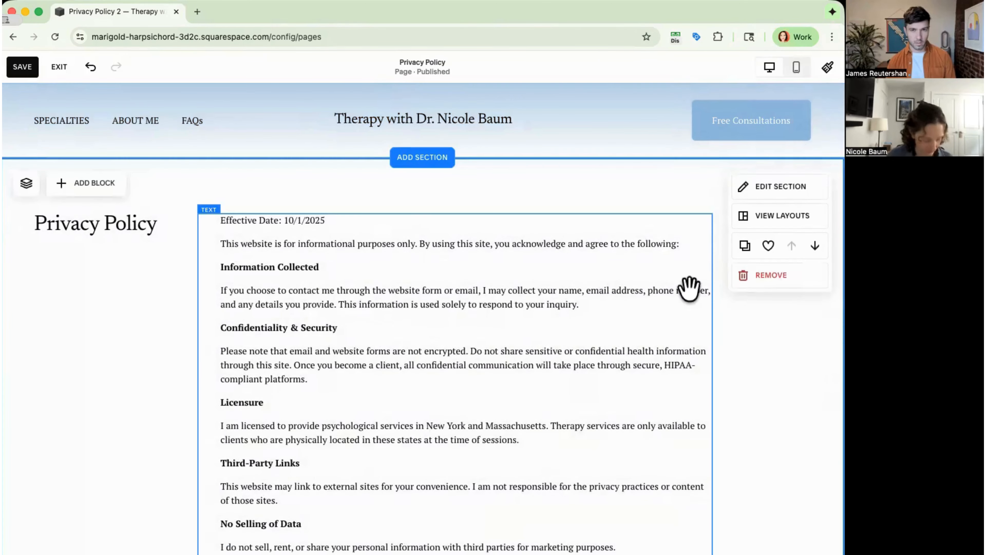
Remove the old blue Privacy Policy section with the lorem ipsum placeholder text.
{"action": "scroll", "coordinate": [739, 352], "scroll_direction": "down", "scroll_amount": 10}
{"action": "left_click", "coordinate": [804, 358]}
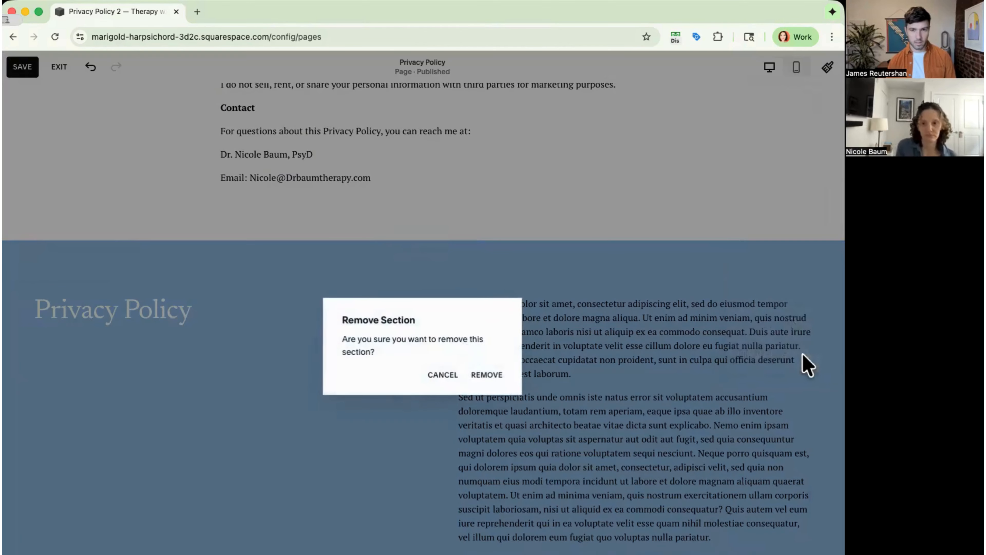
{"action": "left_click", "coordinate": [490, 376]}
Apply the Bright 1 color theme to the Privacy Policy section, then save the page and exit the editor.
{"action": "scroll", "coordinate": [610, 388], "scroll_direction": "up", "scroll_amount": 10}
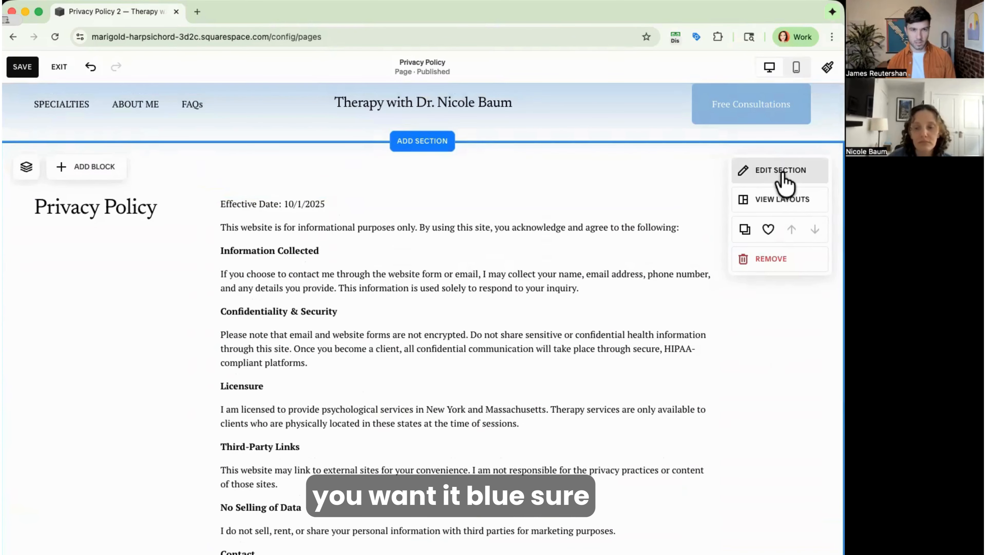
{"action": "left_click", "coordinate": [785, 179]}
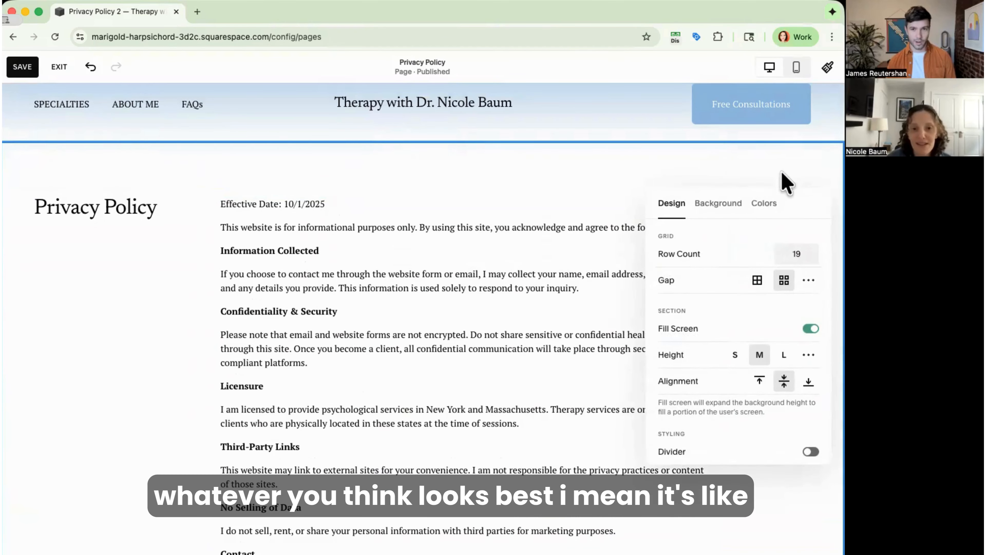
{"action": "left_click", "coordinate": [726, 210]}
{"action": "left_click", "coordinate": [756, 210]}
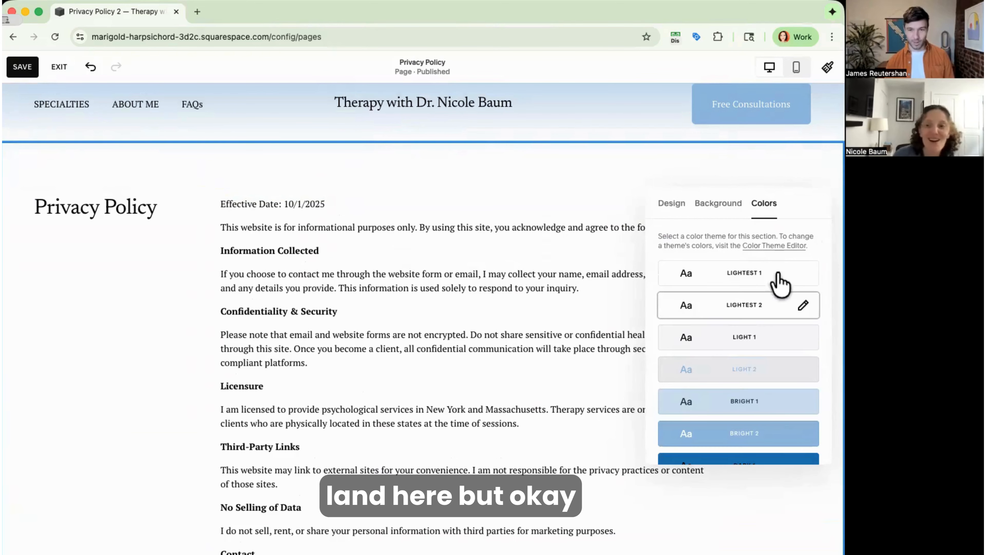
{"action": "left_click", "coordinate": [778, 406]}
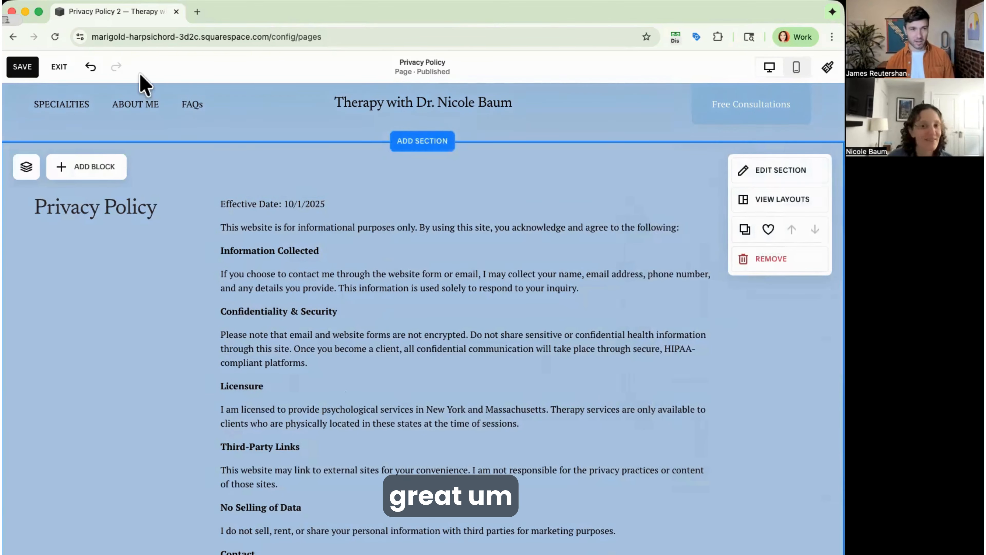
{"action": "left_click", "coordinate": [24, 67]}
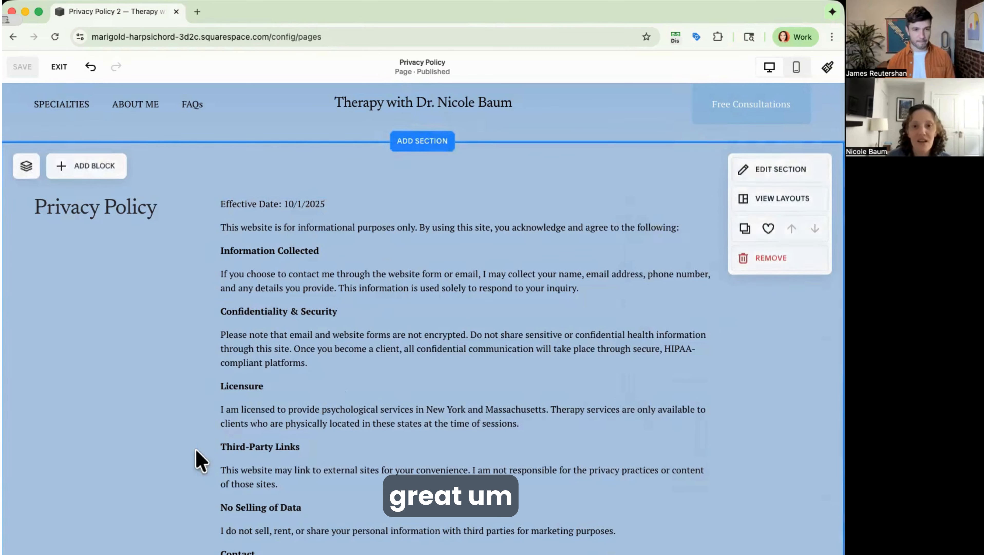
{"action": "left_click", "coordinate": [59, 67]}
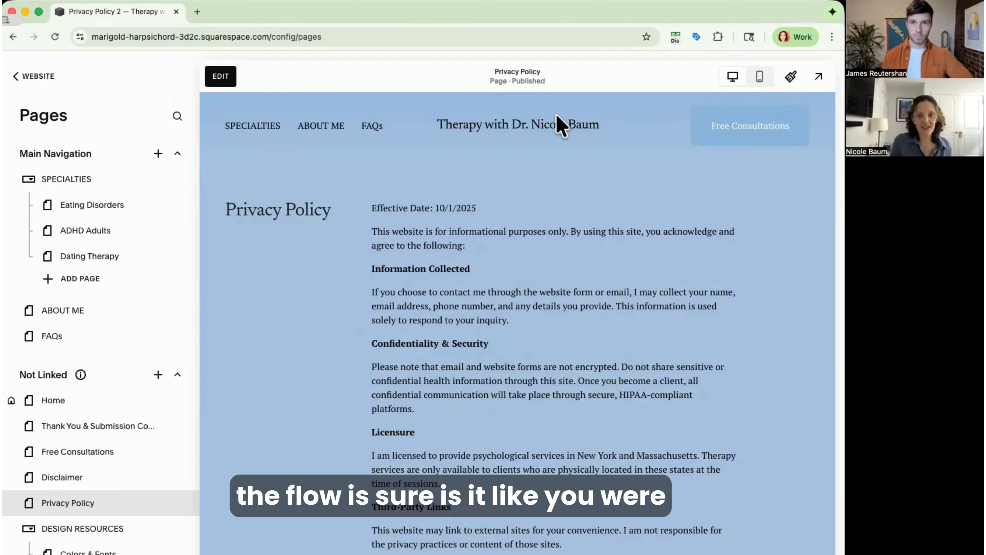
{"action": "left_click", "coordinate": [39, 78]}
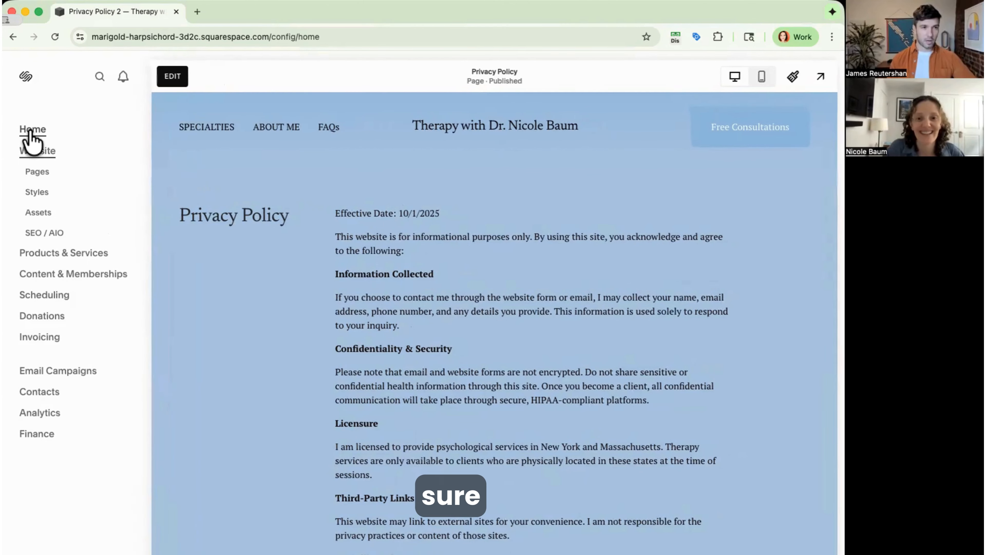
{"action": "left_click", "coordinate": [32, 132]}
{"action": "left_click", "coordinate": [49, 171]}
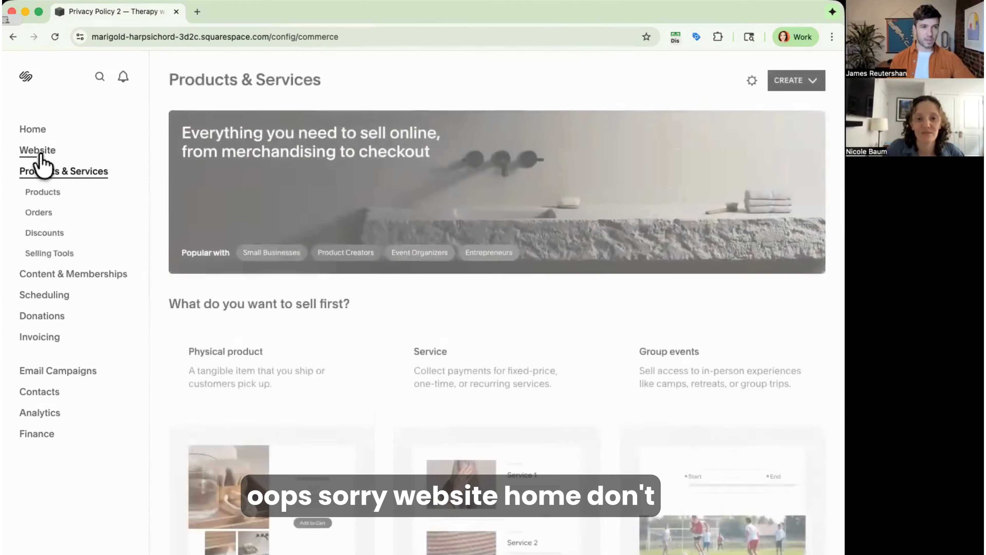
{"action": "left_click", "coordinate": [37, 150]}
{"action": "left_click", "coordinate": [37, 171]}
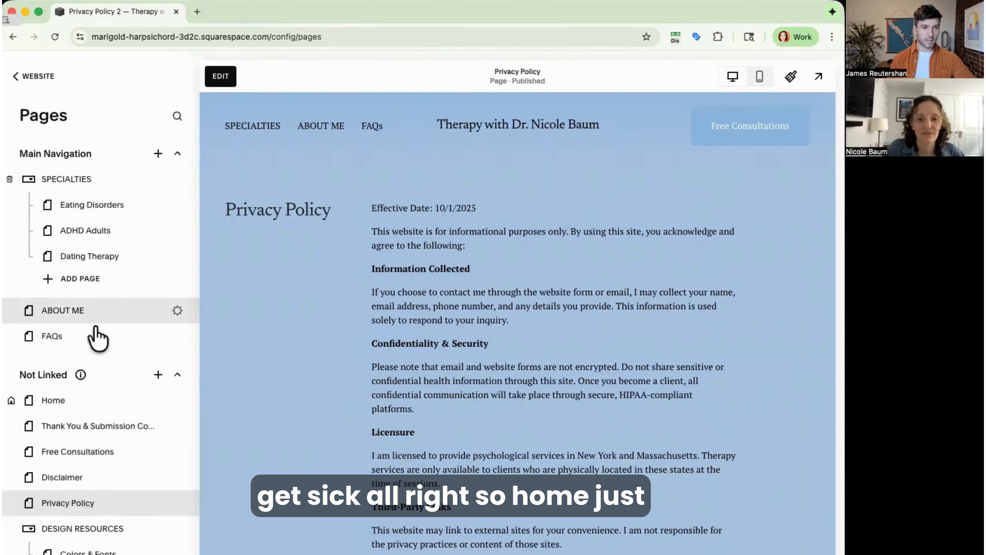
Open the Home page and review how its hero, client-message and therapy specialties sections flow.
{"action": "left_click", "coordinate": [62, 402]}
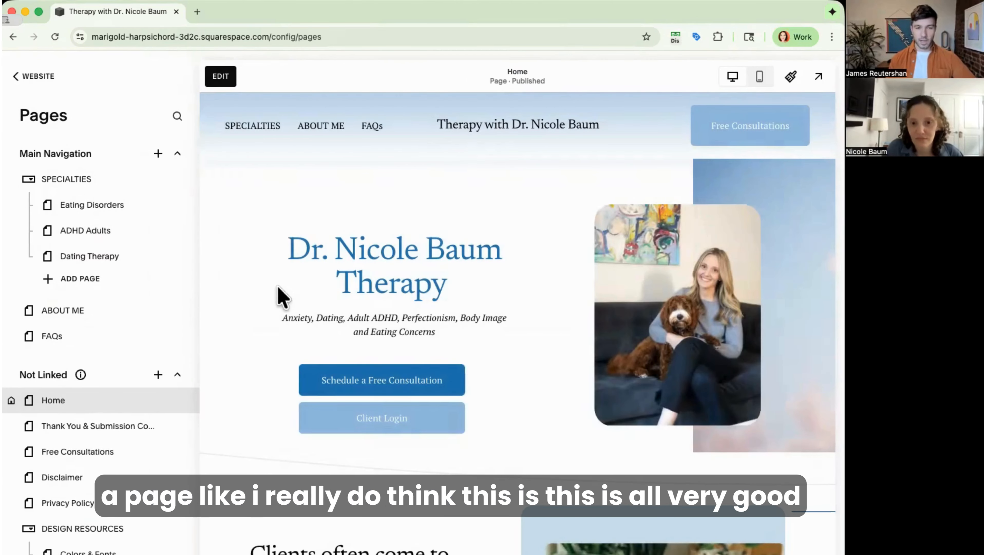
{"action": "scroll", "coordinate": [282, 297], "scroll_direction": "down", "scroll_amount": 6}
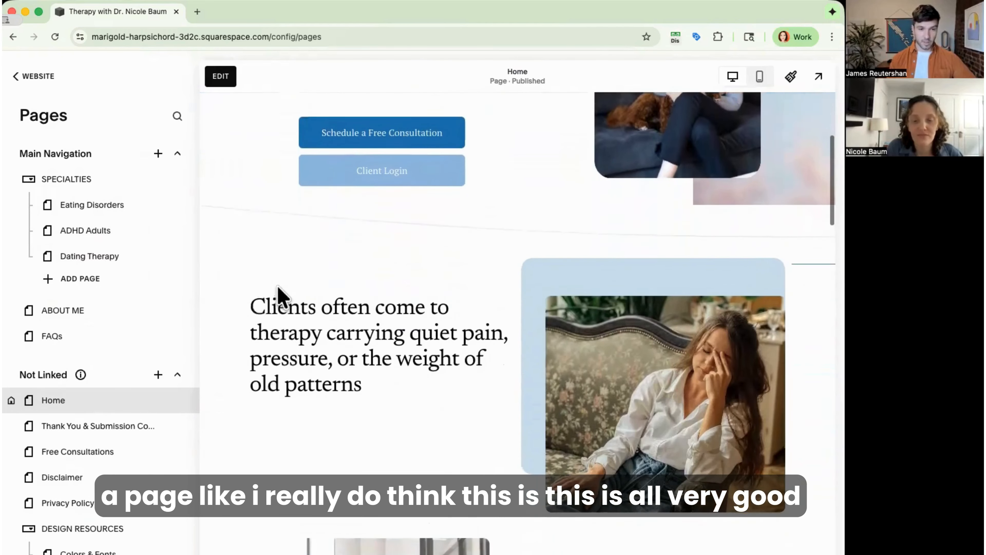
{"action": "scroll", "coordinate": [275, 303], "scroll_direction": "down", "scroll_amount": 1}
{"action": "scroll", "coordinate": [251, 413], "scroll_direction": "down", "scroll_amount": 12}
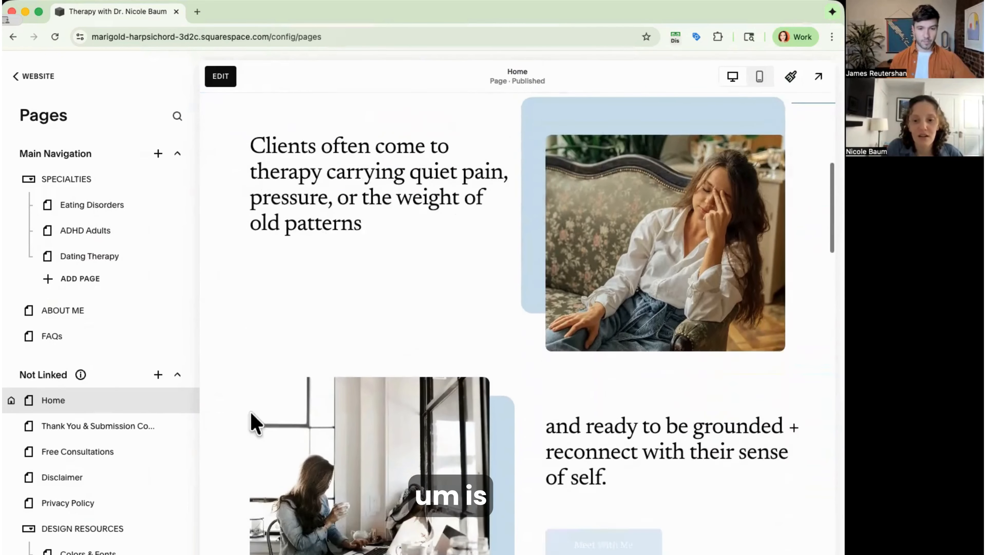
{"action": "scroll", "coordinate": [257, 423], "scroll_direction": "down", "scroll_amount": 3}
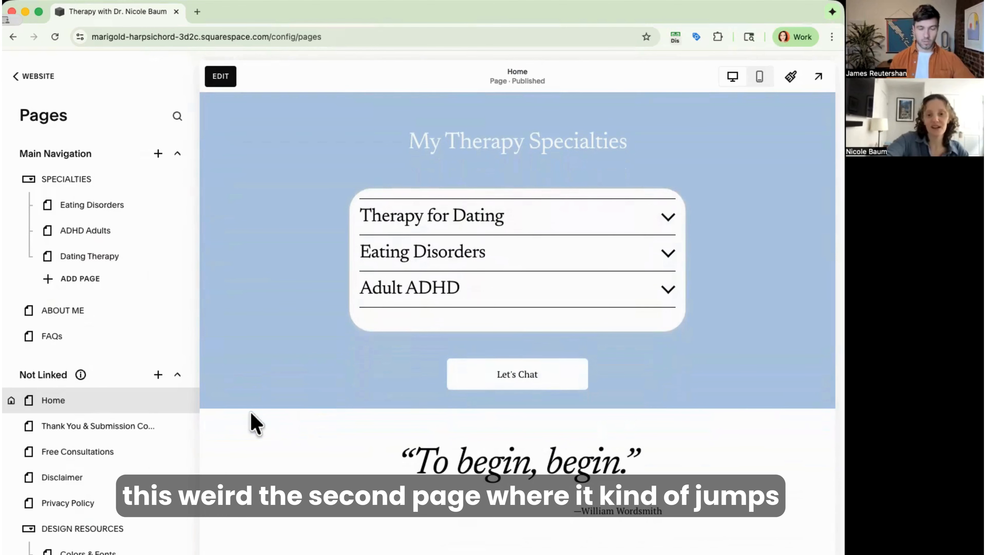
{"action": "scroll", "coordinate": [256, 423], "scroll_direction": "up", "scroll_amount": 5}
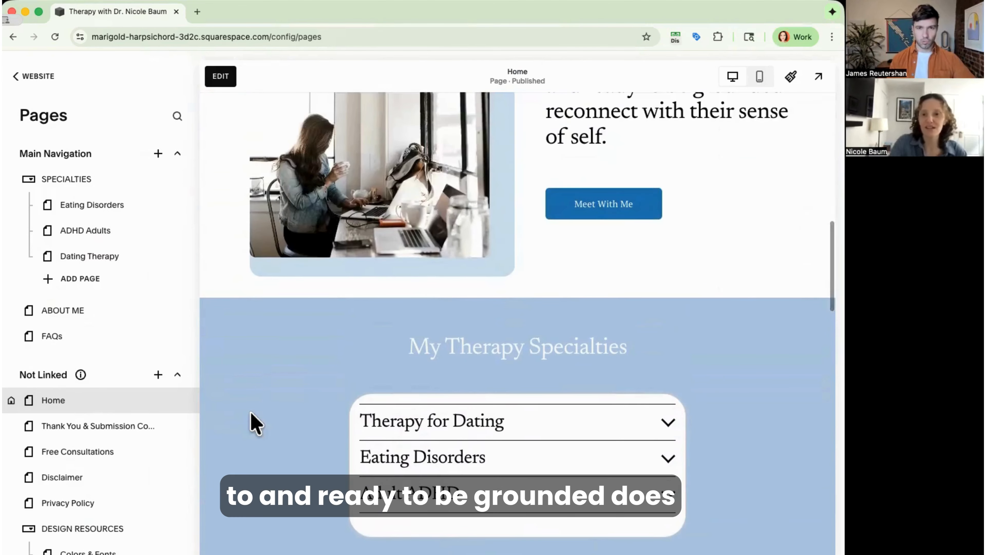
{"action": "scroll", "coordinate": [256, 424], "scroll_direction": "up", "scroll_amount": 8}
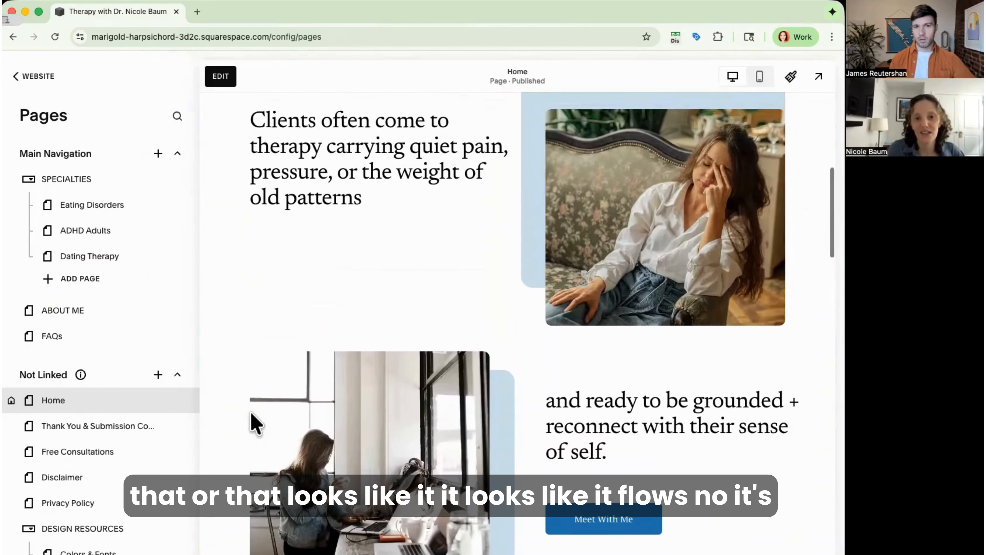
{"action": "scroll", "coordinate": [254, 421], "scroll_direction": "up", "scroll_amount": 2}
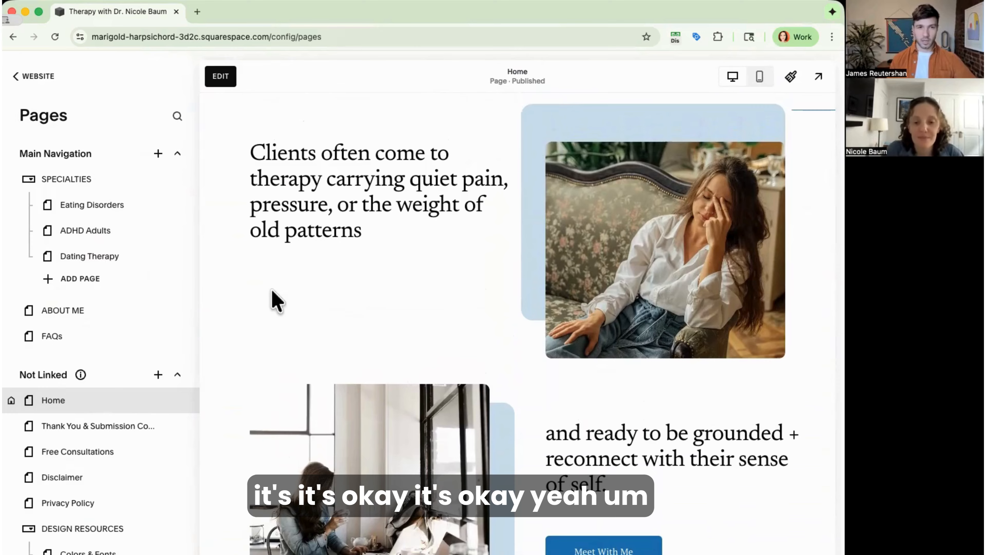
Review the rest of the Home page, covering the therapist bio, the quote banner and the "Therapy With Me Is" section.
{"action": "scroll", "coordinate": [270, 289], "scroll_direction": "down", "scroll_amount": 11}
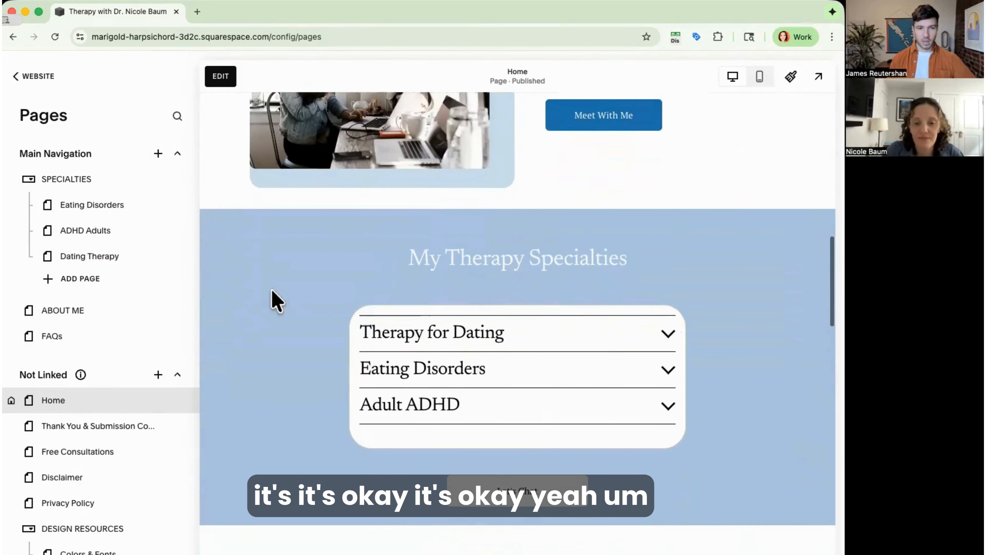
{"action": "scroll", "coordinate": [272, 291], "scroll_direction": "down", "scroll_amount": 12}
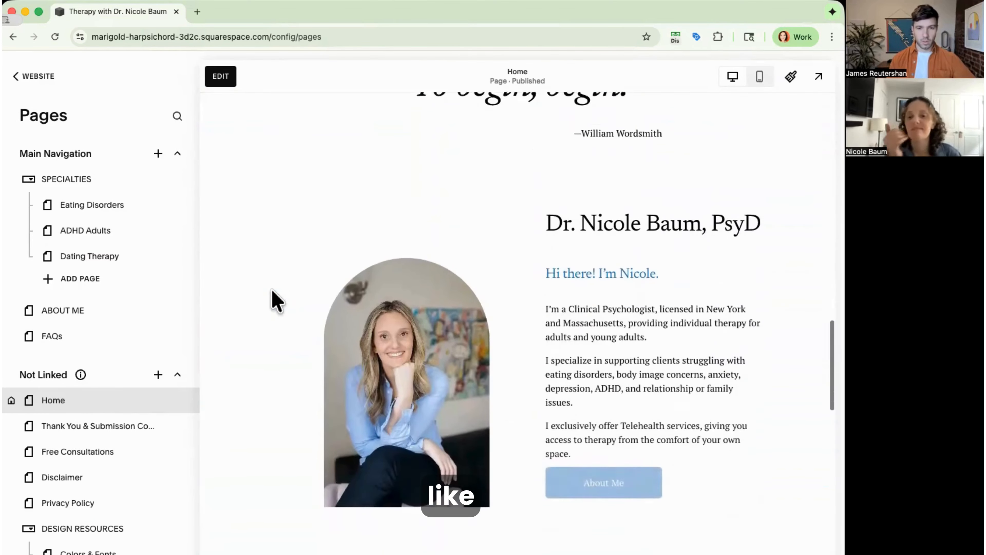
{"action": "scroll", "coordinate": [276, 302], "scroll_direction": "down", "scroll_amount": 1}
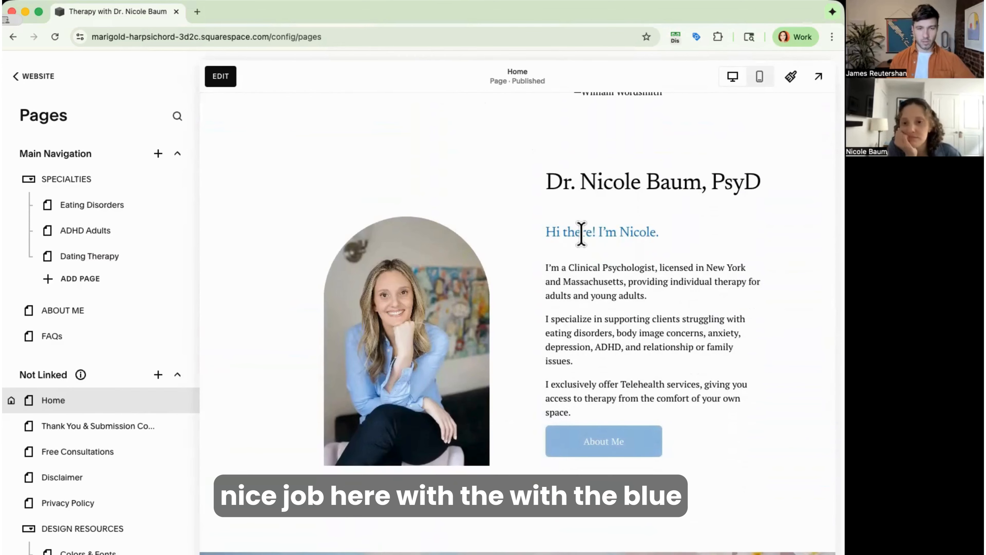
{"action": "scroll", "coordinate": [581, 233], "scroll_direction": "down", "scroll_amount": 7}
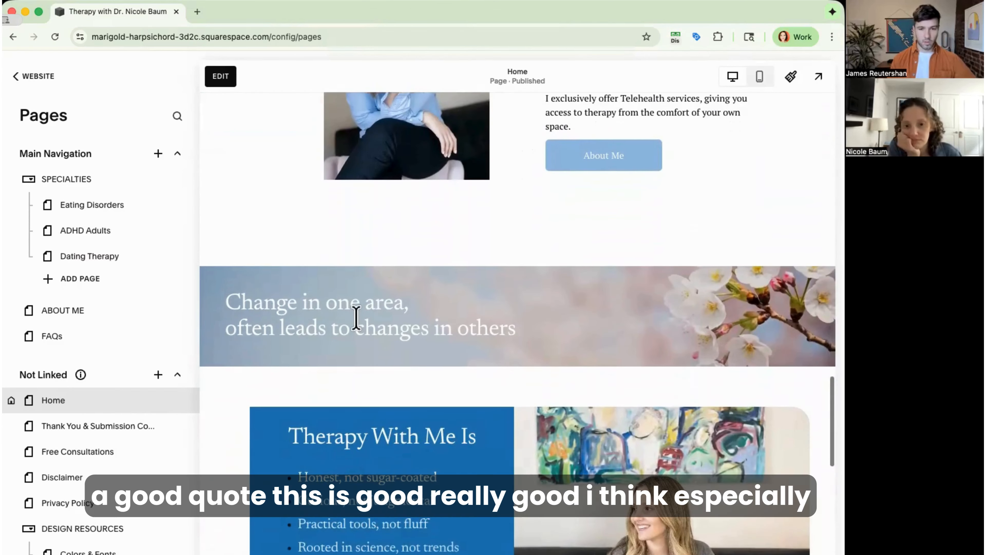
{"action": "scroll", "coordinate": [355, 318], "scroll_direction": "down", "scroll_amount": 2}
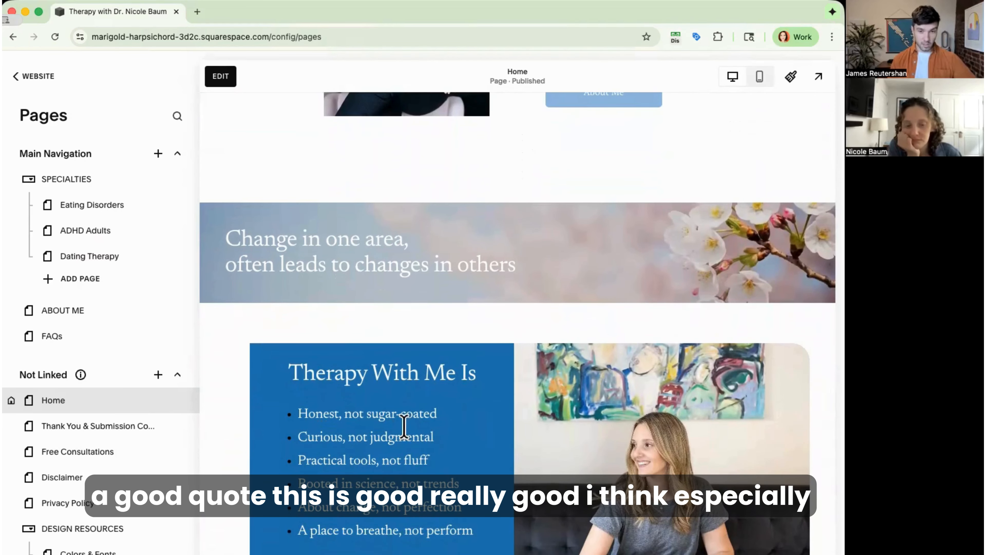
{"action": "scroll", "coordinate": [400, 396], "scroll_direction": "down", "scroll_amount": 3}
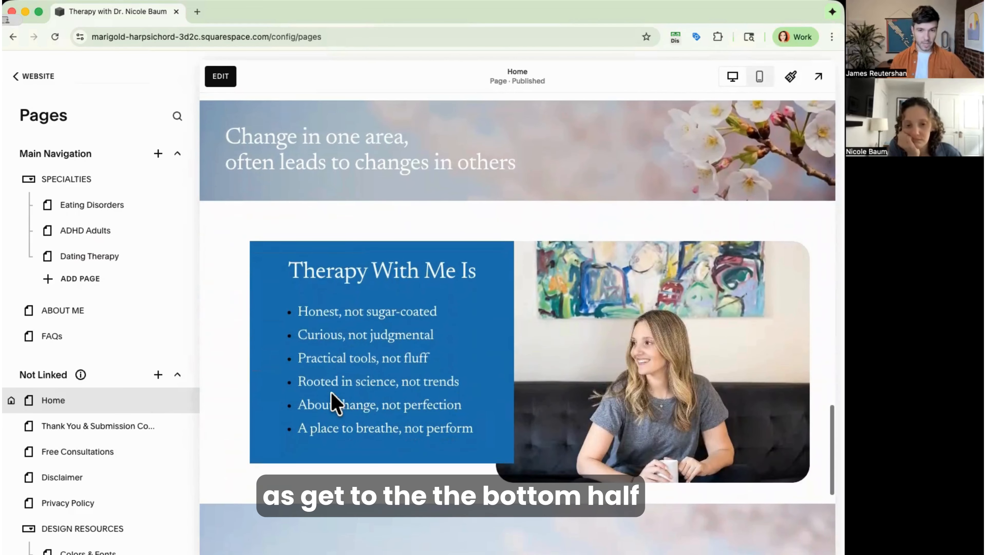
{"action": "scroll", "coordinate": [334, 403], "scroll_direction": "down", "scroll_amount": 1}
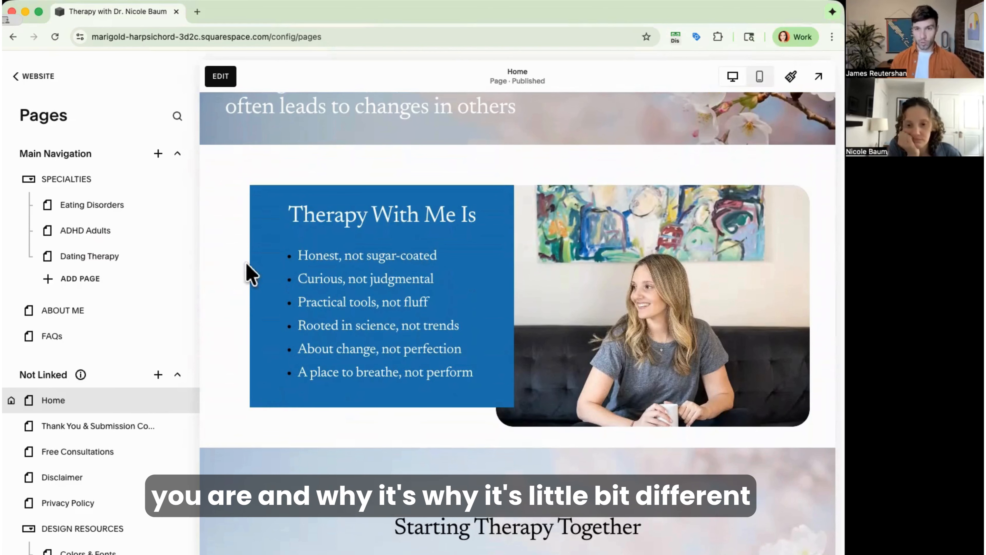
{"action": "scroll", "coordinate": [229, 242], "scroll_direction": "down", "scroll_amount": 5}
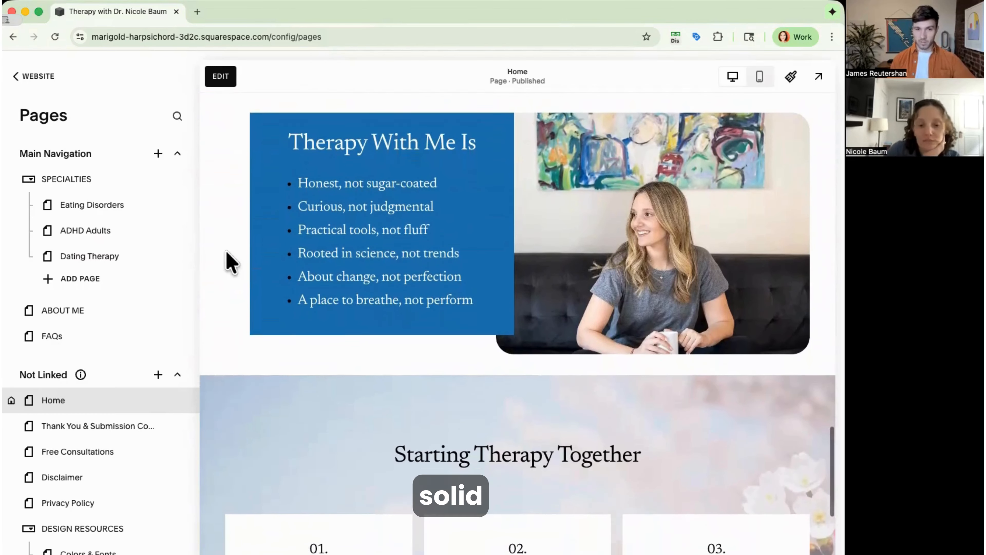
Review the end of the Home page, covering the "Starting Therapy Together" and "Ready To Get Unstuck?" sections.
{"action": "scroll", "coordinate": [230, 262], "scroll_direction": "down", "scroll_amount": 3}
{"action": "scroll", "coordinate": [411, 356], "scroll_direction": "down", "scroll_amount": 5}
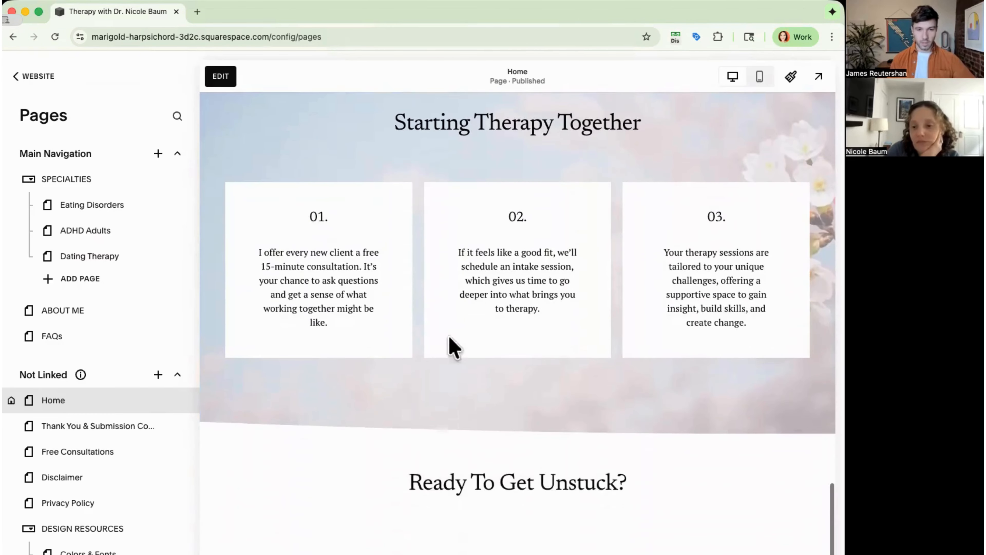
{"action": "scroll", "coordinate": [466, 438], "scroll_direction": "down", "scroll_amount": 6}
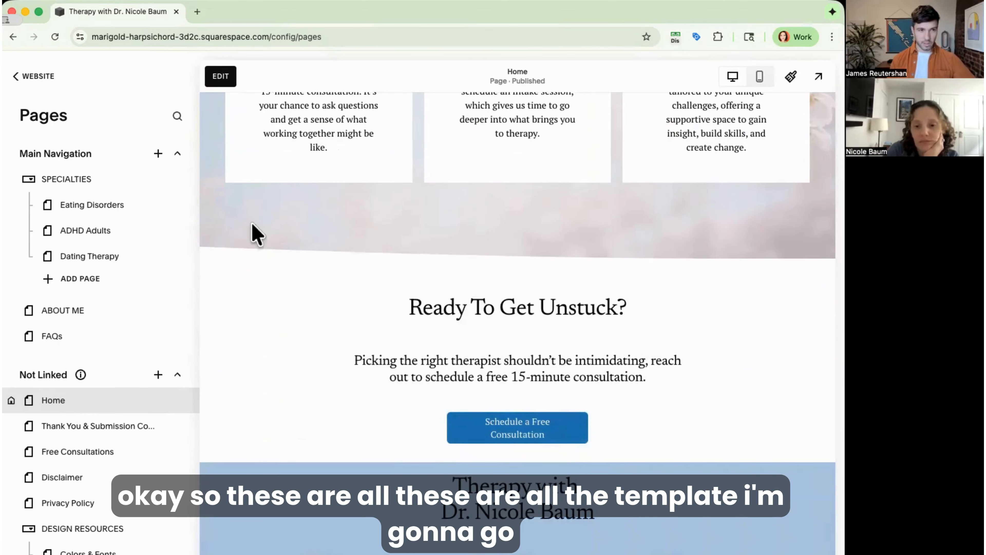
Open the Eating Disorders page and review its hero, experience, "Clients Come To Me When" and quote sections.
{"action": "left_click", "coordinate": [92, 204]}
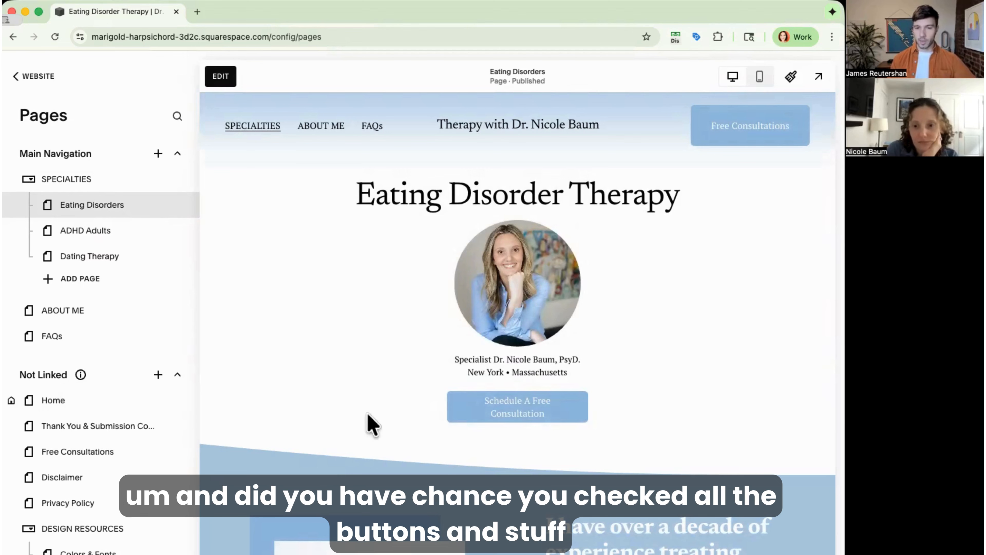
{"action": "scroll", "coordinate": [299, 315], "scroll_direction": "down", "scroll_amount": 2}
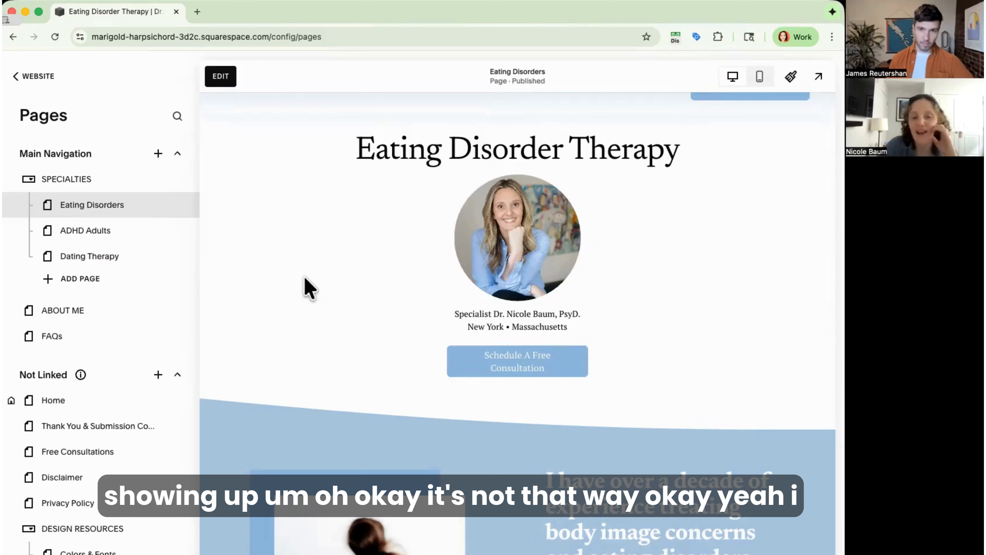
{"action": "scroll", "coordinate": [288, 280], "scroll_direction": "down", "scroll_amount": 5}
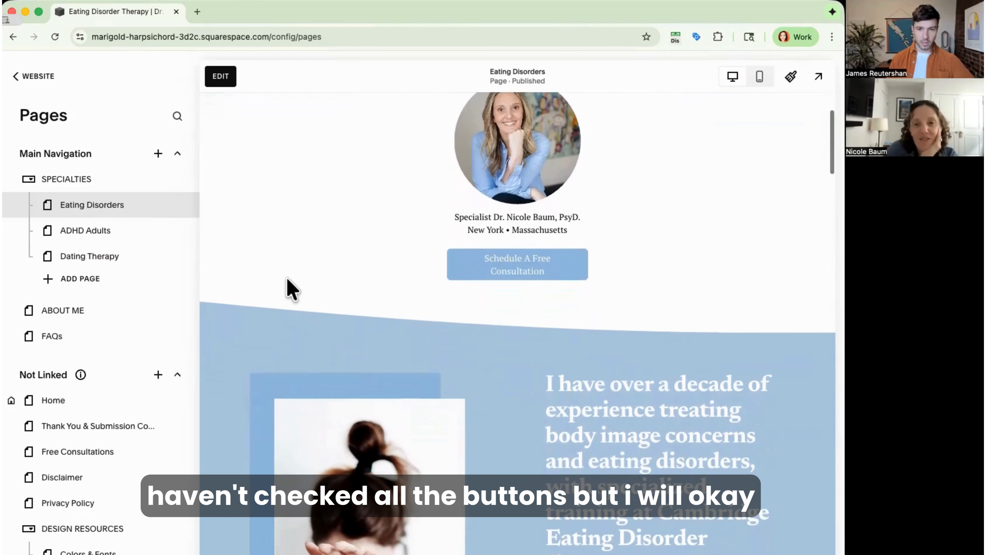
{"action": "scroll", "coordinate": [291, 289], "scroll_direction": "down", "scroll_amount": 4}
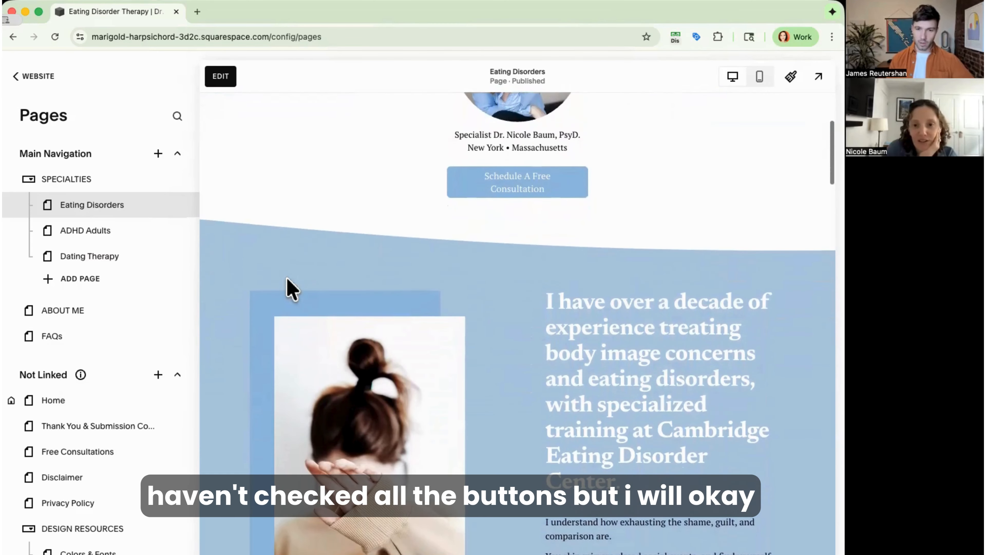
{"action": "scroll", "coordinate": [291, 289], "scroll_direction": "down", "scroll_amount": 5}
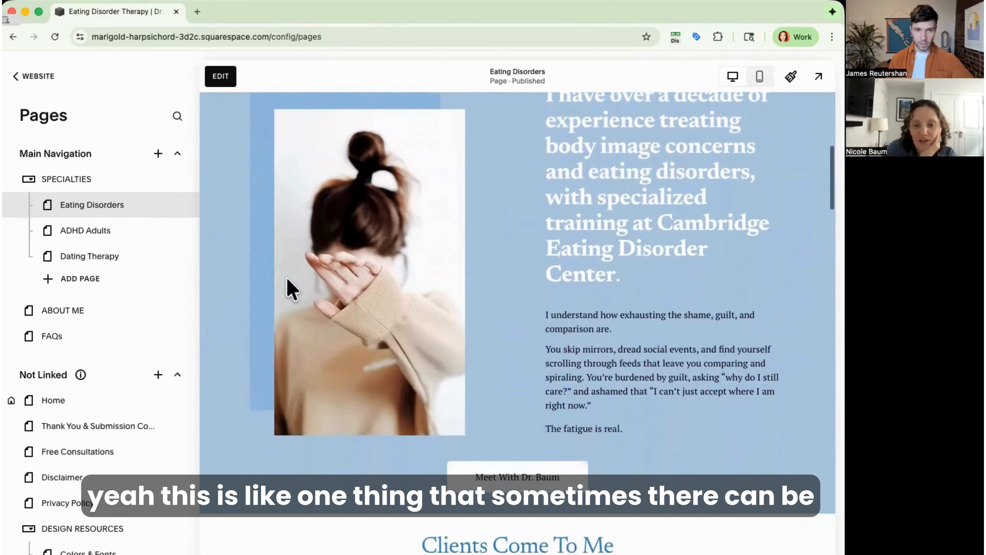
{"action": "scroll", "coordinate": [291, 290], "scroll_direction": "down", "scroll_amount": 5}
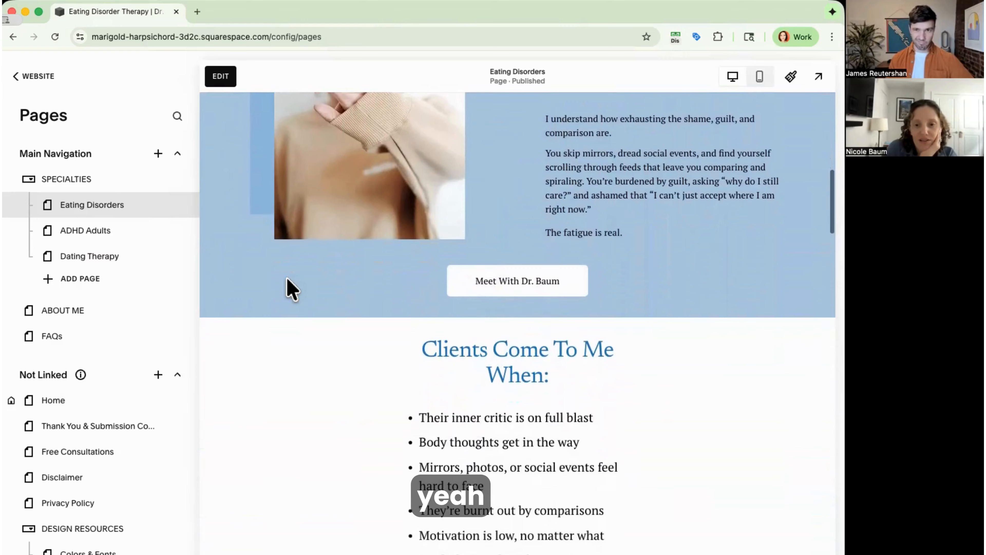
{"action": "scroll", "coordinate": [287, 279], "scroll_direction": "down", "scroll_amount": 3}
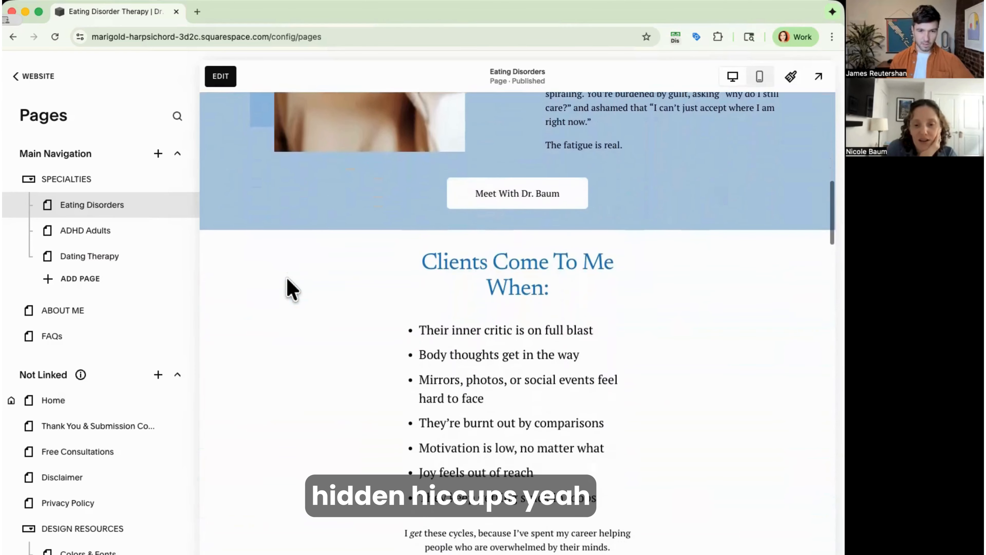
{"action": "scroll", "coordinate": [291, 289], "scroll_direction": "down", "scroll_amount": 5}
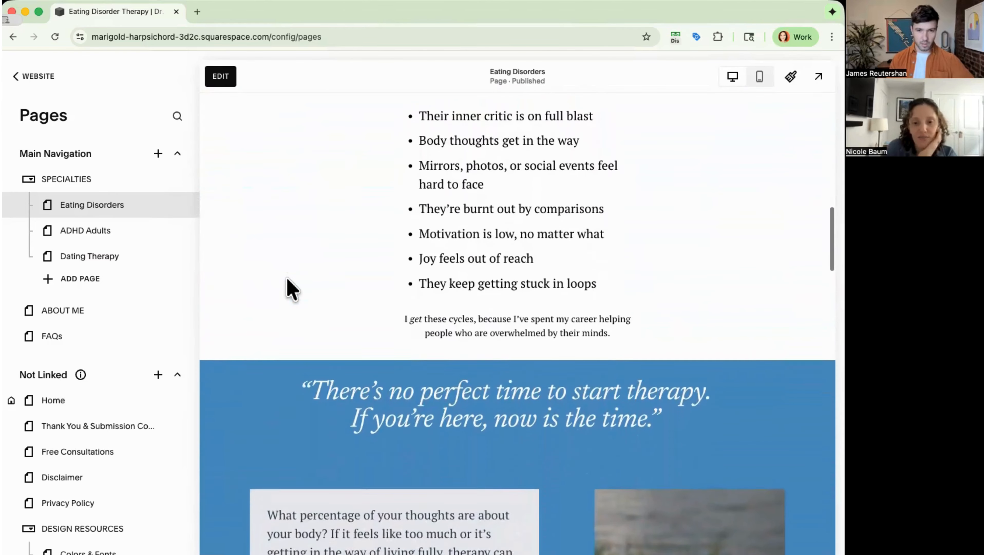
{"action": "scroll", "coordinate": [288, 287], "scroll_direction": "down", "scroll_amount": 5}
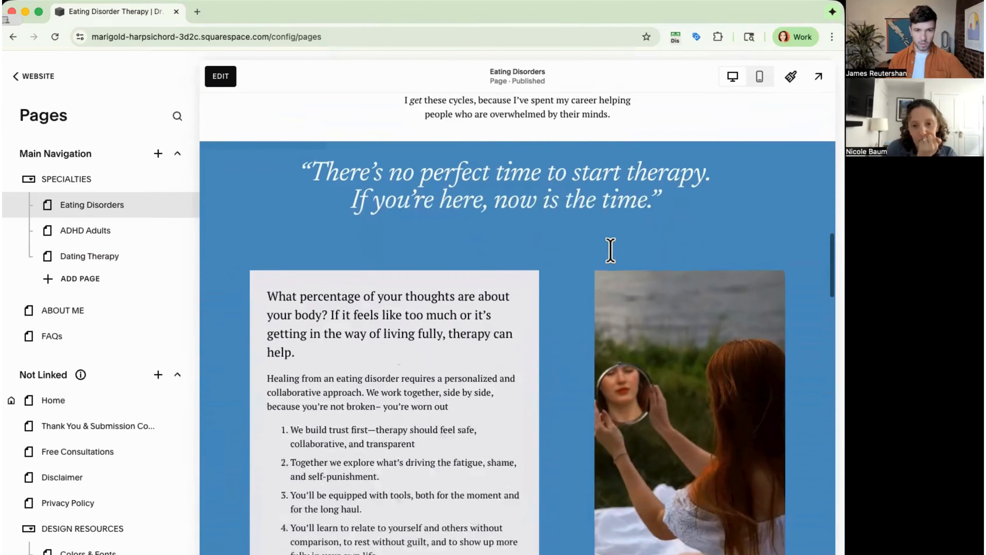
{"action": "scroll", "coordinate": [562, 302], "scroll_direction": "down", "scroll_amount": 5}
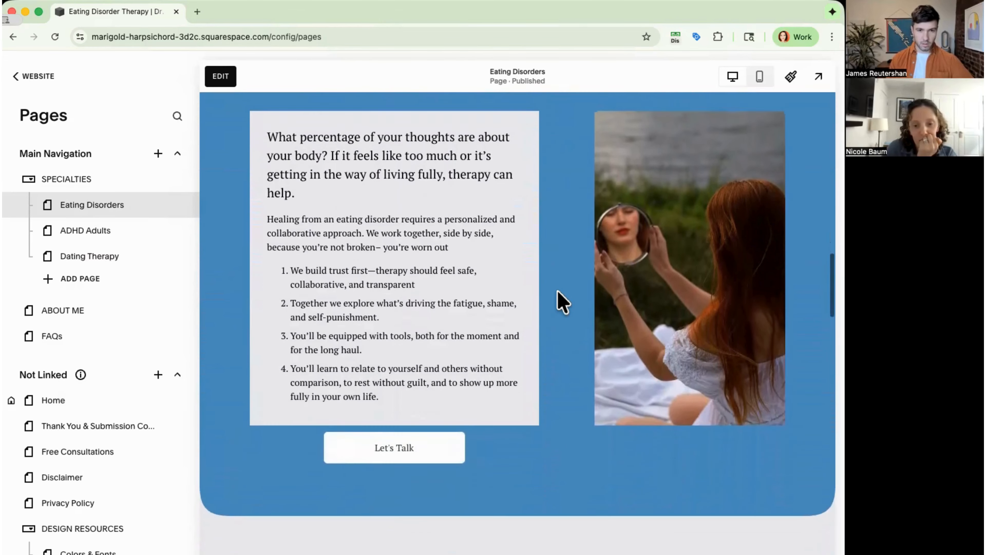
Review the rest of the Eating Disorders page, covering the techniques, results, therapist bio, credentials and "Get Started" sections.
{"action": "scroll", "coordinate": [561, 302], "scroll_direction": "down", "scroll_amount": 5}
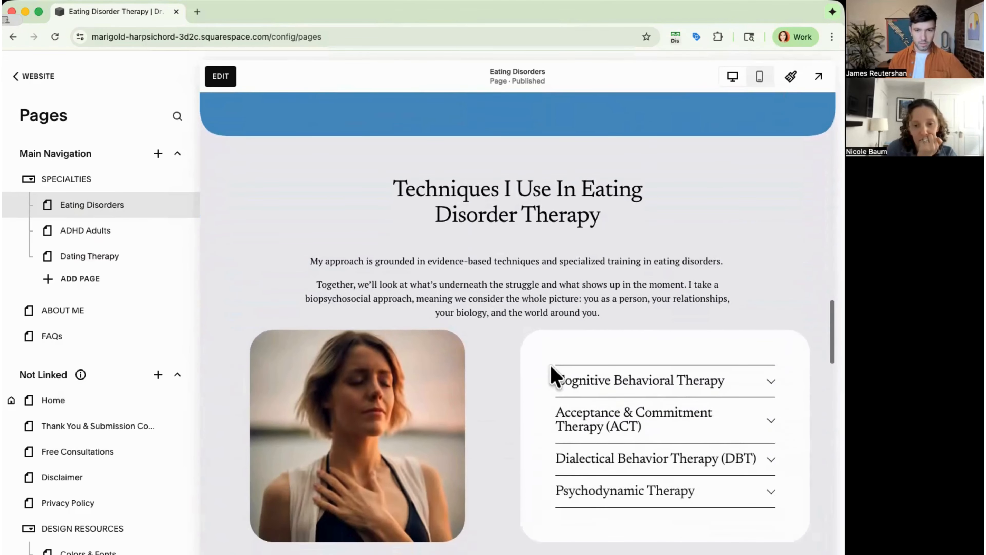
{"action": "scroll", "coordinate": [513, 394], "scroll_direction": "down", "scroll_amount": 5}
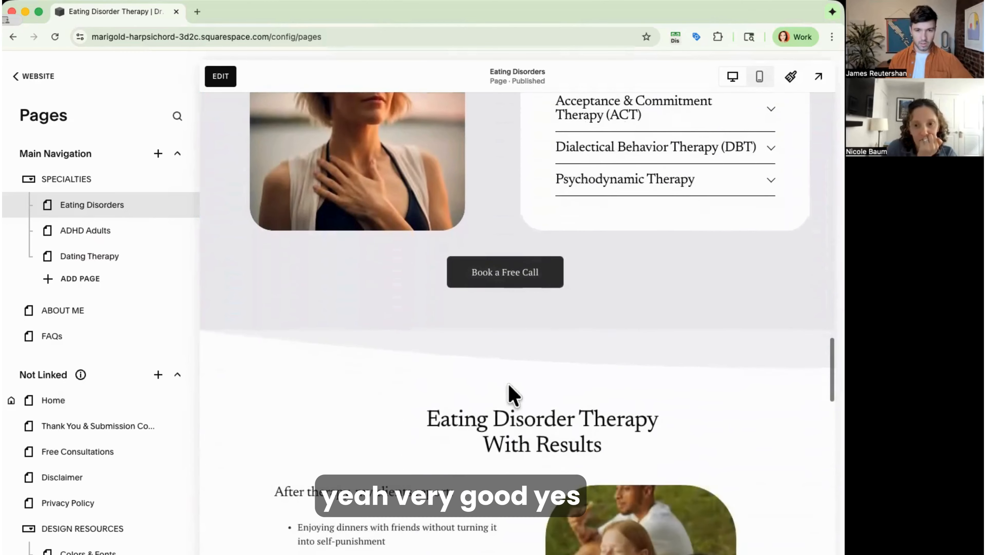
{"action": "scroll", "coordinate": [512, 394], "scroll_direction": "down", "scroll_amount": 2}
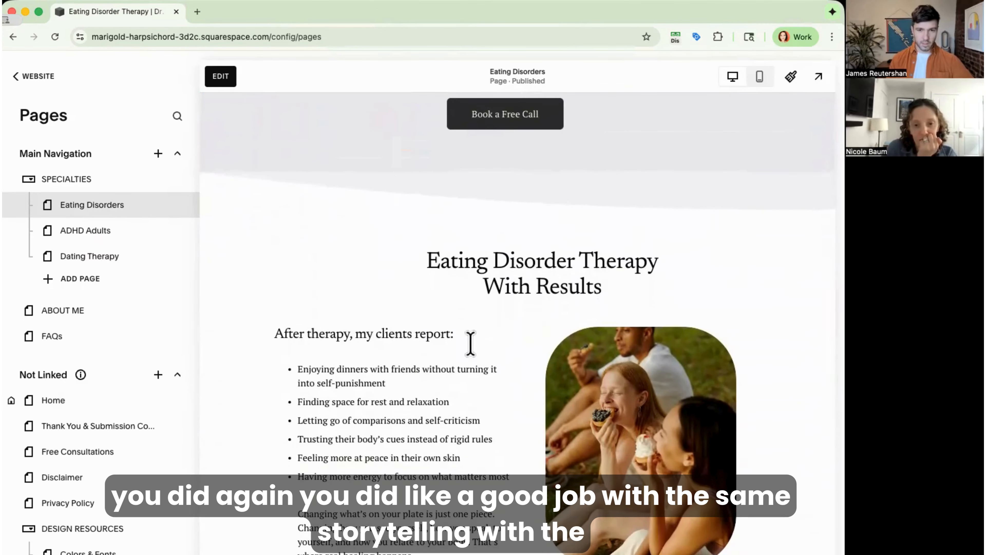
{"action": "scroll", "coordinate": [701, 319], "scroll_direction": "down", "scroll_amount": 10}
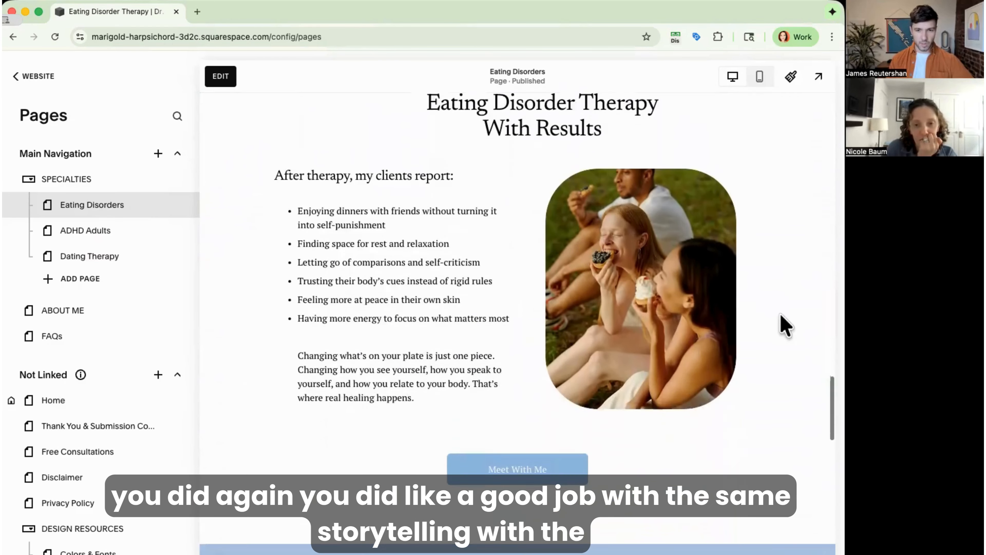
{"action": "scroll", "coordinate": [781, 315], "scroll_direction": "down", "scroll_amount": 7}
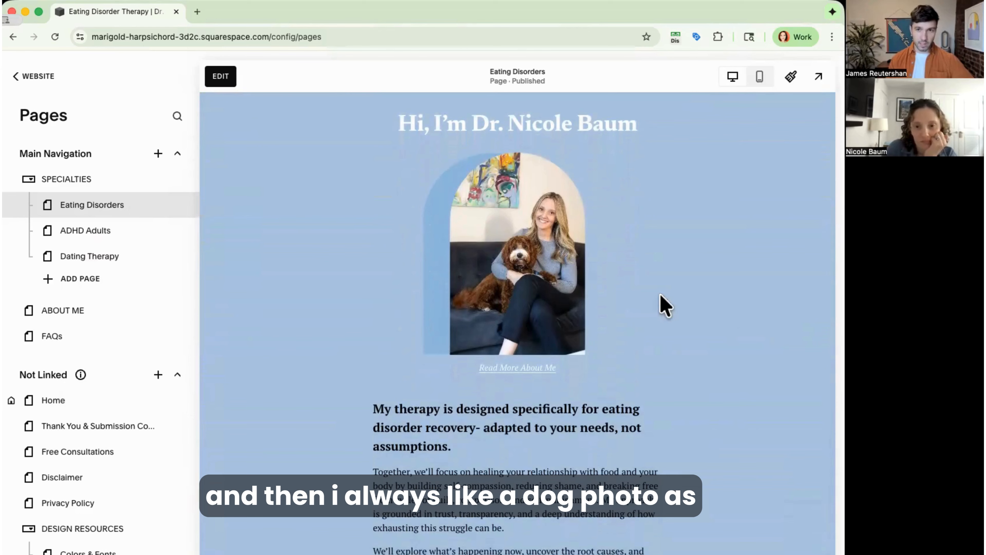
{"action": "scroll", "coordinate": [753, 327], "scroll_direction": "down", "scroll_amount": 2}
{"action": "scroll", "coordinate": [753, 334], "scroll_direction": "down", "scroll_amount": 11}
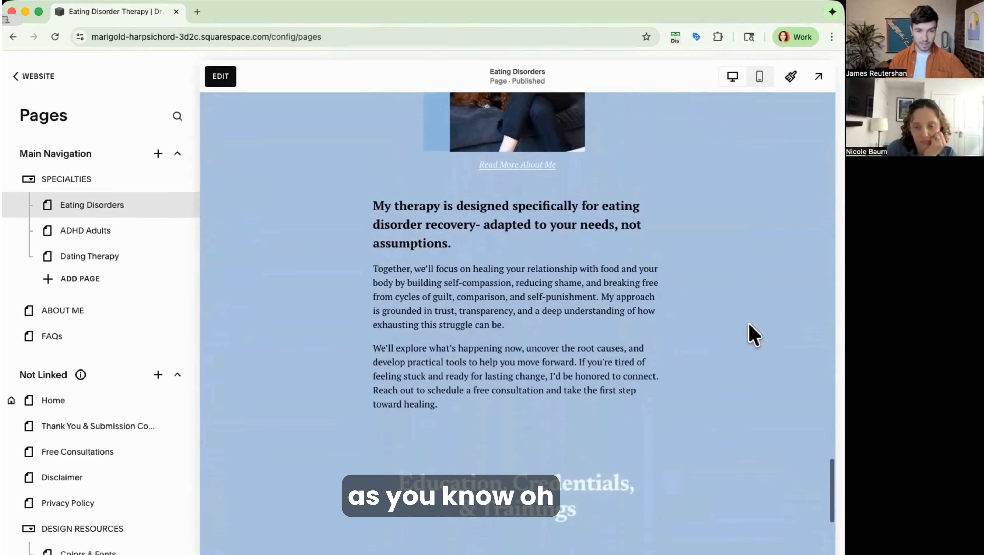
{"action": "scroll", "coordinate": [753, 335], "scroll_direction": "down", "scroll_amount": 4}
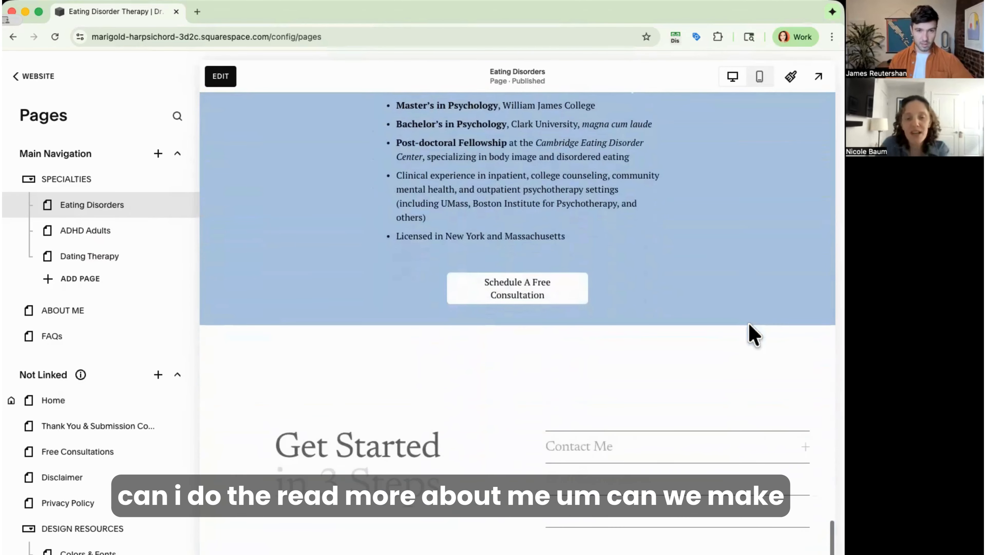
Enlarge the "Read More About Me" link under the dog photo to the Paragraph 1 style, then save the page and exit the editor.
{"action": "scroll", "coordinate": [695, 342], "scroll_direction": "up", "scroll_amount": 7}
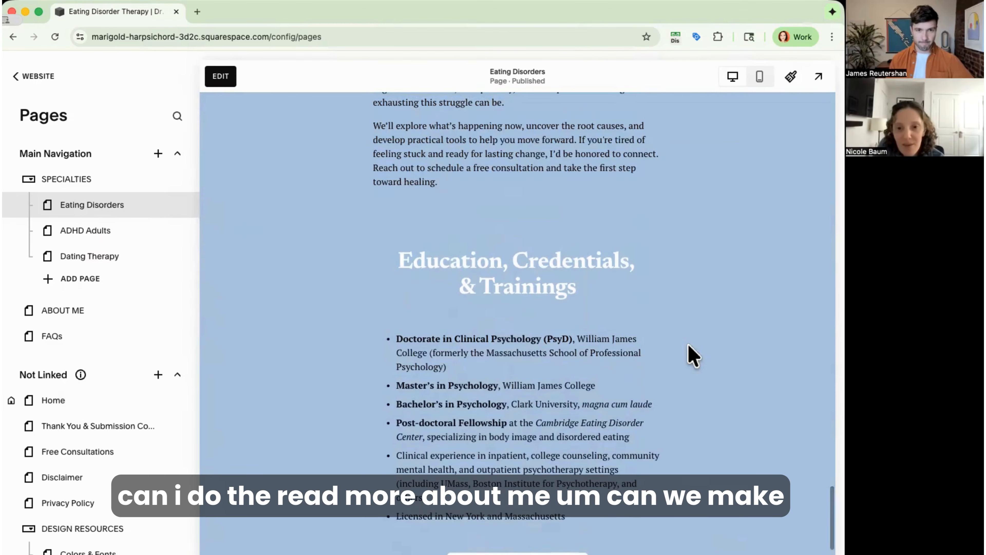
{"action": "scroll", "coordinate": [693, 356], "scroll_direction": "up", "scroll_amount": 10}
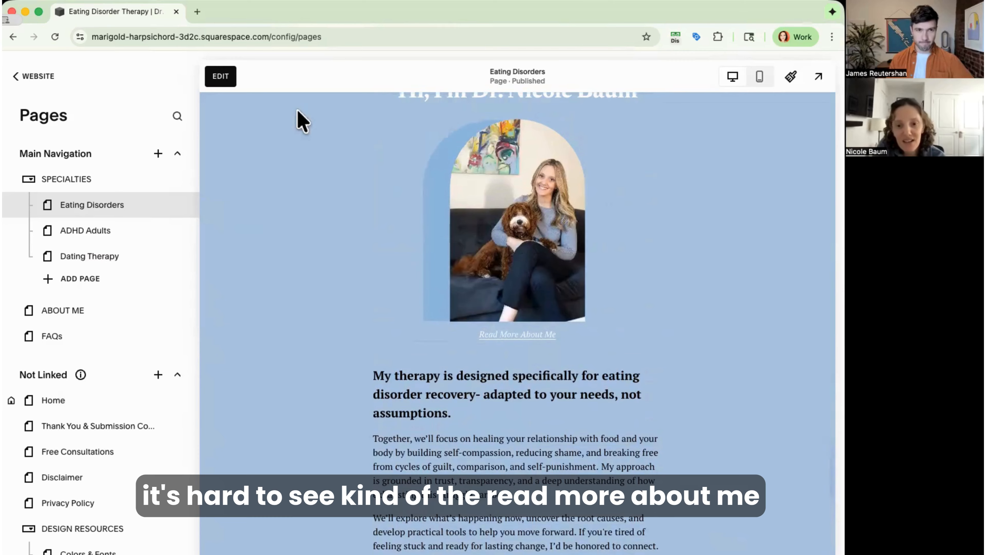
{"action": "left_click", "coordinate": [226, 80]}
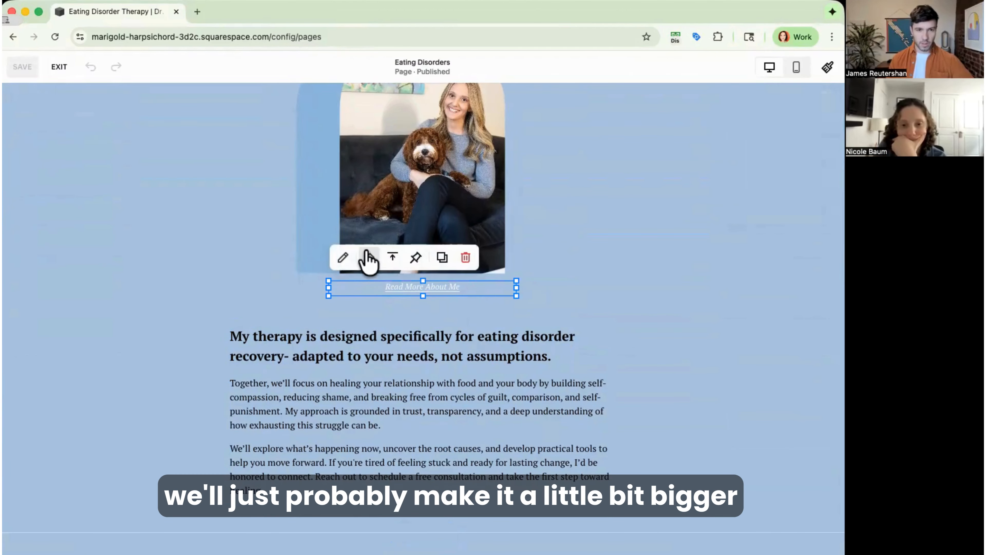
{"action": "left_click", "coordinate": [344, 257]}
{"action": "left_click", "coordinate": [427, 249]}
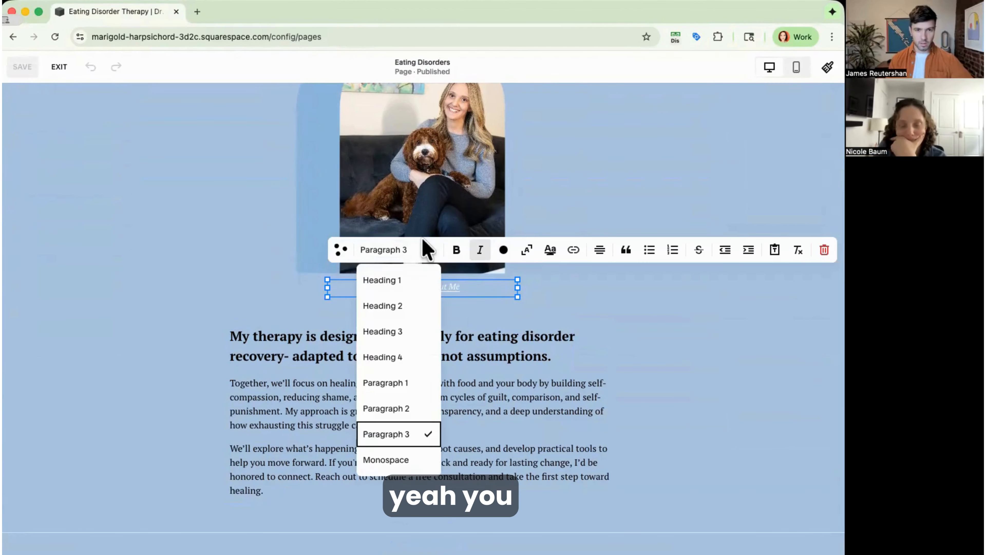
{"action": "left_click", "coordinate": [407, 409]}
{"action": "left_click", "coordinate": [419, 250]}
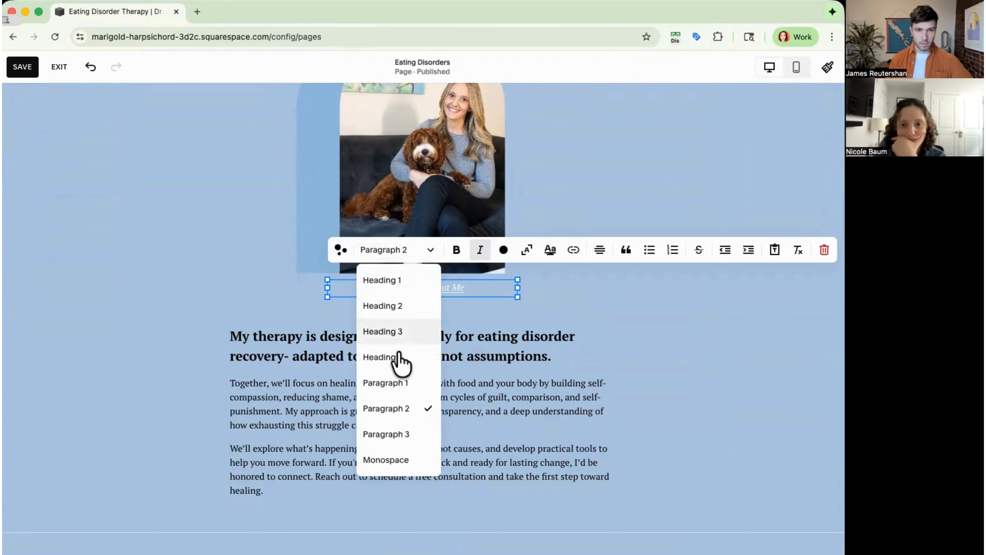
{"action": "left_click", "coordinate": [396, 383]}
{"action": "left_click", "coordinate": [617, 330]}
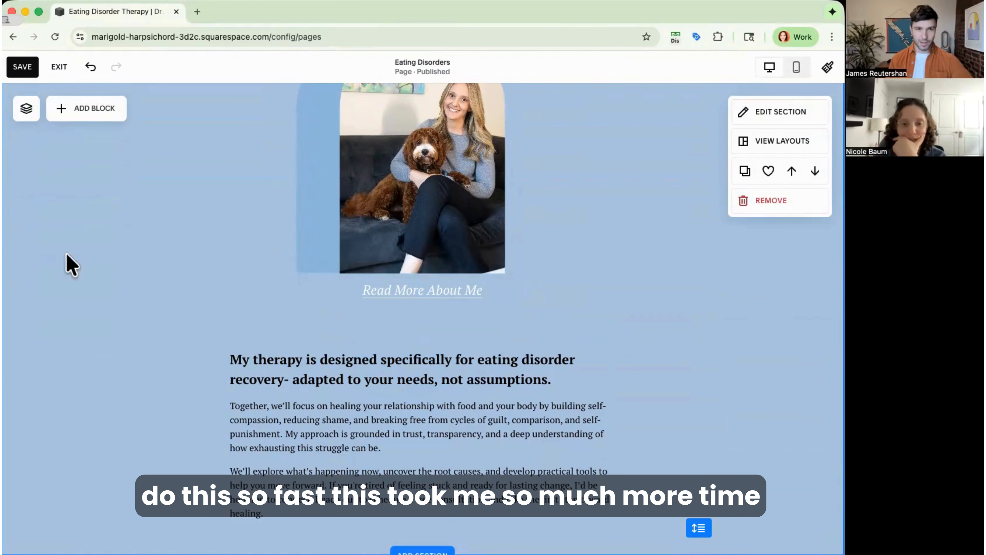
{"action": "left_click", "coordinate": [32, 70]}
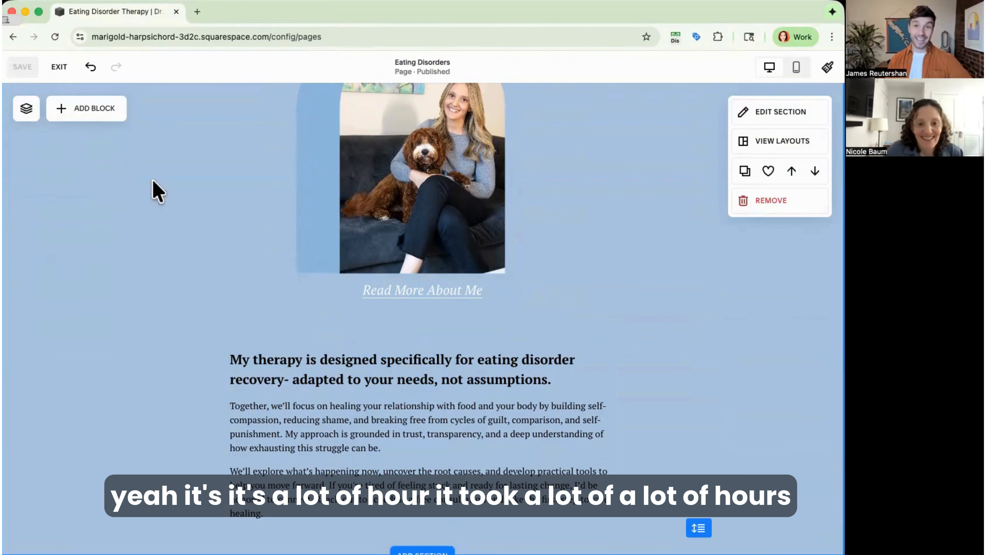
{"action": "left_click", "coordinate": [59, 67]}
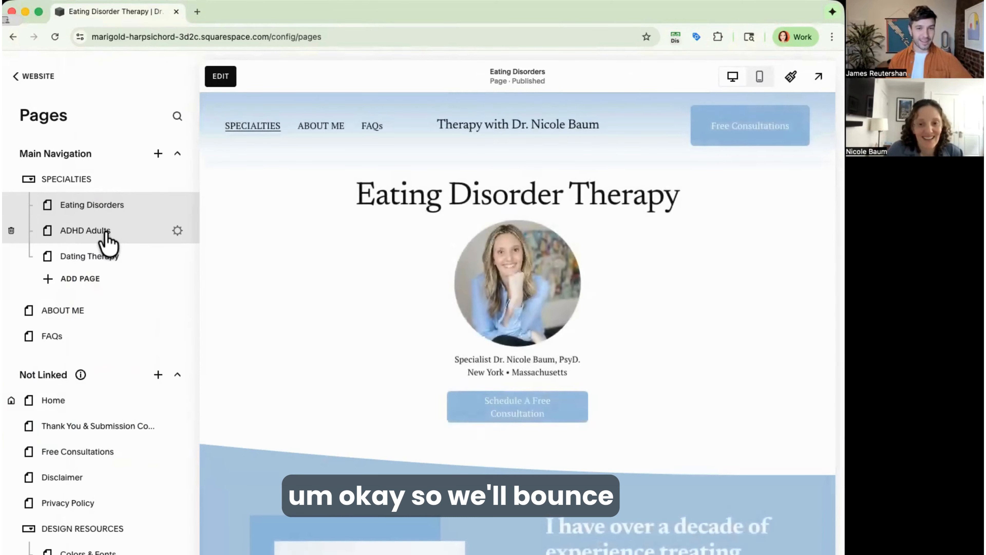
Open the ADHD Adults page and review its hero, introduction with the café photo, and "ADHD Clients Come To Me When" sections.
{"action": "left_click", "coordinate": [125, 236]}
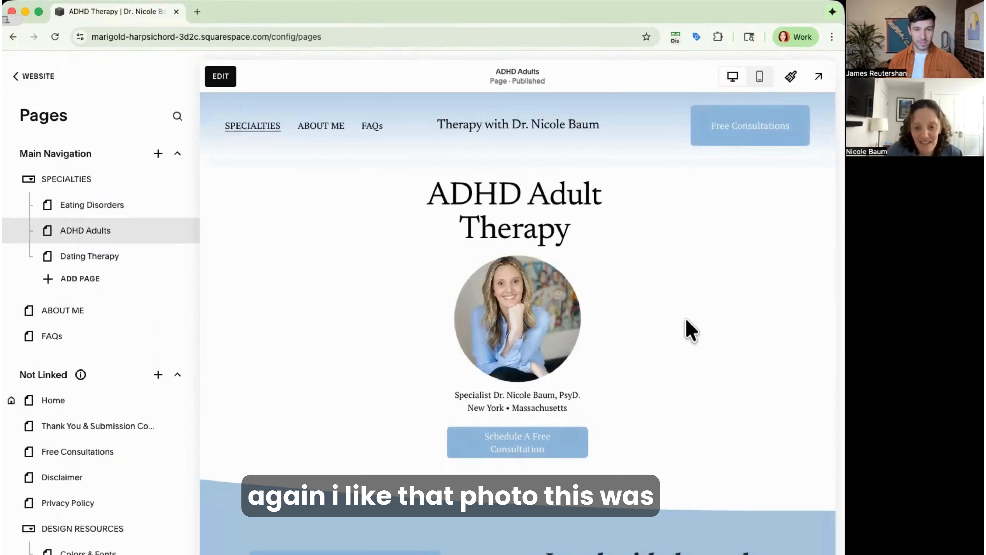
{"action": "scroll", "coordinate": [688, 330], "scroll_direction": "down", "scroll_amount": 5}
{"action": "scroll", "coordinate": [584, 326], "scroll_direction": "down", "scroll_amount": 3}
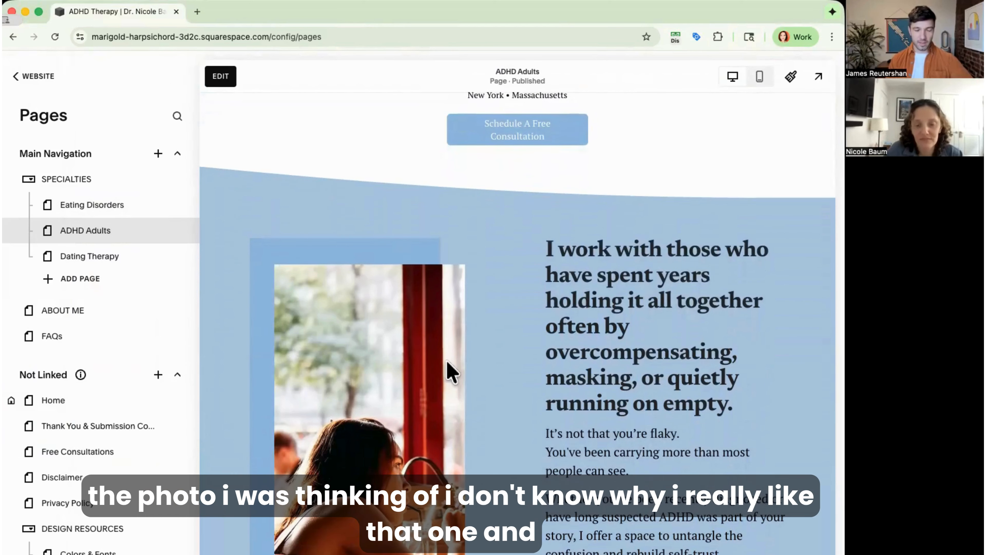
{"action": "scroll", "coordinate": [446, 362], "scroll_direction": "down", "scroll_amount": 3}
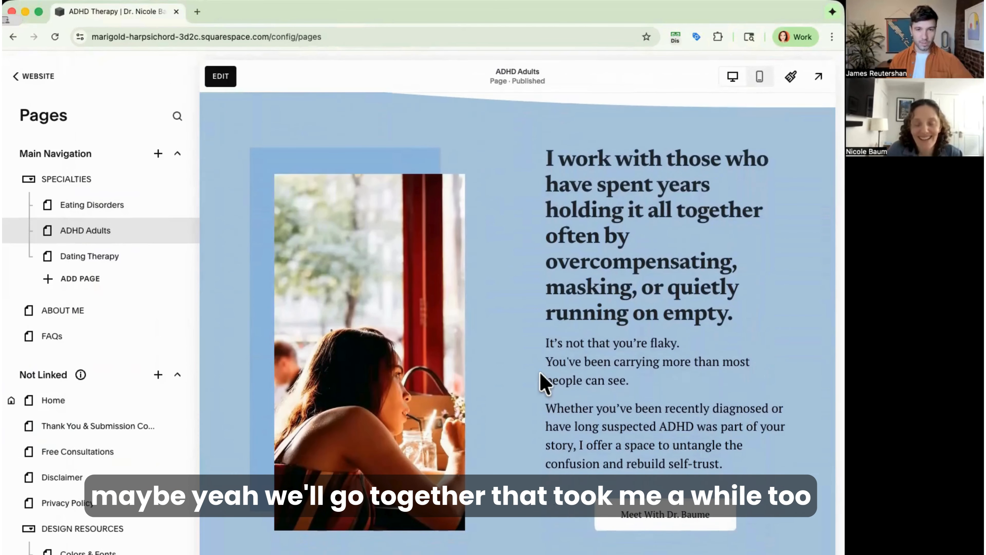
{"action": "scroll", "coordinate": [540, 373], "scroll_direction": "down", "scroll_amount": 6}
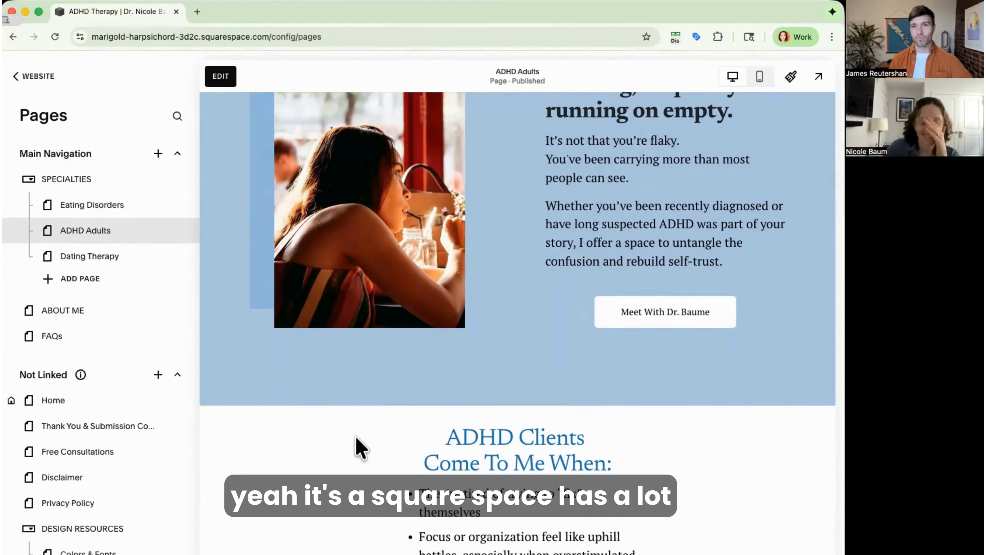
{"action": "scroll", "coordinate": [361, 448], "scroll_direction": "down", "scroll_amount": 3}
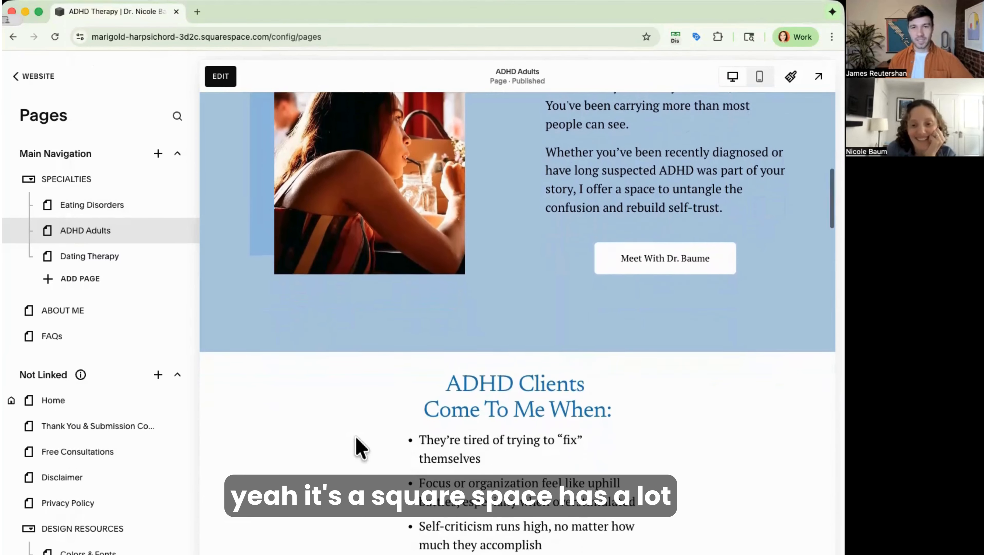
{"action": "scroll", "coordinate": [361, 449], "scroll_direction": "down", "scroll_amount": 2}
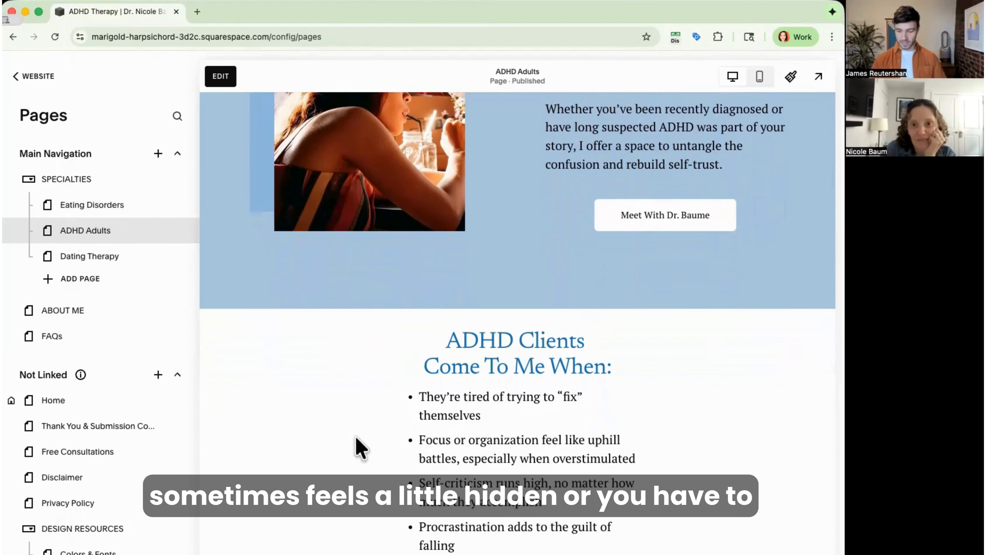
{"action": "scroll", "coordinate": [361, 449], "scroll_direction": "down", "scroll_amount": 8}
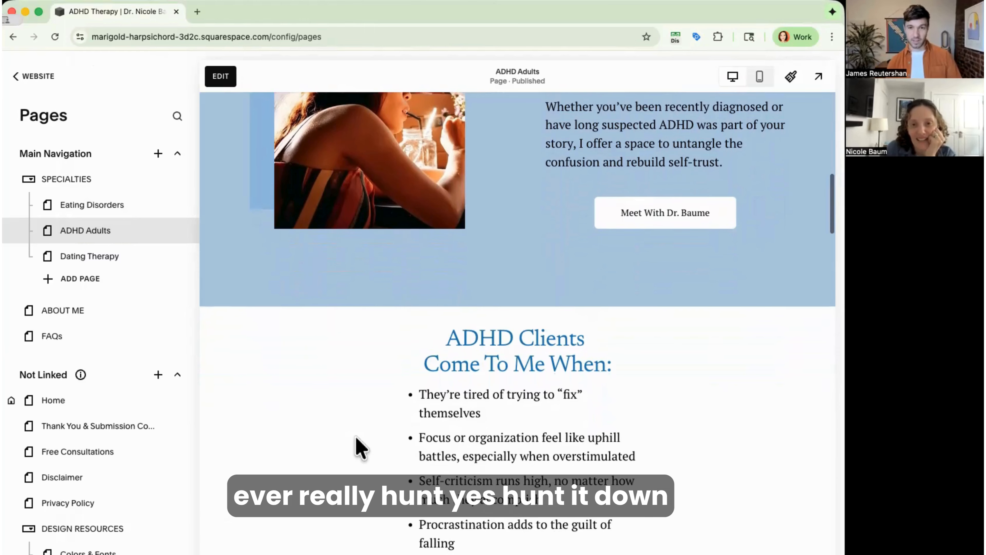
Review the rest of the ADHD Adults page from "My Therapy Helps You Work With Your Brain" through techniques and results to the therapist bio.
{"action": "scroll", "coordinate": [361, 448], "scroll_direction": "down", "scroll_amount": 15}
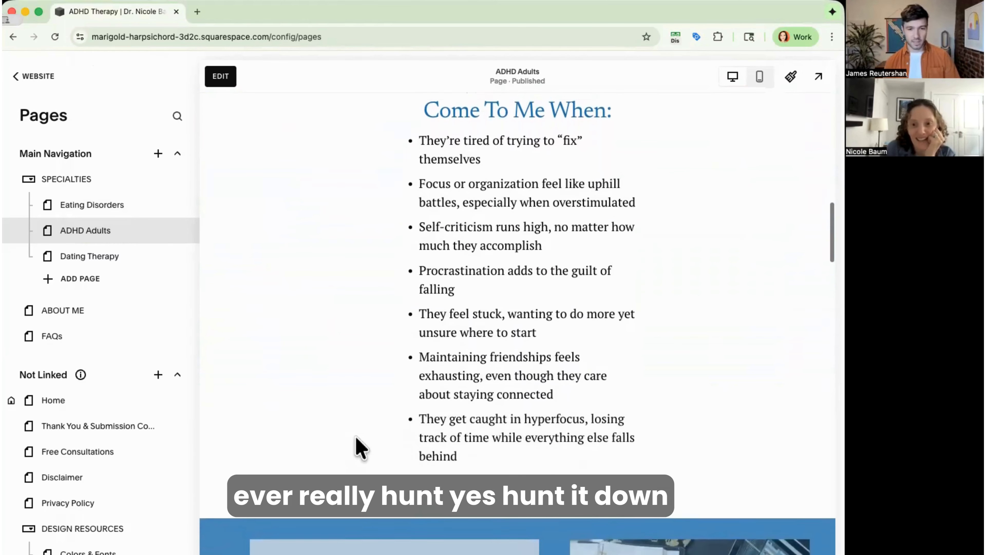
{"action": "scroll", "coordinate": [556, 319], "scroll_direction": "down", "scroll_amount": 15}
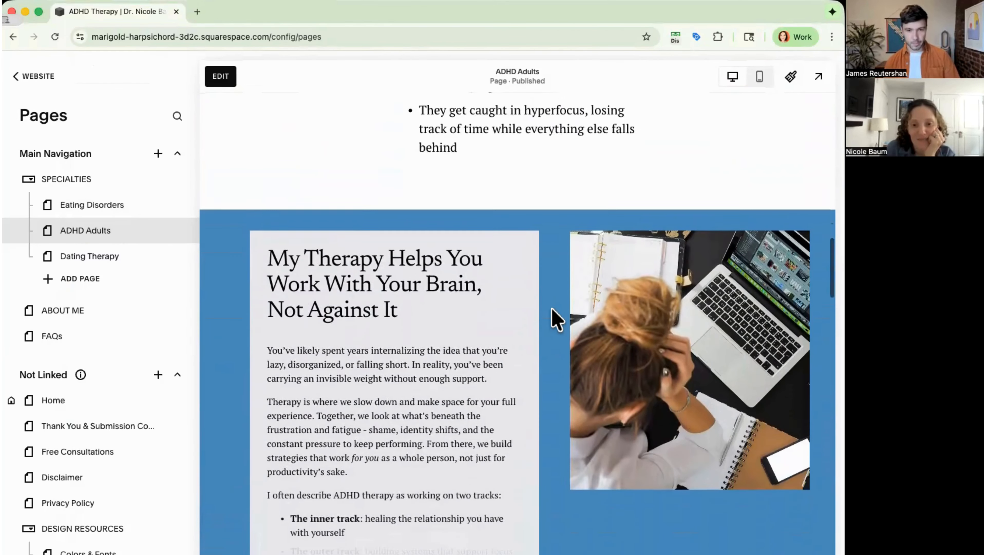
{"action": "scroll", "coordinate": [543, 396], "scroll_direction": "down", "scroll_amount": 7}
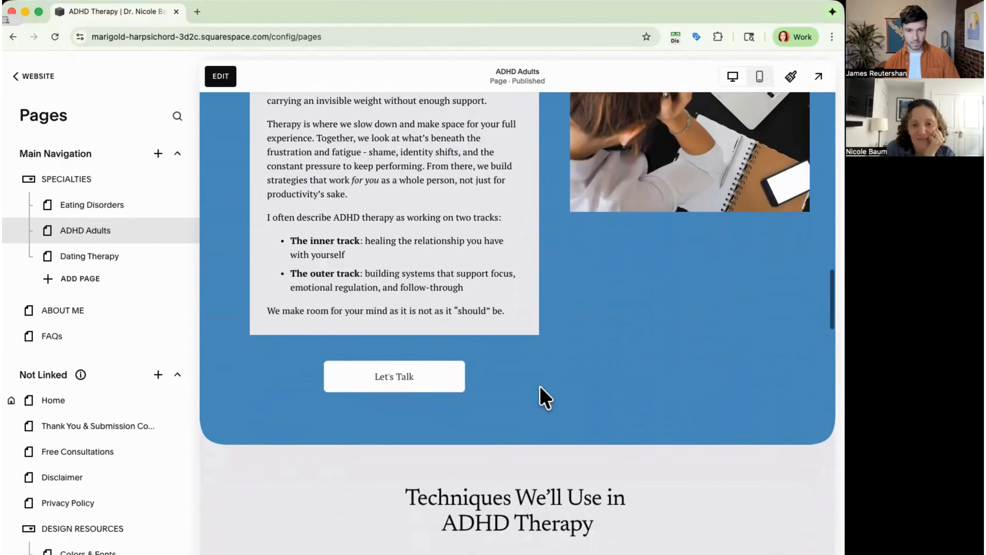
{"action": "scroll", "coordinate": [483, 423], "scroll_direction": "down", "scroll_amount": 8}
{"action": "scroll", "coordinate": [483, 423], "scroll_direction": "down", "scroll_amount": 8}
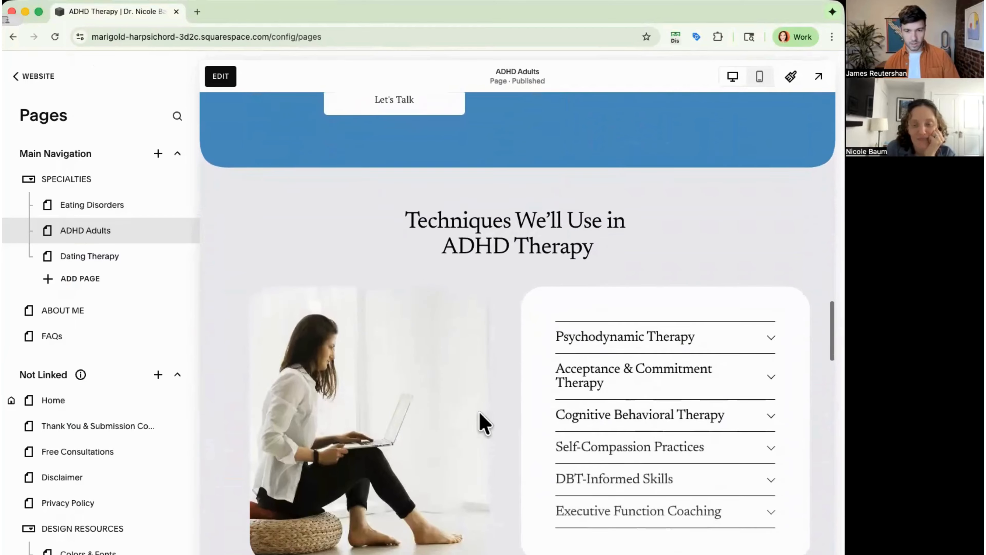
{"action": "scroll", "coordinate": [501, 446], "scroll_direction": "down", "scroll_amount": 18}
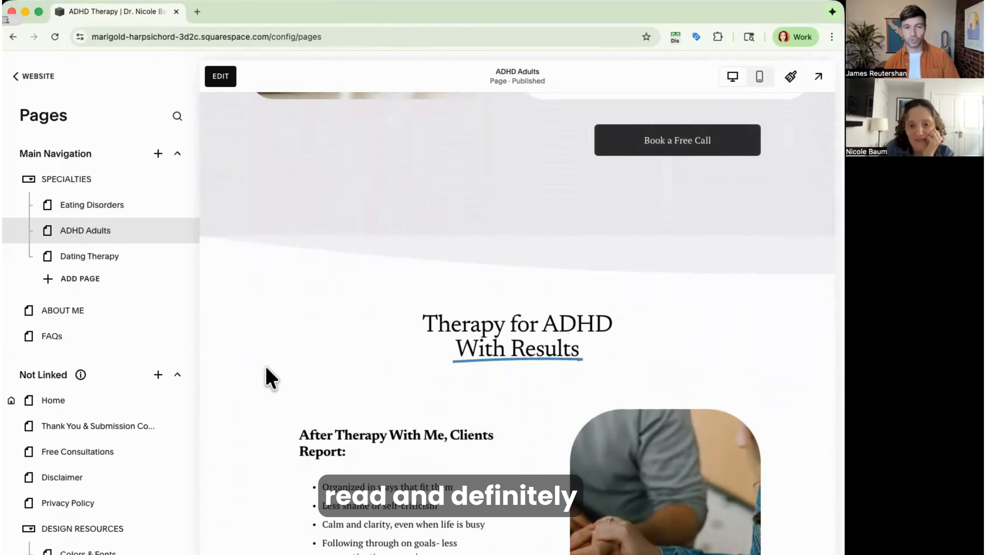
{"action": "scroll", "coordinate": [267, 368], "scroll_direction": "down", "scroll_amount": 10}
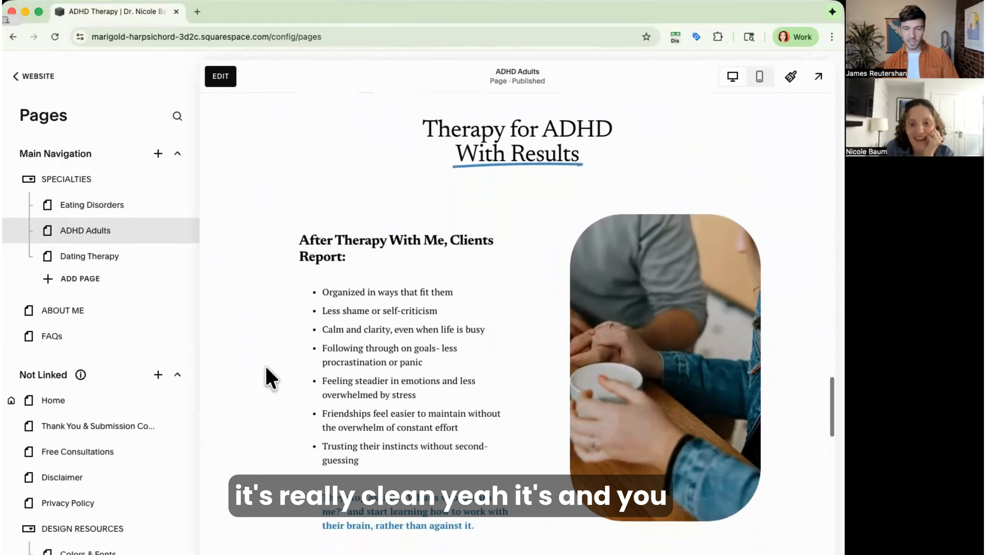
{"action": "scroll", "coordinate": [269, 377], "scroll_direction": "down", "scroll_amount": 6}
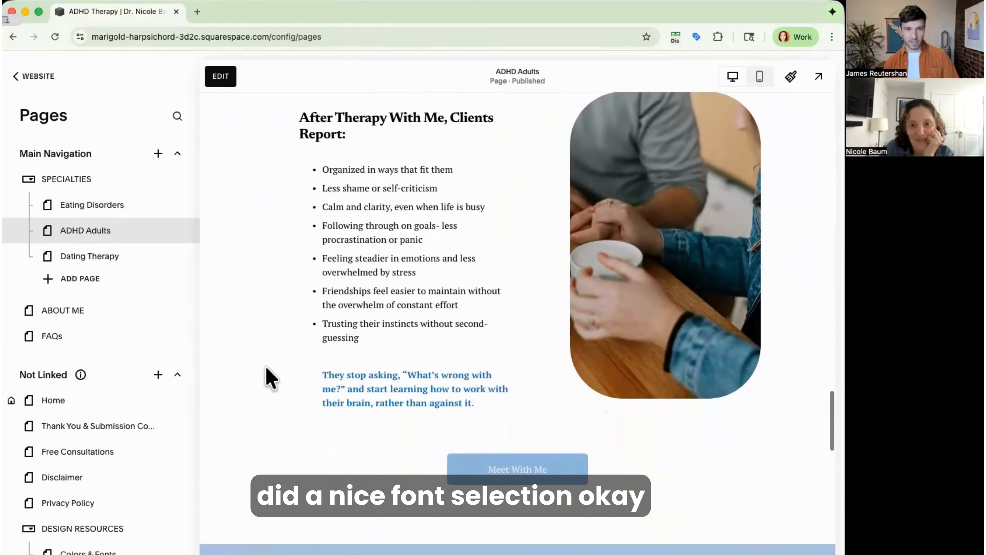
{"action": "scroll", "coordinate": [270, 378], "scroll_direction": "down", "scroll_amount": 19}
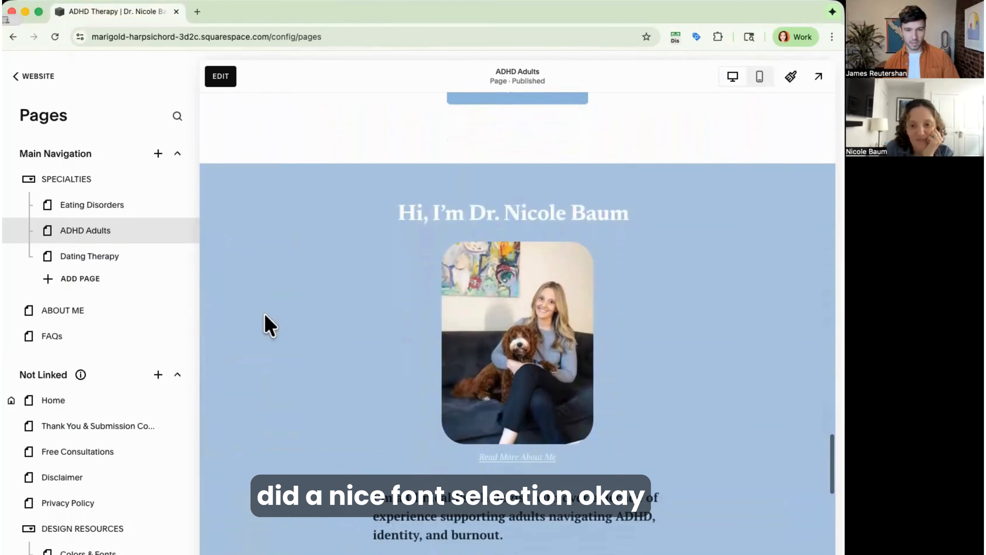
Enlarge the ADHD Adults page's "Read More About Me" link under the dog photo to the Paragraph 1 style, and exit the editor.
{"action": "left_click", "coordinate": [220, 76]}
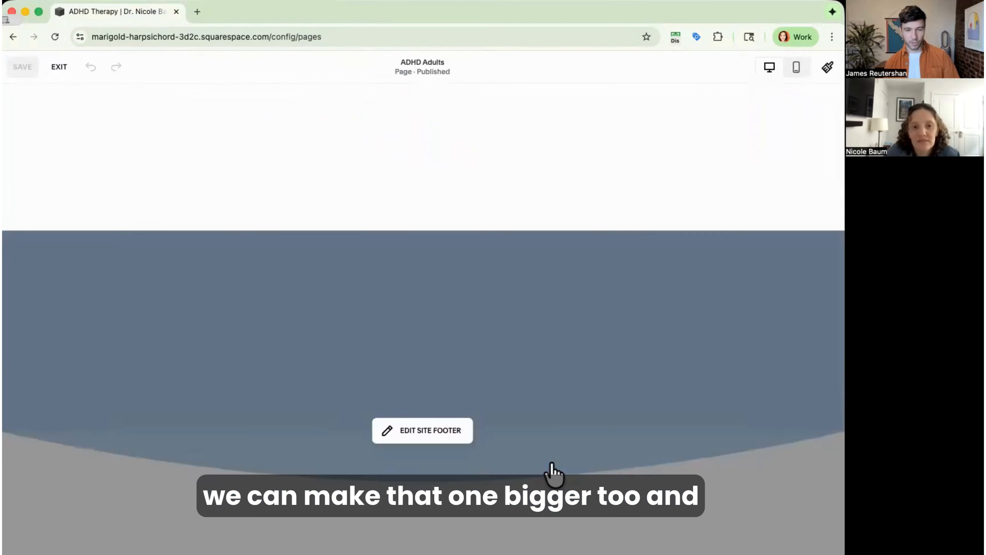
{"action": "scroll", "coordinate": [524, 455], "scroll_direction": "down", "scroll_amount": 13}
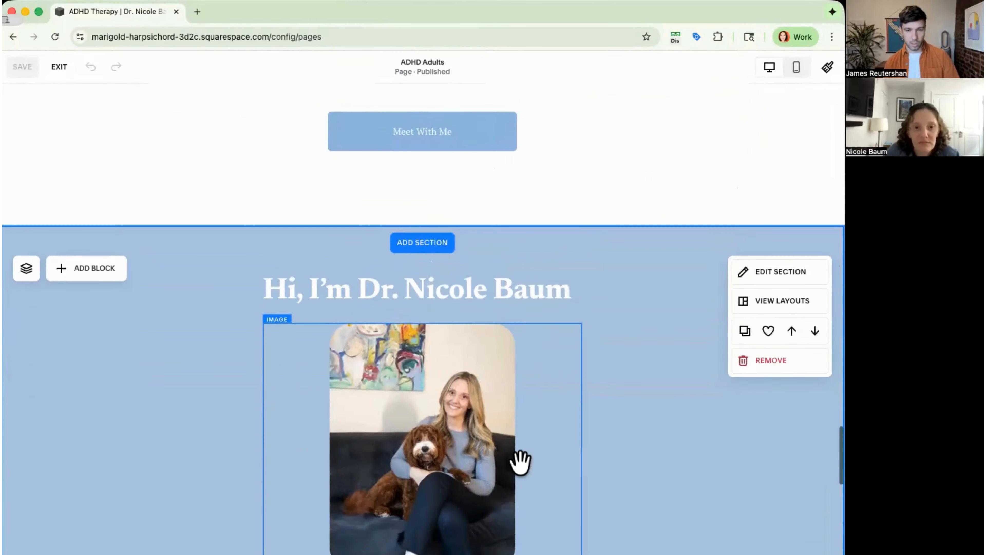
{"action": "left_click", "coordinate": [471, 492]}
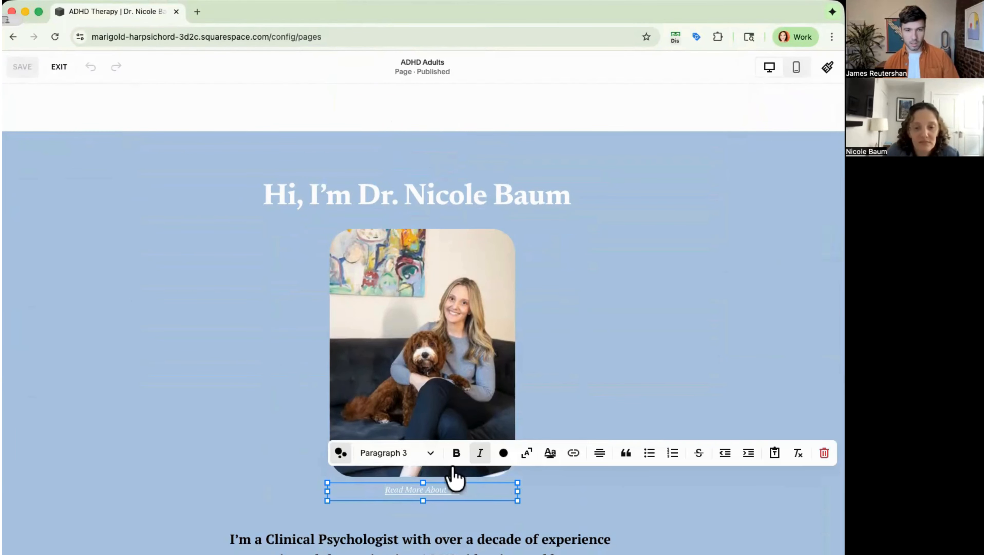
{"action": "left_click", "coordinate": [395, 454]}
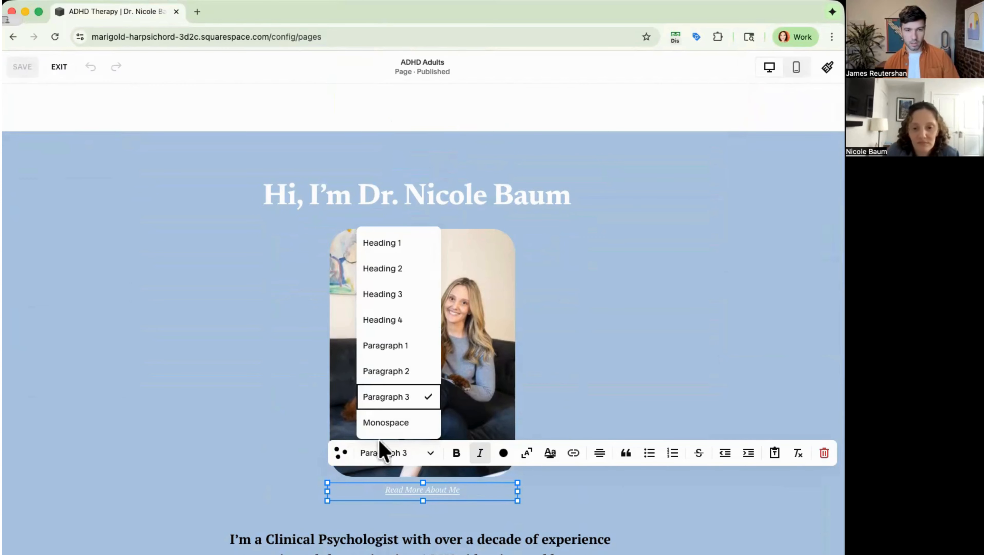
{"action": "left_click", "coordinate": [397, 348]}
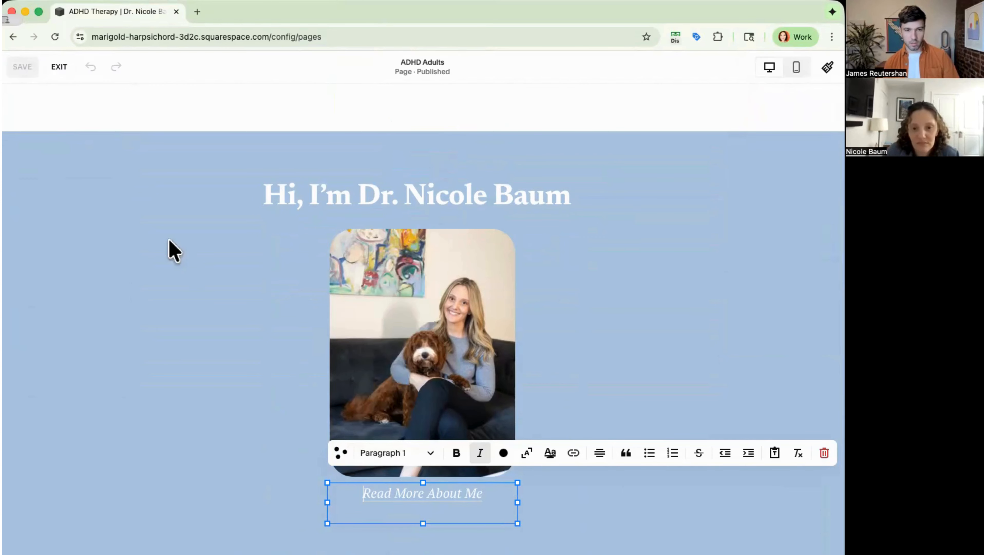
{"action": "left_click", "coordinate": [61, 72]}
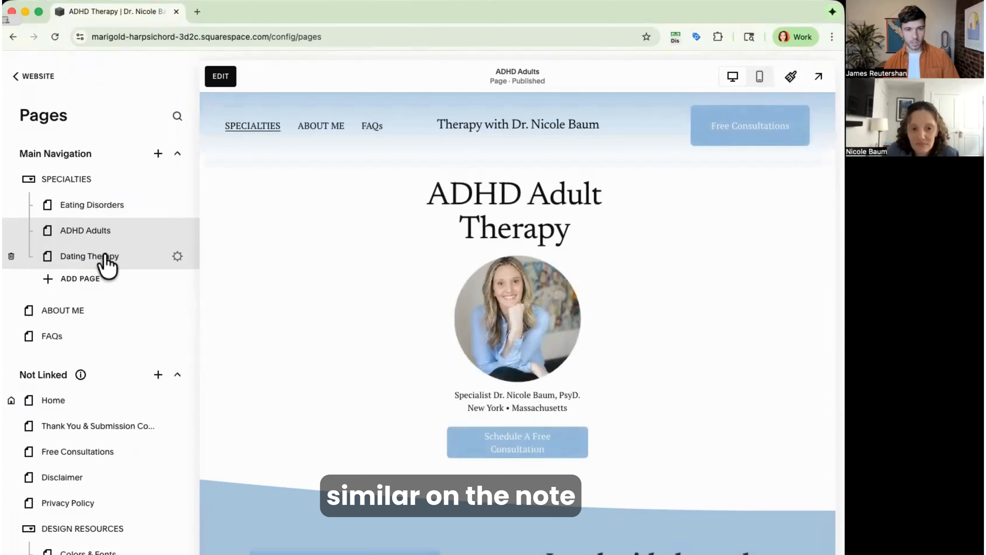
Open the Dating Therapy page for editing and review its hero section in the desktop layout.
{"action": "left_click", "coordinate": [105, 256]}
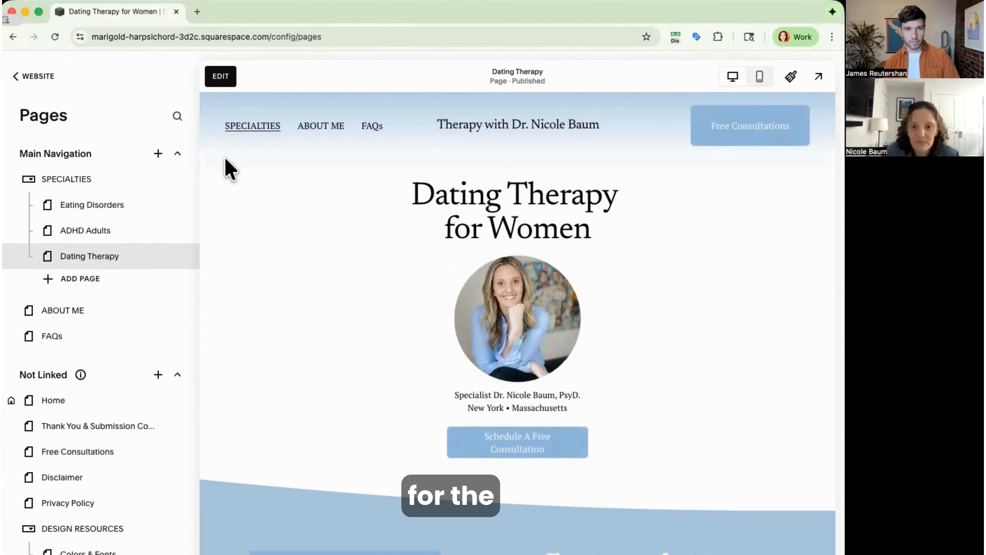
{"action": "left_click", "coordinate": [222, 76]}
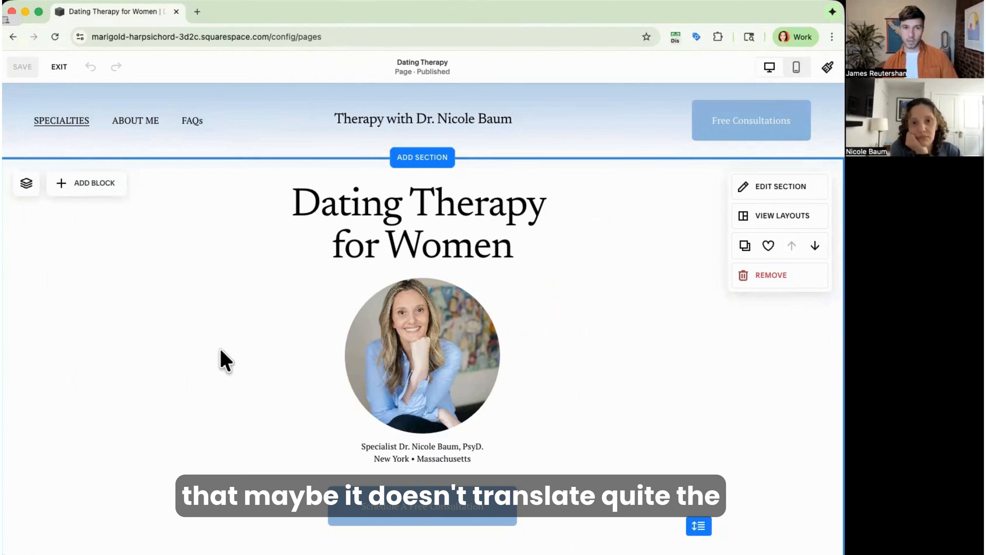
{"action": "scroll", "coordinate": [231, 316], "scroll_direction": "down", "scroll_amount": 1}
{"action": "scroll", "coordinate": [235, 322], "scroll_direction": "down", "scroll_amount": 2}
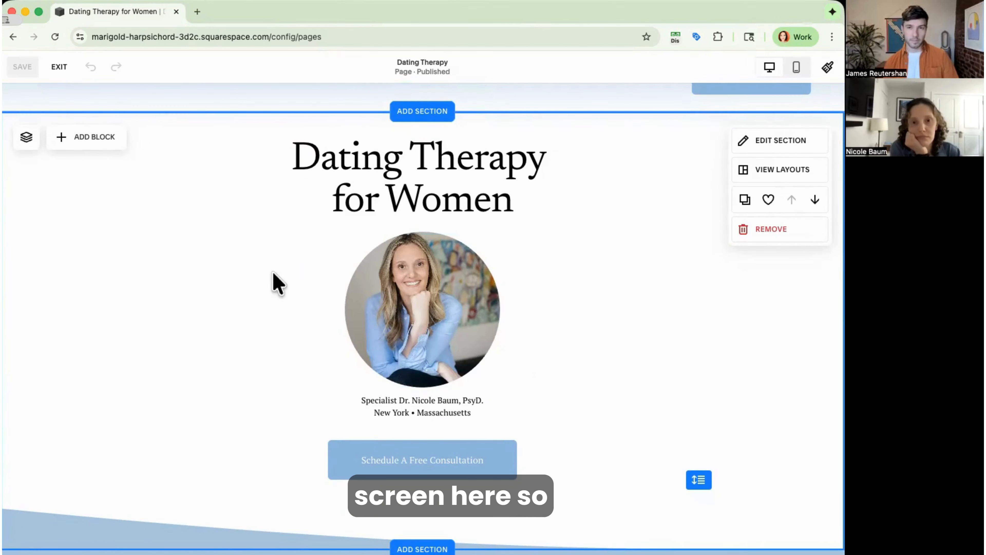
{"action": "scroll", "coordinate": [274, 278], "scroll_direction": "down", "scroll_amount": 5}
{"action": "scroll", "coordinate": [275, 272], "scroll_direction": "down", "scroll_amount": 1}
{"action": "scroll", "coordinate": [271, 340], "scroll_direction": "down", "scroll_amount": 3}
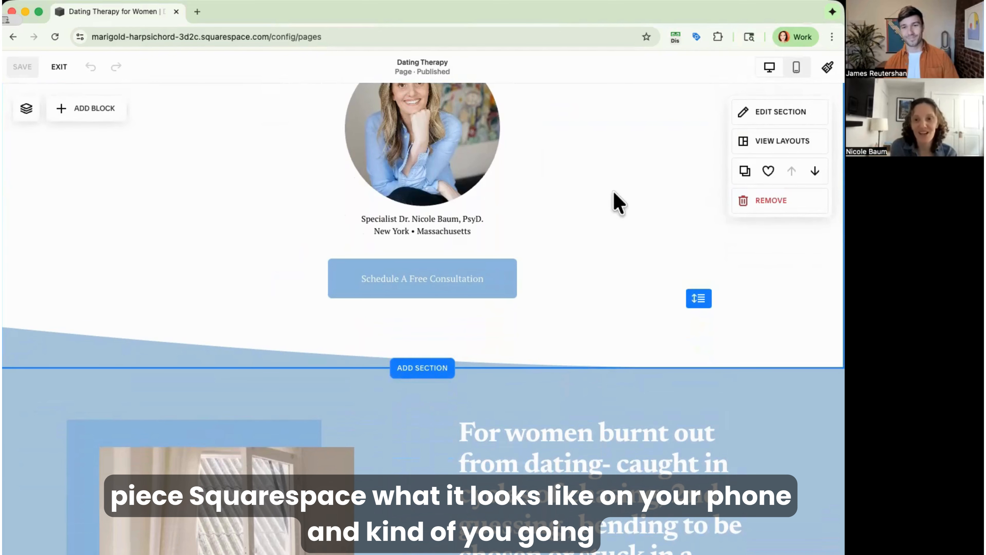
{"action": "scroll", "coordinate": [617, 216], "scroll_direction": "up", "scroll_amount": 2}
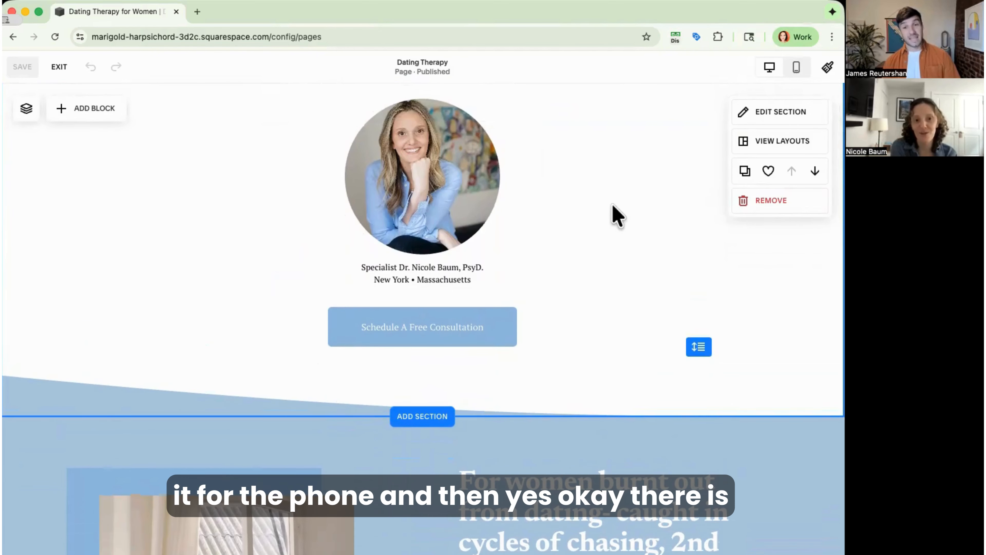
{"action": "scroll", "coordinate": [607, 198], "scroll_direction": "up", "scroll_amount": 5}
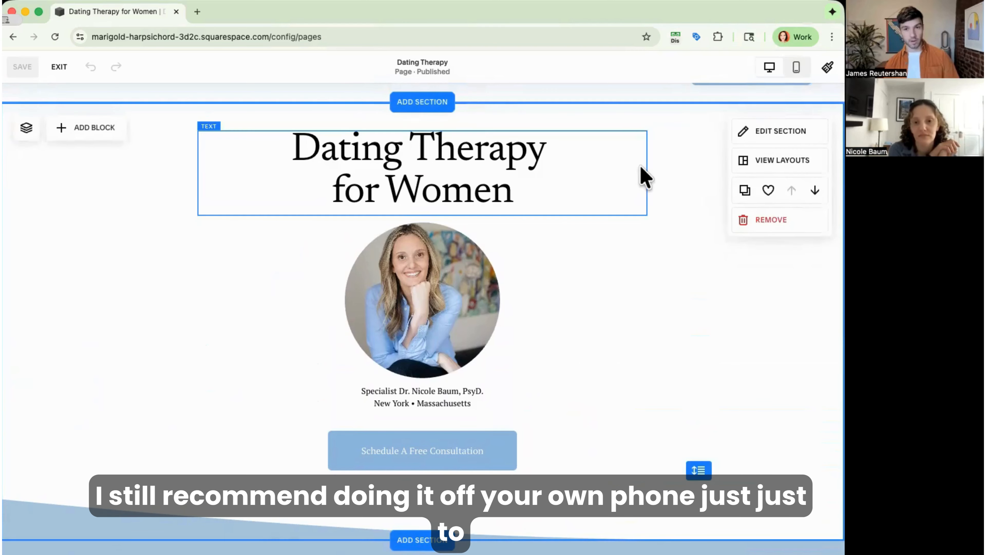
Switch the Dating Therapy page to the mobile layout and review it from the hero through "Dating Therapy to Help You Choose Yourself First".
{"action": "left_click", "coordinate": [793, 77]}
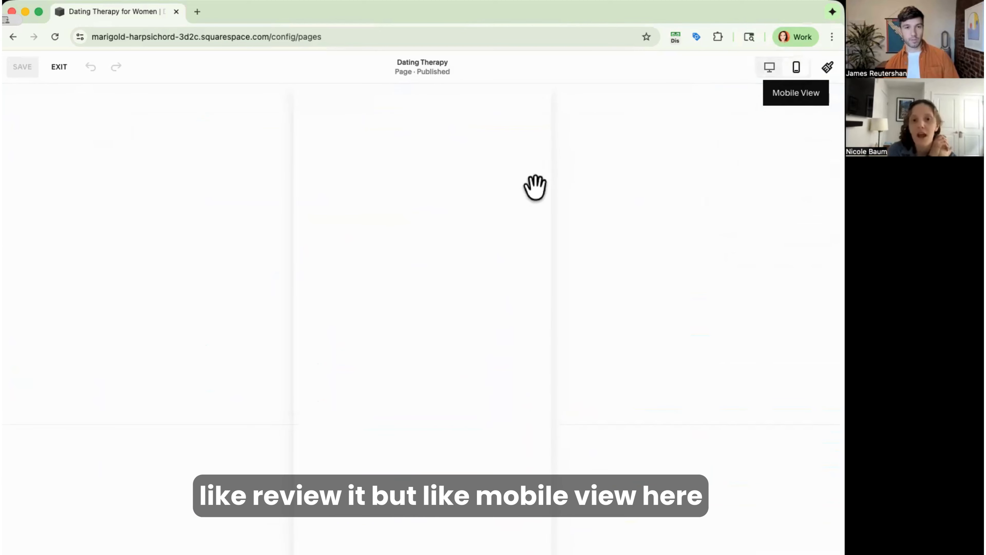
{"action": "scroll", "coordinate": [442, 217], "scroll_direction": "up", "scroll_amount": 2}
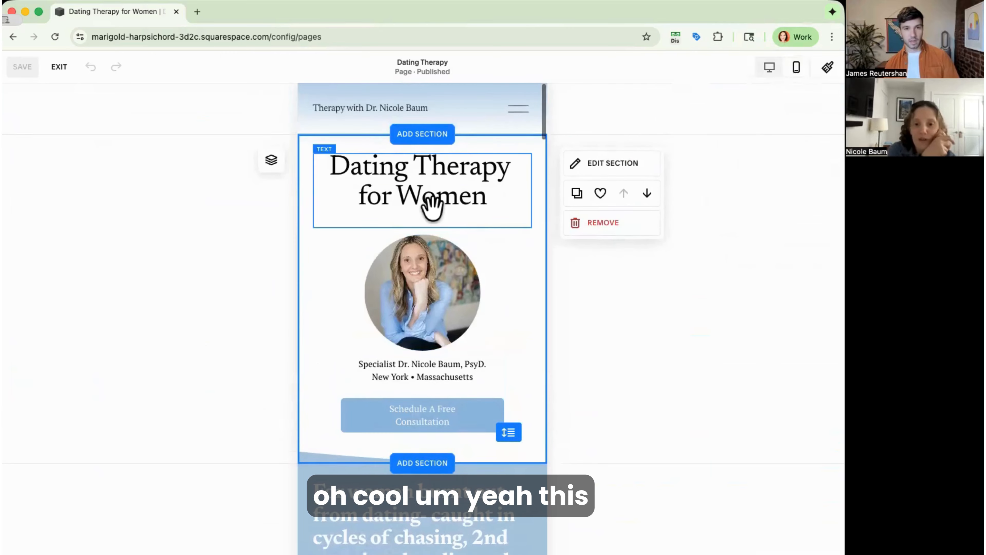
{"action": "scroll", "coordinate": [429, 204], "scroll_direction": "down", "scroll_amount": 5}
{"action": "scroll", "coordinate": [432, 208], "scroll_direction": "down", "scroll_amount": 7}
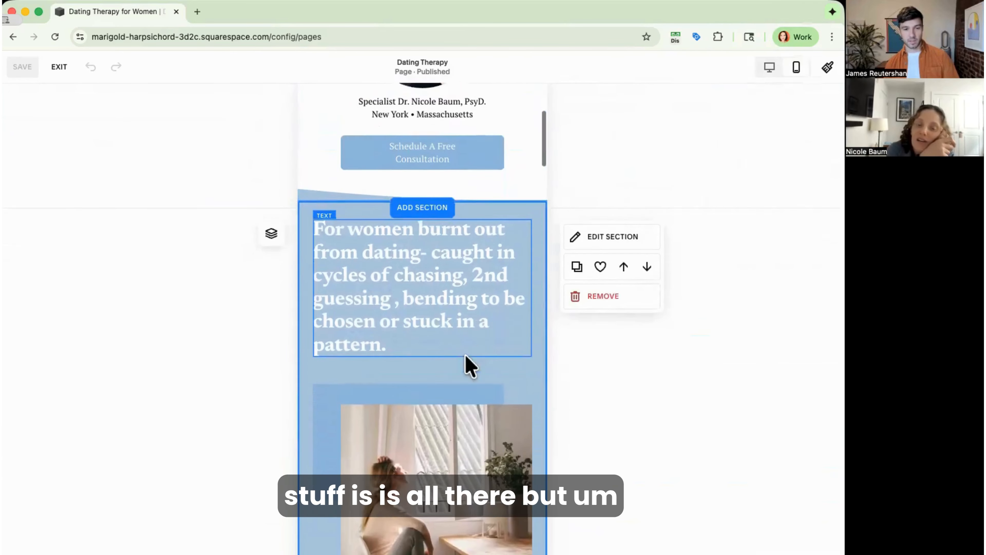
{"action": "scroll", "coordinate": [448, 406], "scroll_direction": "down", "scroll_amount": 7}
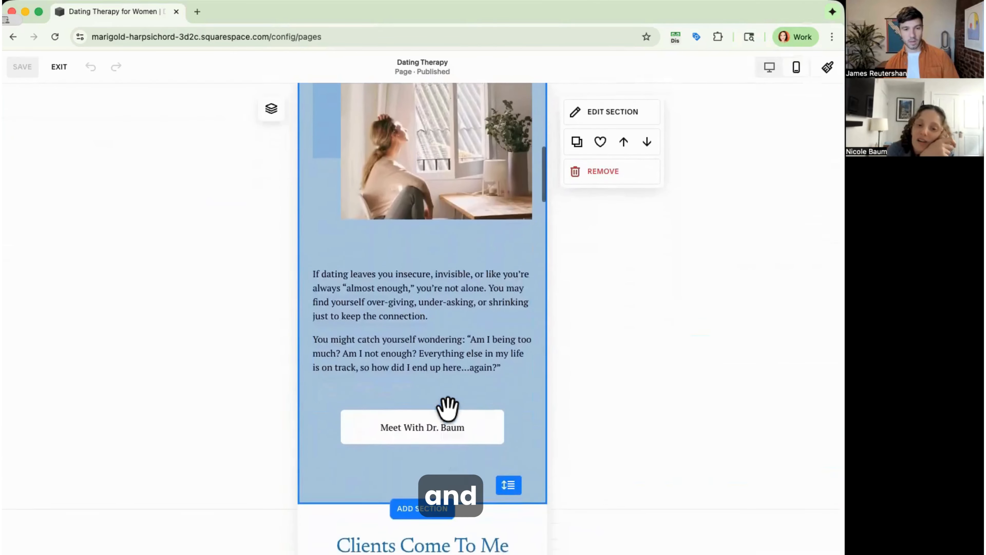
{"action": "scroll", "coordinate": [448, 408], "scroll_direction": "down", "scroll_amount": 7}
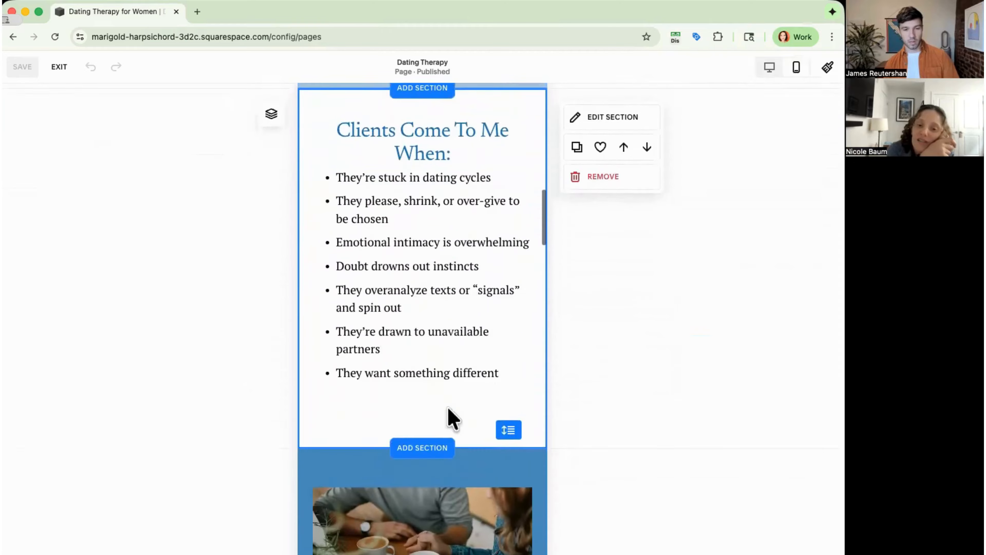
{"action": "scroll", "coordinate": [447, 408], "scroll_direction": "down", "scroll_amount": 7}
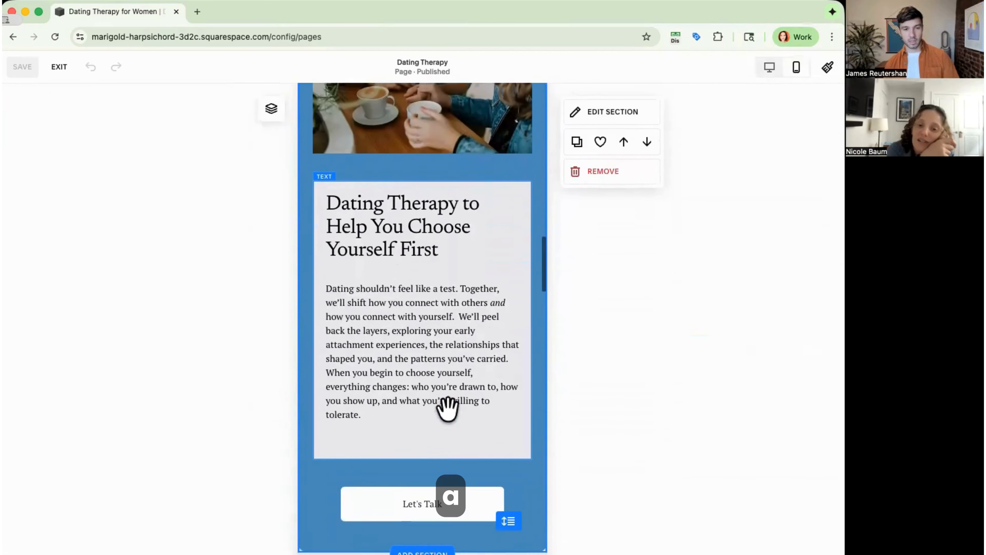
{"action": "scroll", "coordinate": [447, 408], "scroll_direction": "down", "scroll_amount": 7}
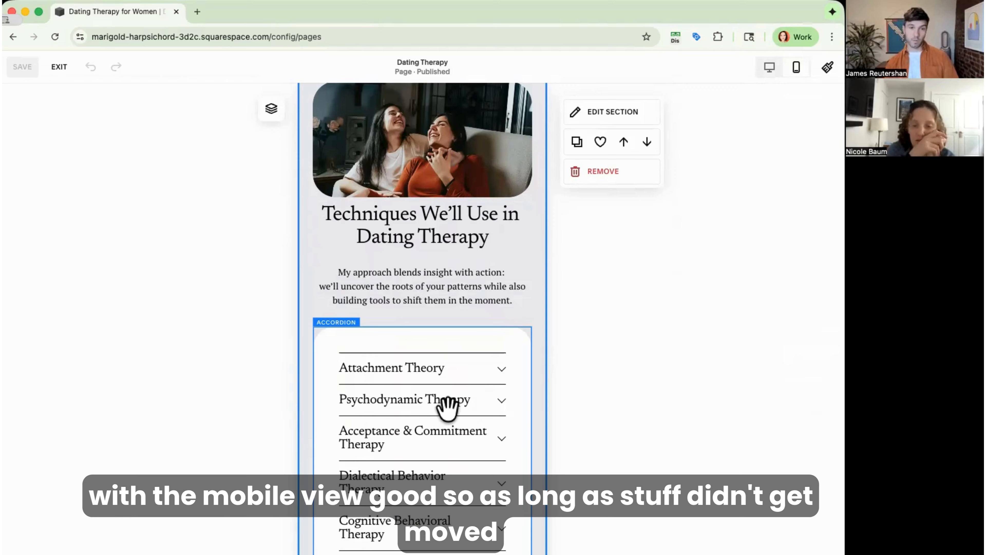
Review the mobile techniques accordion and the "Therapy for Dating With Results" section for gaps or misplaced elements.
{"action": "scroll", "coordinate": [448, 408], "scroll_direction": "down", "scroll_amount": 3}
{"action": "scroll", "coordinate": [448, 408], "scroll_direction": "down", "scroll_amount": 10}
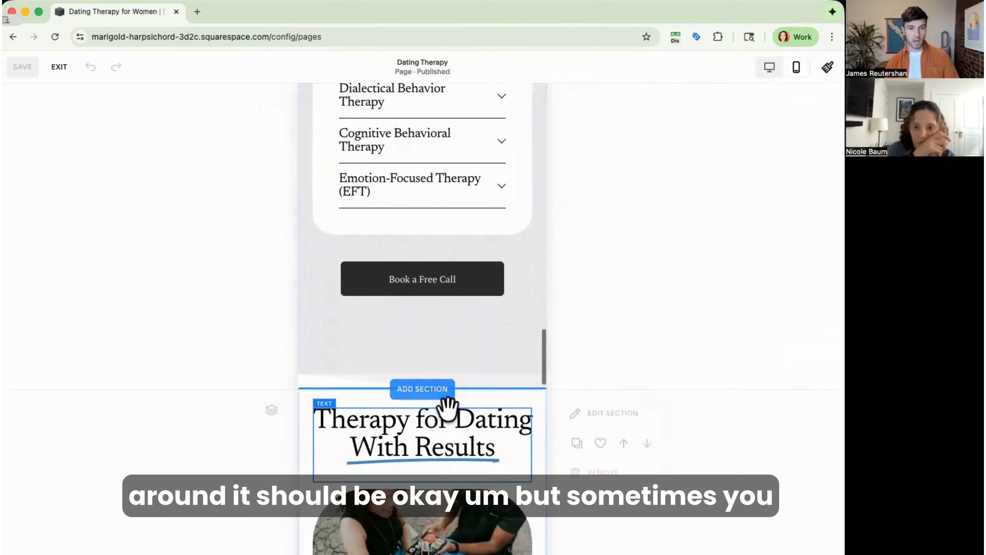
{"action": "scroll", "coordinate": [447, 408], "scroll_direction": "down", "scroll_amount": 5}
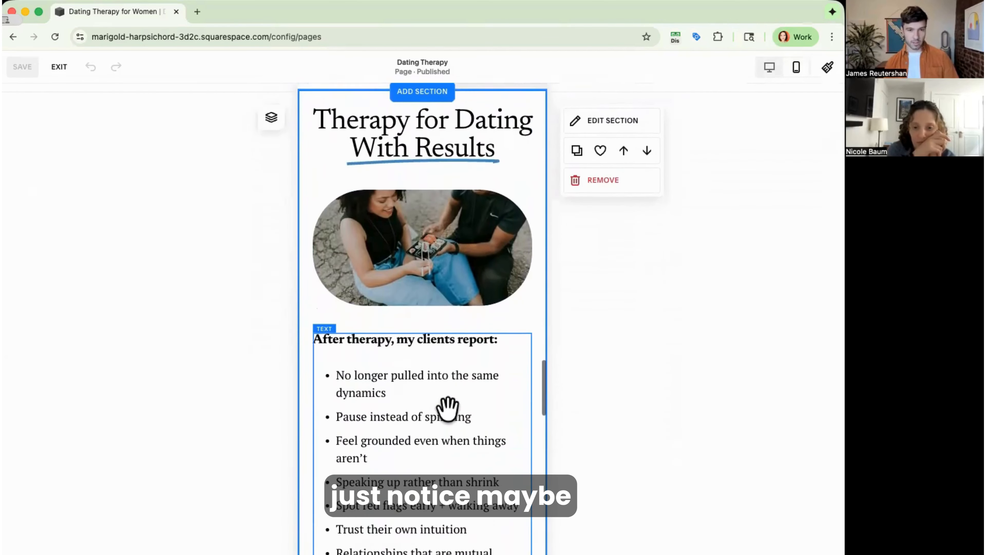
{"action": "scroll", "coordinate": [447, 408], "scroll_direction": "down", "scroll_amount": 5}
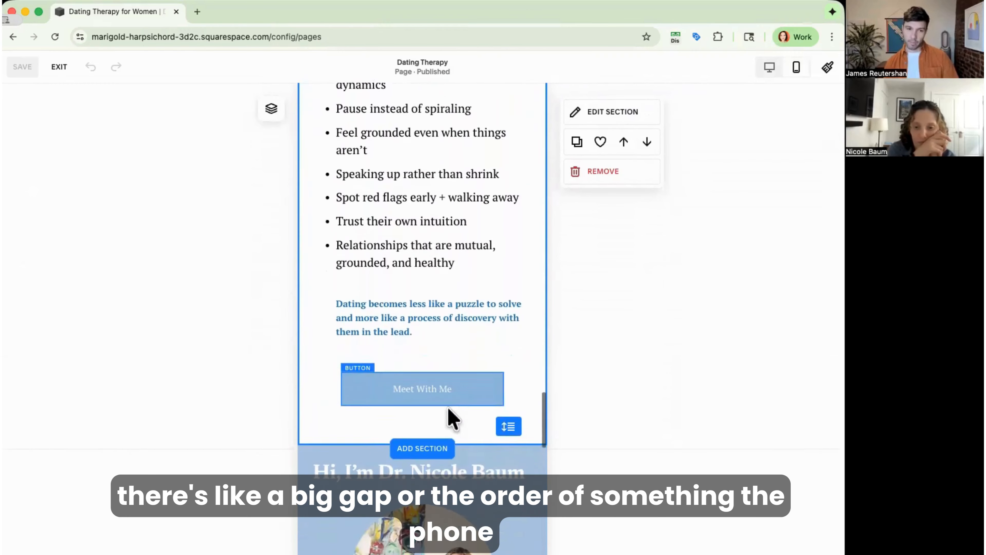
{"action": "scroll", "coordinate": [470, 412], "scroll_direction": "down", "scroll_amount": 4}
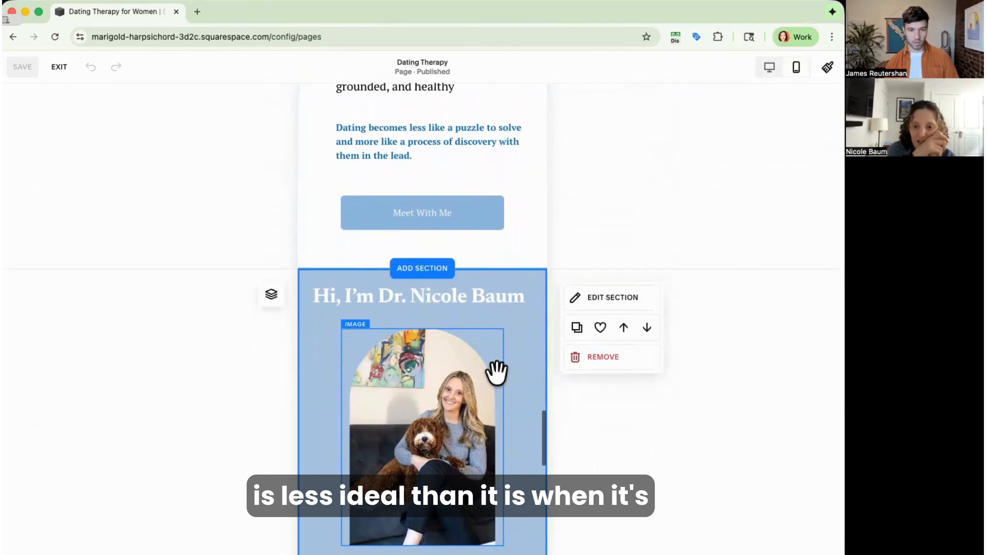
Enlarge the "Read More About Me" link under the dog photo to the Paragraph 1 style on the Dating Therapy page.
{"action": "scroll", "coordinate": [521, 383], "scroll_direction": "down", "scroll_amount": 3}
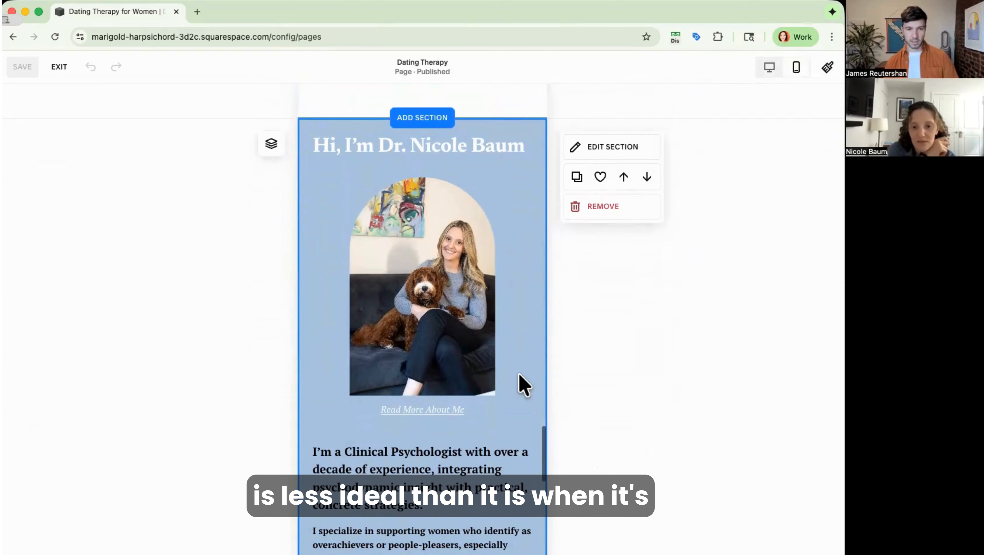
{"action": "left_click", "coordinate": [483, 421]}
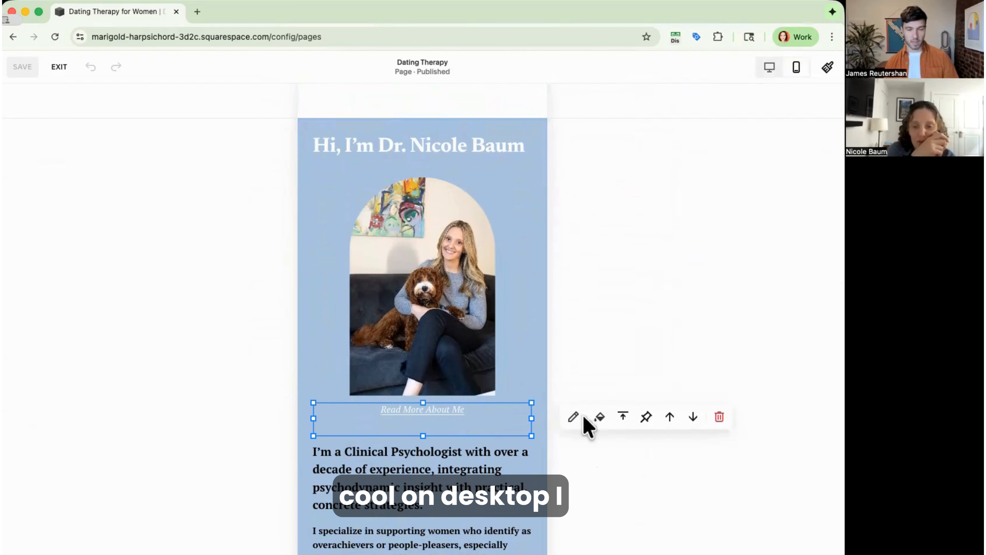
{"action": "left_click", "coordinate": [573, 415]}
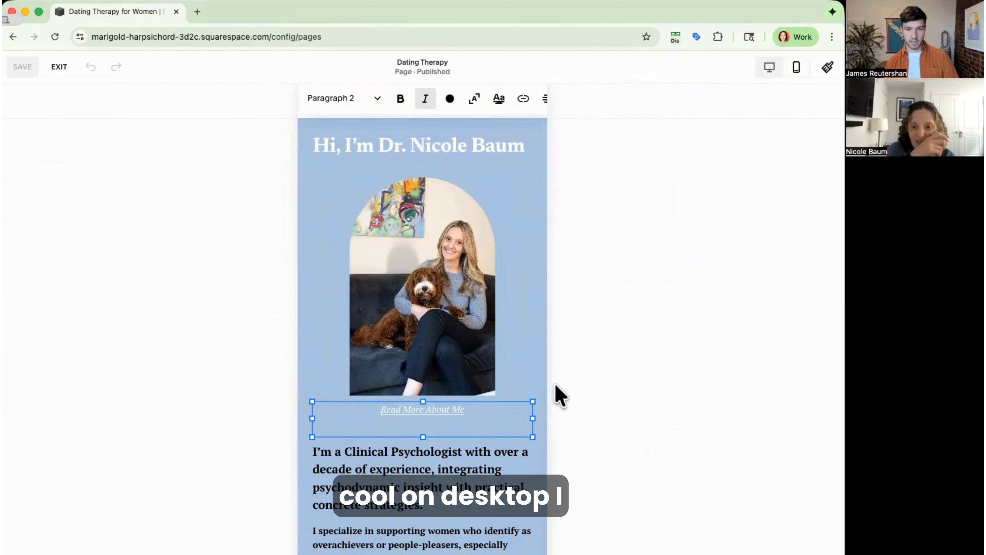
{"action": "left_click", "coordinate": [350, 100]}
{"action": "left_click", "coordinate": [345, 229]}
Review the rest of the mobile Dating Therapy page from the therapist bio through credentials to "Get Started in 3 Steps".
{"action": "scroll", "coordinate": [510, 336], "scroll_direction": "down", "scroll_amount": 8}
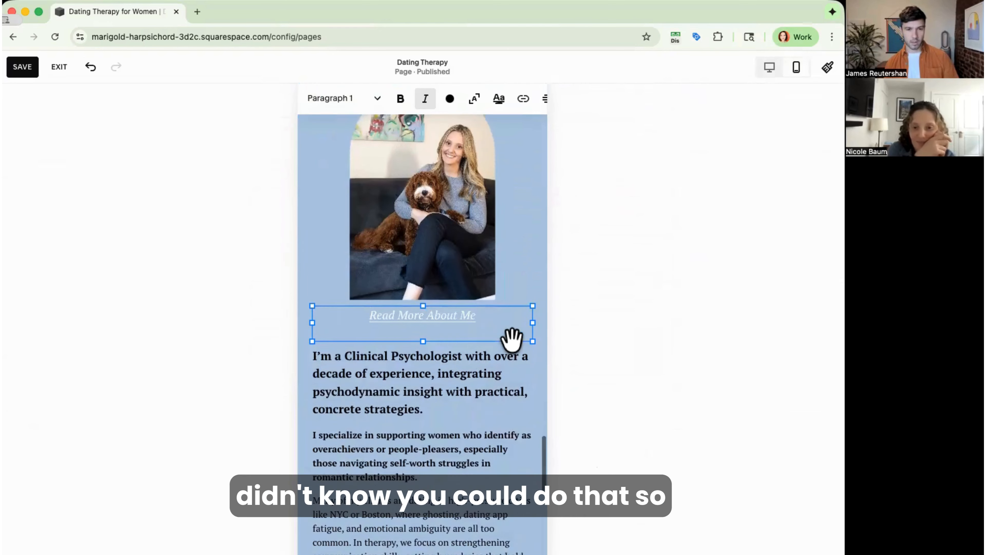
{"action": "scroll", "coordinate": [512, 338], "scroll_direction": "down", "scroll_amount": 7}
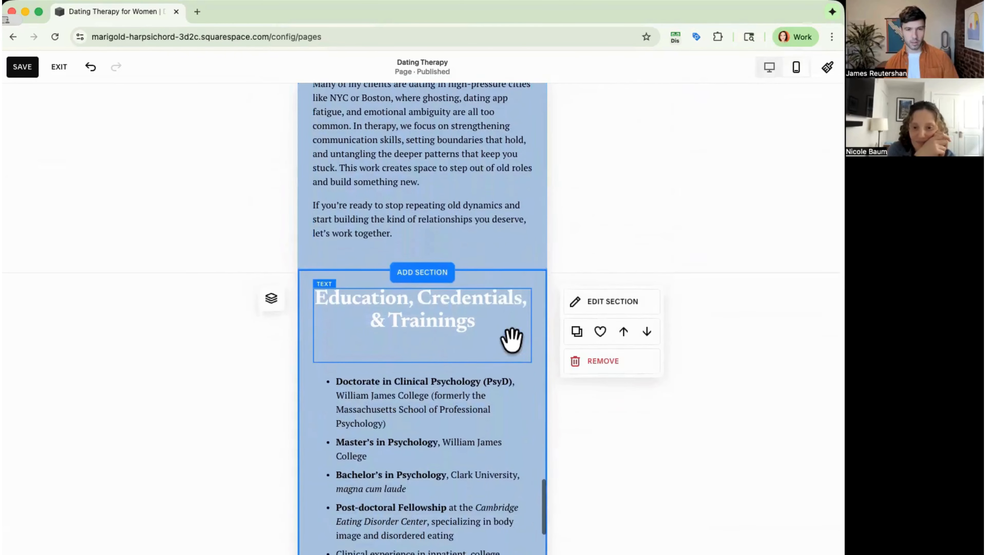
{"action": "scroll", "coordinate": [427, 404], "scroll_direction": "down", "scroll_amount": 16}
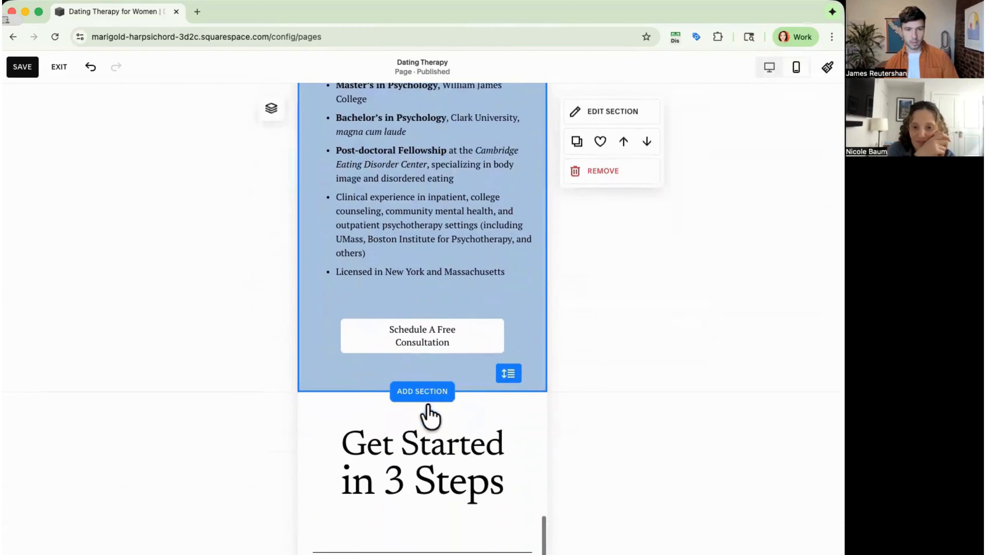
{"action": "scroll", "coordinate": [429, 462], "scroll_direction": "down", "scroll_amount": 3}
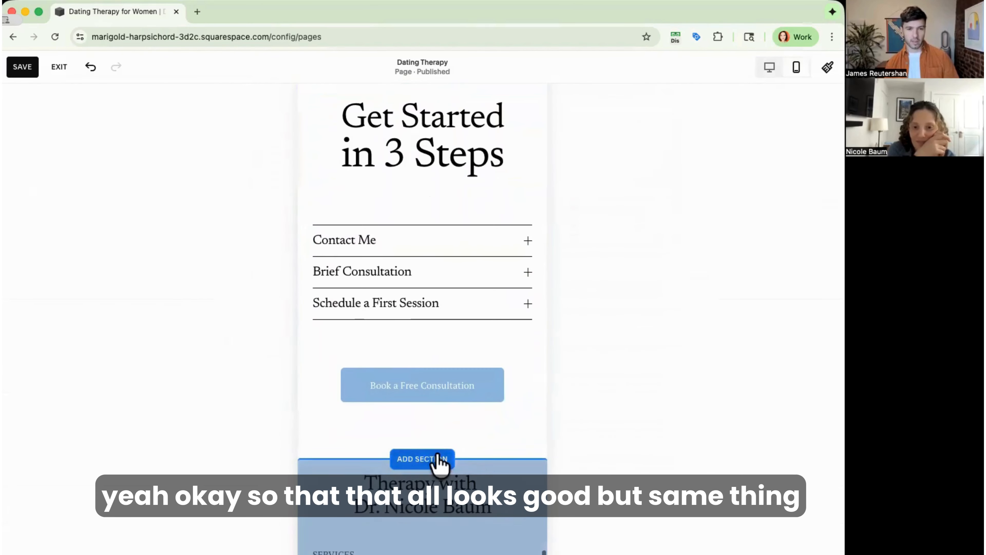
Save the Dating Therapy page and exit the editor in the desktop layout.
{"action": "left_click", "coordinate": [21, 66]}
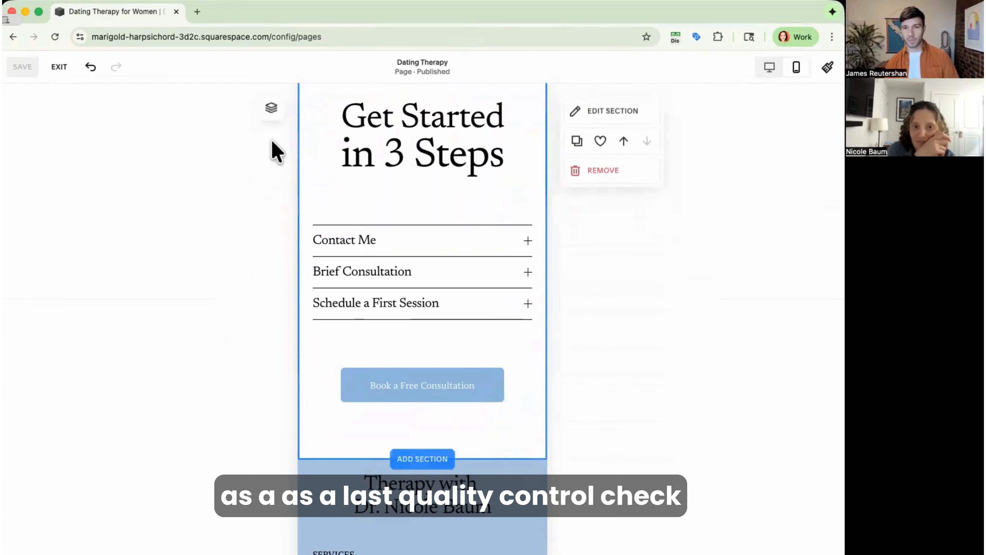
{"action": "left_click", "coordinate": [769, 67]}
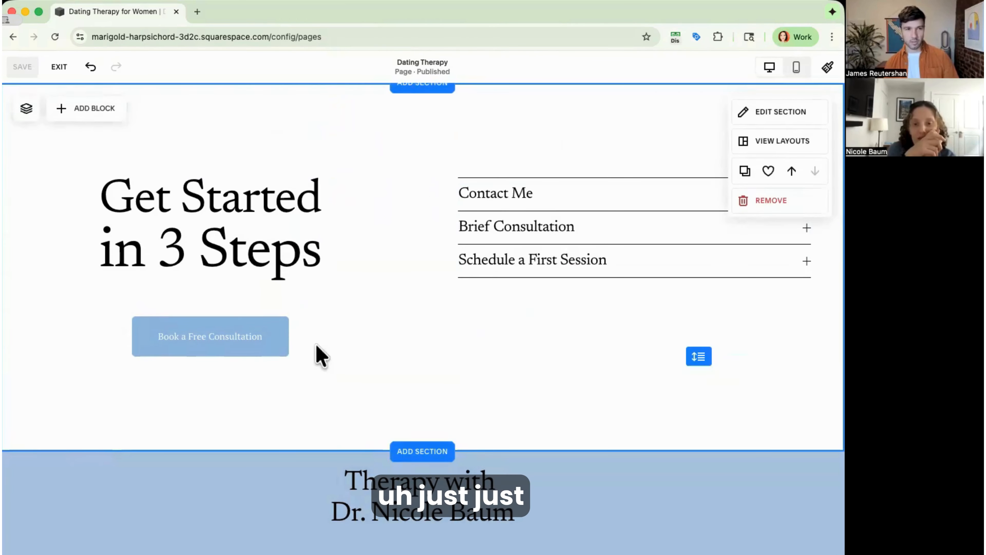
{"action": "left_click", "coordinate": [59, 68]}
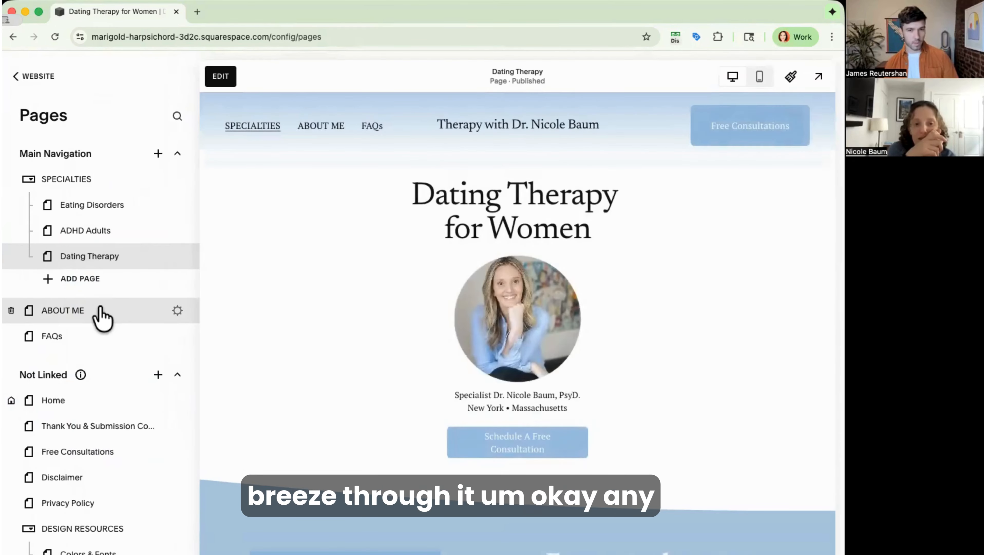
Open the About Me page and review its introduction, "My Specialities" list, and the training and therapeutic style section.
{"action": "left_click", "coordinate": [101, 314]}
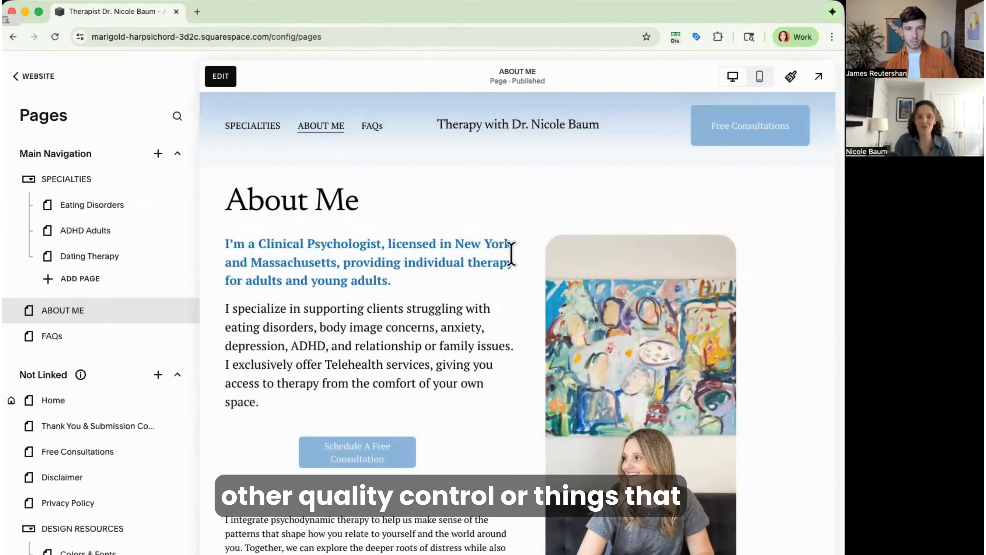
{"action": "scroll", "coordinate": [512, 256], "scroll_direction": "down", "scroll_amount": 3}
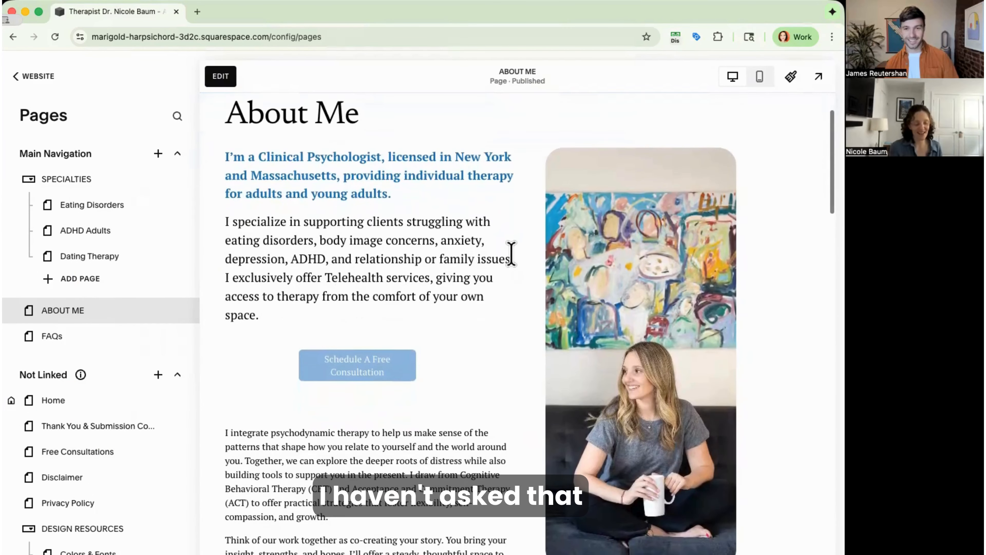
{"action": "scroll", "coordinate": [513, 256], "scroll_direction": "down", "scroll_amount": 10}
{"action": "right_click", "coordinate": [513, 255]}
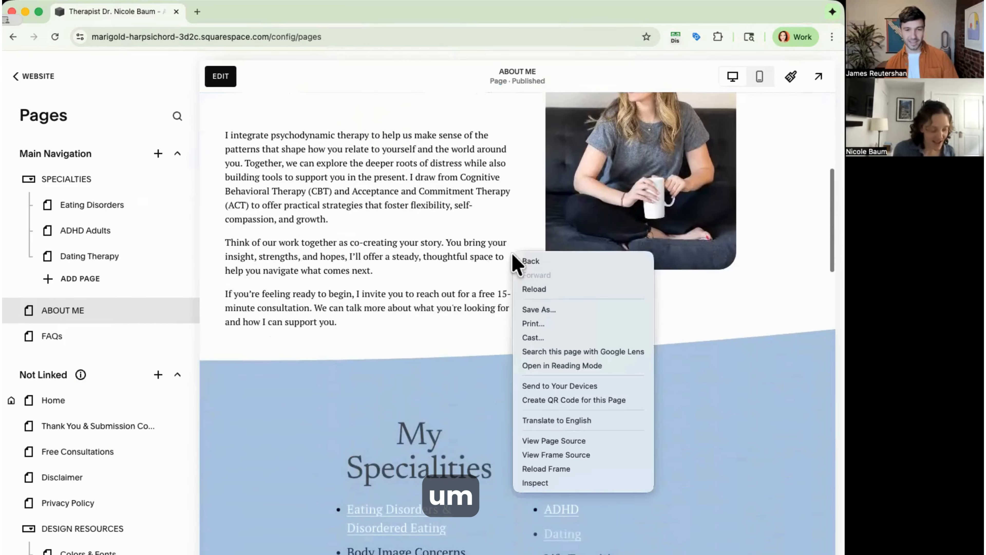
{"action": "left_click", "coordinate": [464, 278]}
{"action": "scroll", "coordinate": [462, 272], "scroll_direction": "down", "scroll_amount": 10}
{"action": "scroll", "coordinate": [513, 326], "scroll_direction": "down", "scroll_amount": 3}
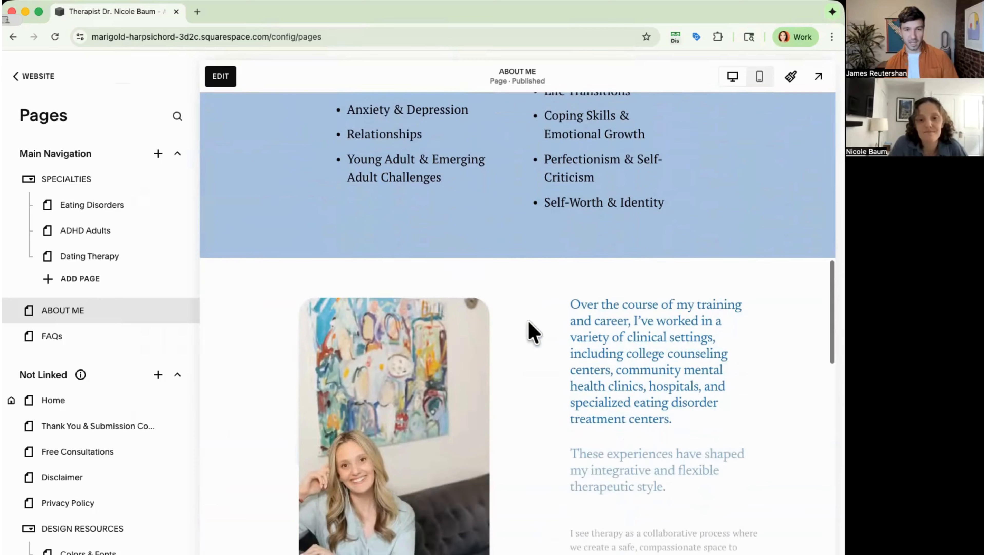
{"action": "scroll", "coordinate": [520, 332], "scroll_direction": "down", "scroll_amount": 7}
{"action": "scroll", "coordinate": [520, 336], "scroll_direction": "down", "scroll_amount": 12}
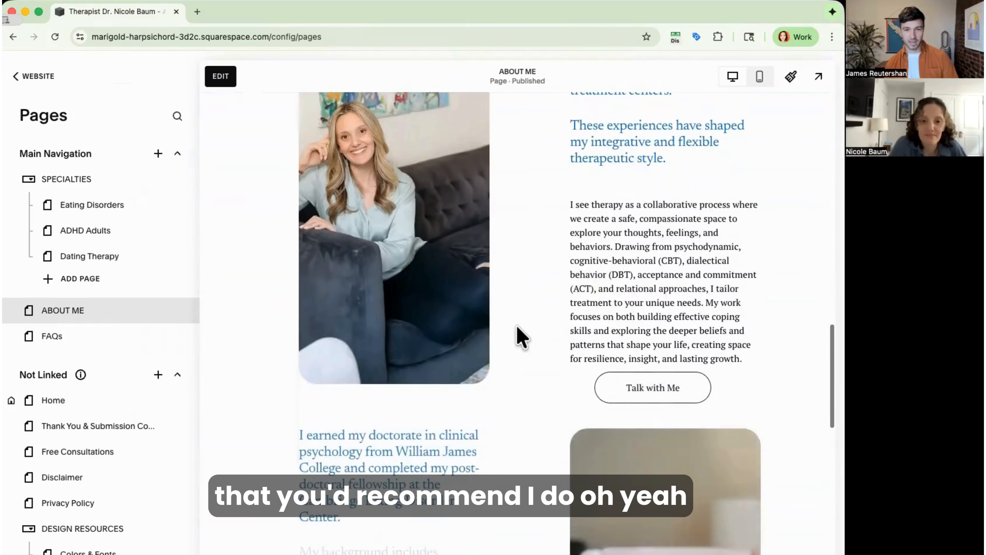
Review the rest of the About Me page, from the background text beside the dog photo to "Education, Credentials, & Trainings".
{"action": "scroll", "coordinate": [520, 336], "scroll_direction": "down", "scroll_amount": 5}
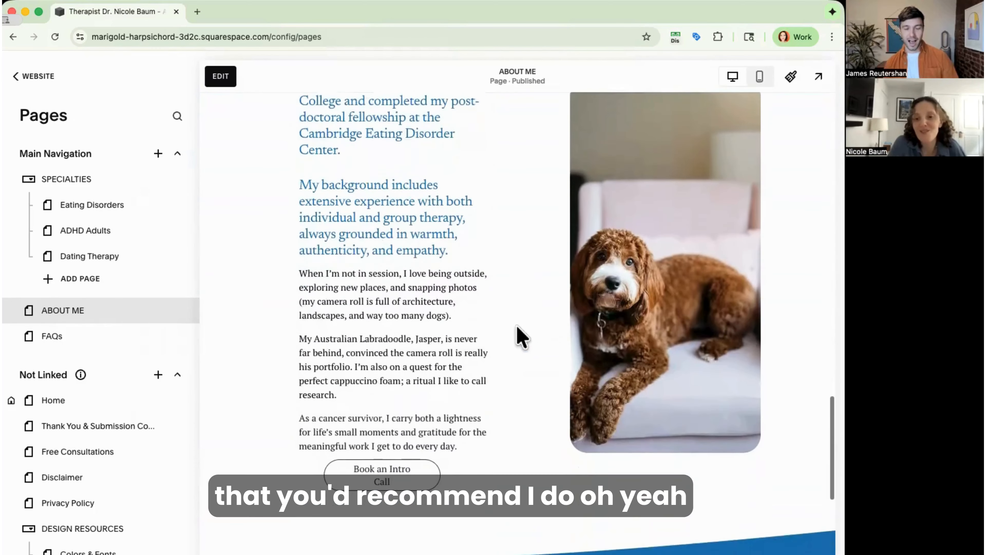
{"action": "scroll", "coordinate": [521, 337], "scroll_direction": "up", "scroll_amount": 2}
{"action": "scroll", "coordinate": [521, 336], "scroll_direction": "up", "scroll_amount": 3}
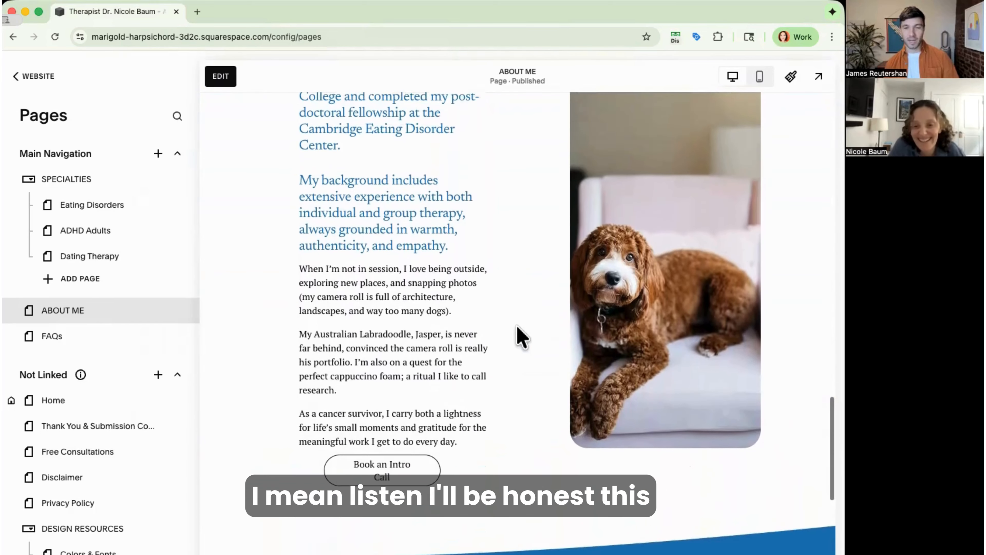
{"action": "scroll", "coordinate": [505, 338], "scroll_direction": "down", "scroll_amount": 4}
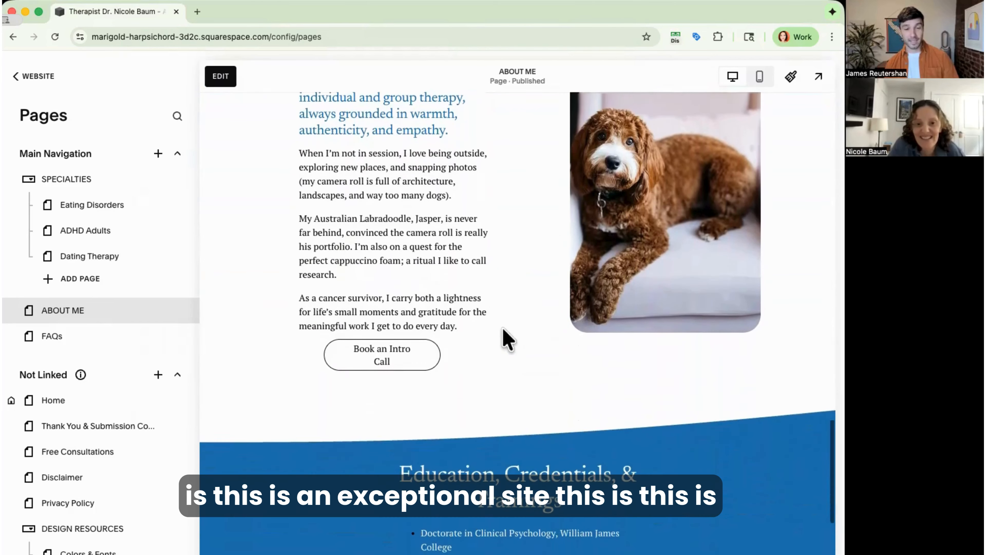
{"action": "scroll", "coordinate": [288, 403], "scroll_direction": "down", "scroll_amount": 2}
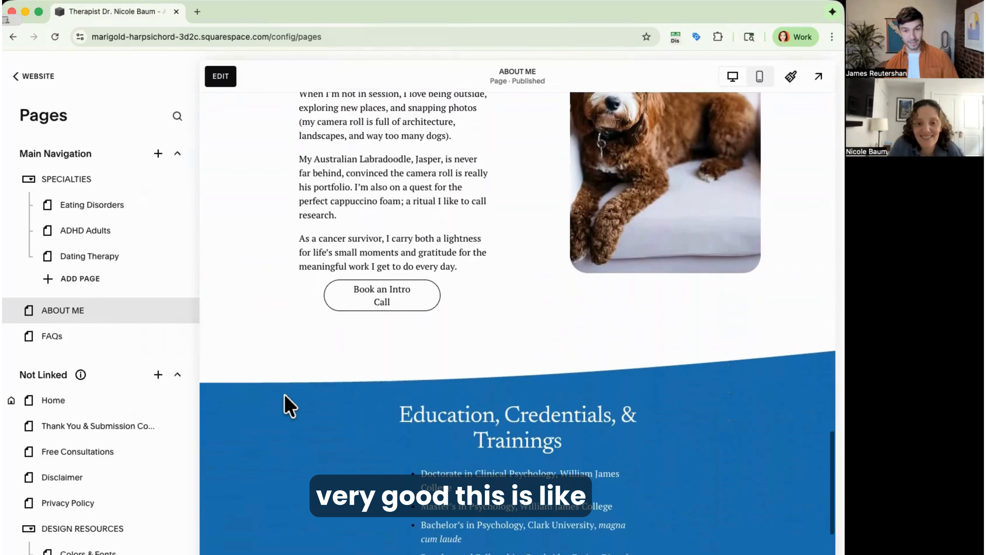
{"action": "scroll", "coordinate": [288, 406], "scroll_direction": "down", "scroll_amount": 5}
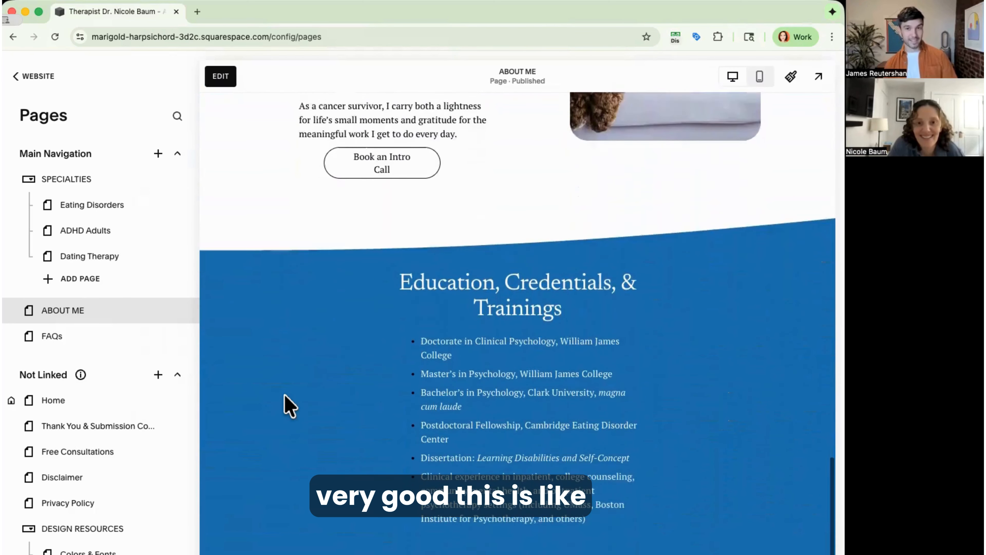
{"action": "scroll", "coordinate": [288, 406], "scroll_direction": "down", "scroll_amount": 4}
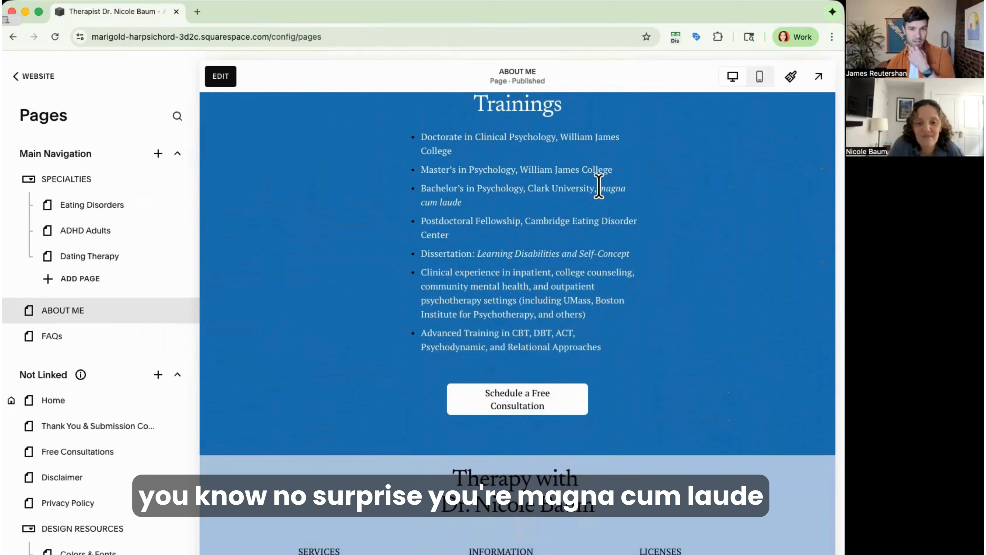
{"action": "left_click_drag", "start_coordinate": [599, 188], "coordinate": [613, 210]}
{"action": "left_click", "coordinate": [291, 309]}
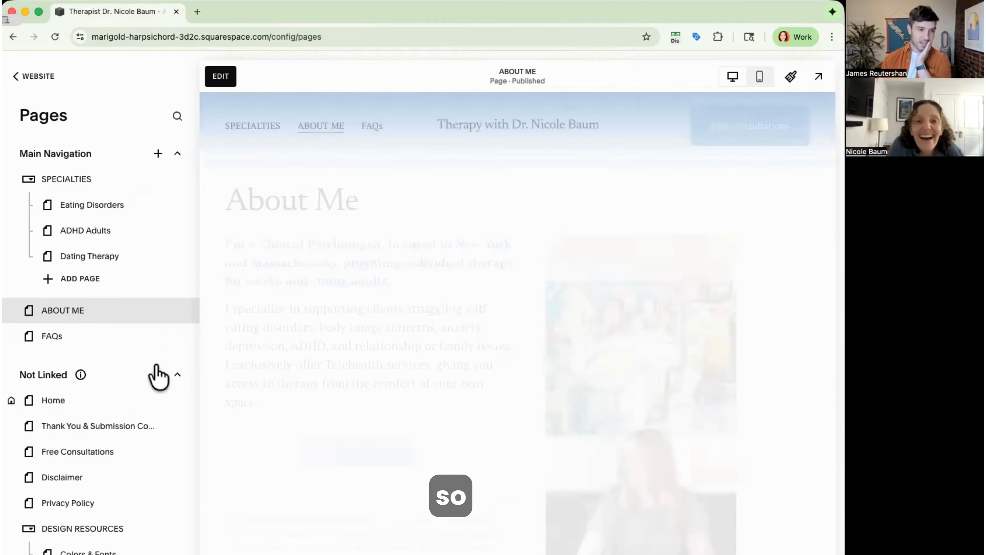
View the FAQs page preview and return to the Home page preview.
{"action": "left_click", "coordinate": [83, 346]}
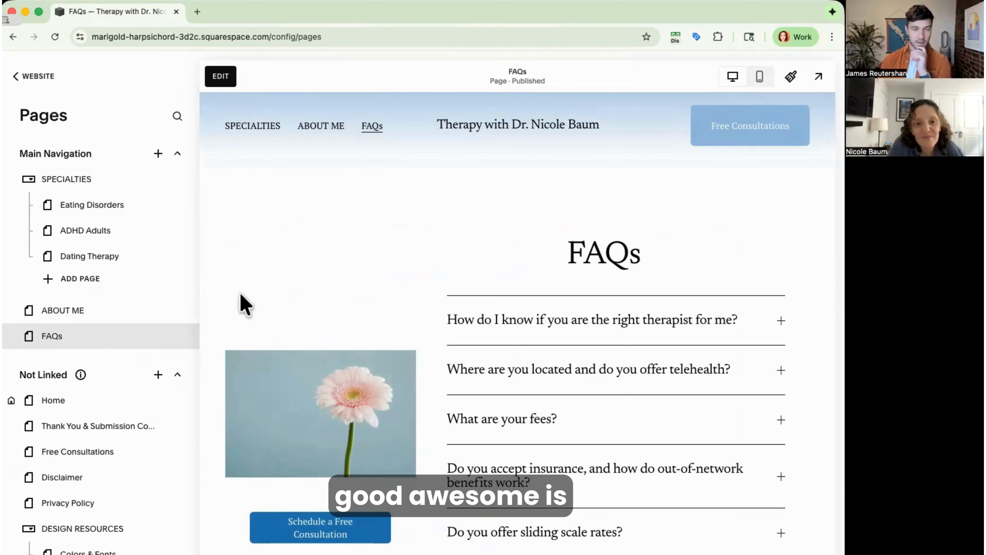
{"action": "left_click", "coordinate": [54, 404]}
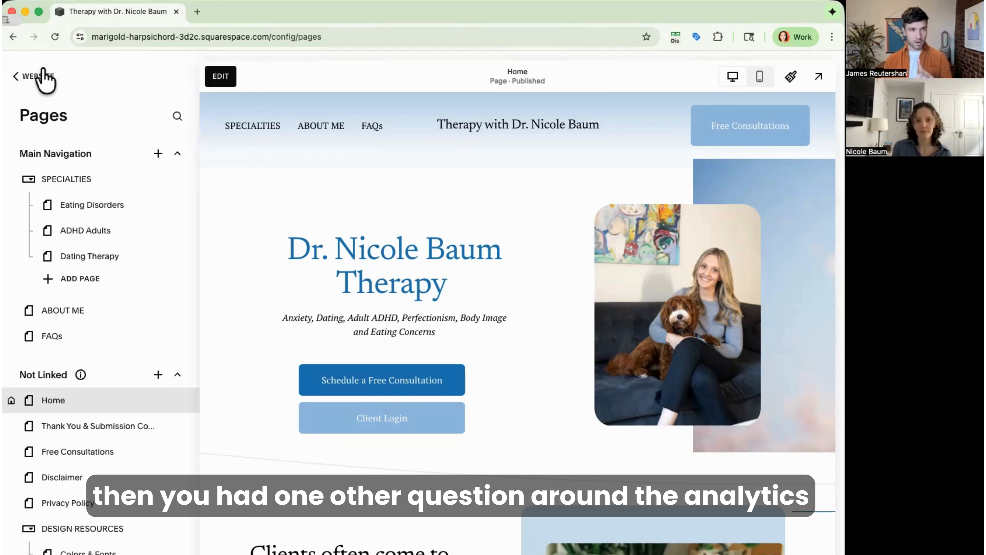
Open the site's traffic analytics and show the last 30 days of visits as a weekly chart.
{"action": "left_click", "coordinate": [38, 74]}
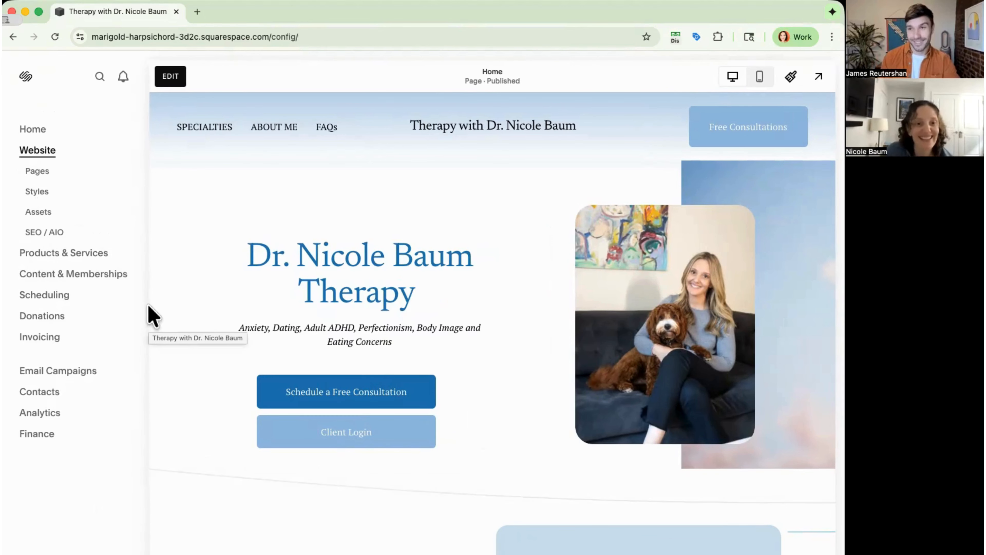
{"action": "left_click", "coordinate": [48, 414]}
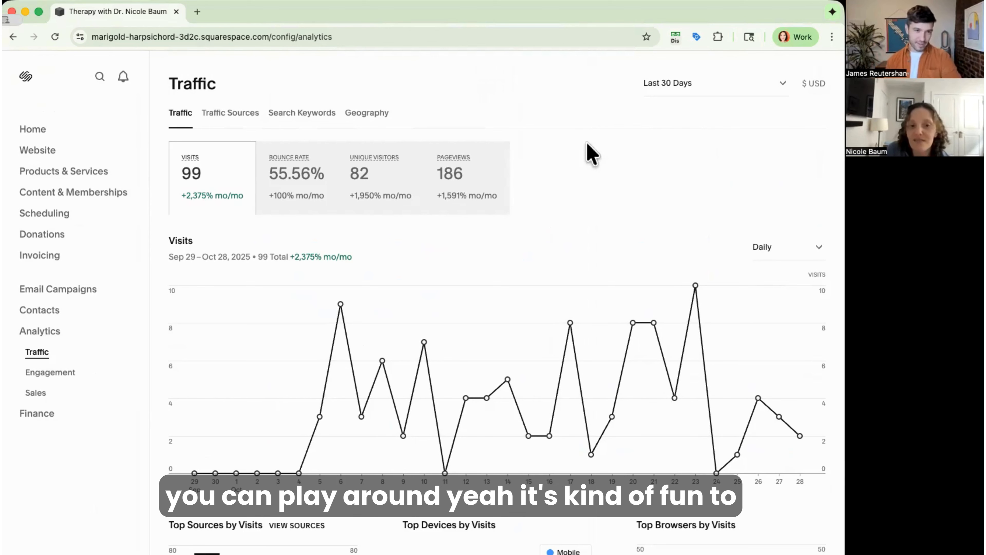
{"action": "scroll", "coordinate": [588, 144], "scroll_direction": "down", "scroll_amount": 2}
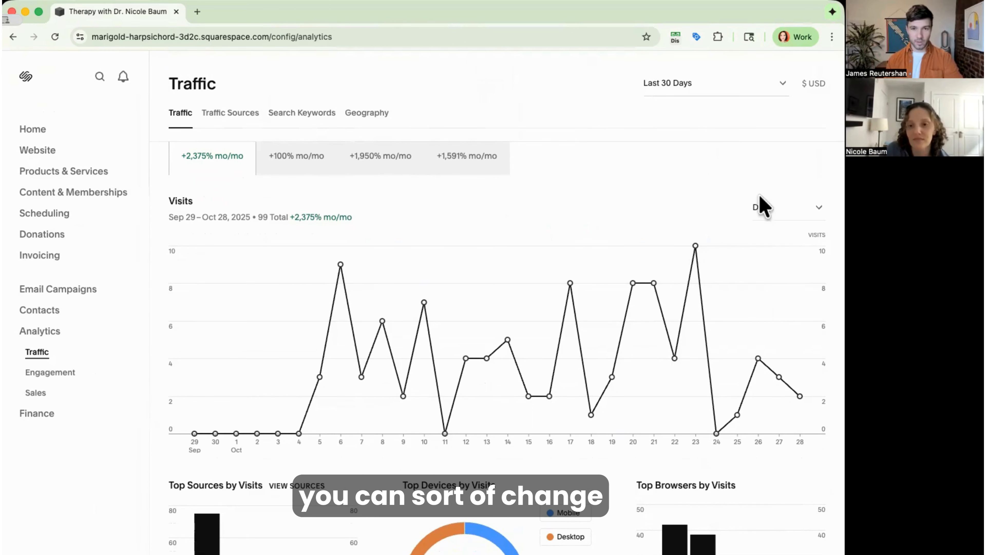
{"action": "left_click", "coordinate": [782, 215]}
{"action": "left_click", "coordinate": [775, 236]}
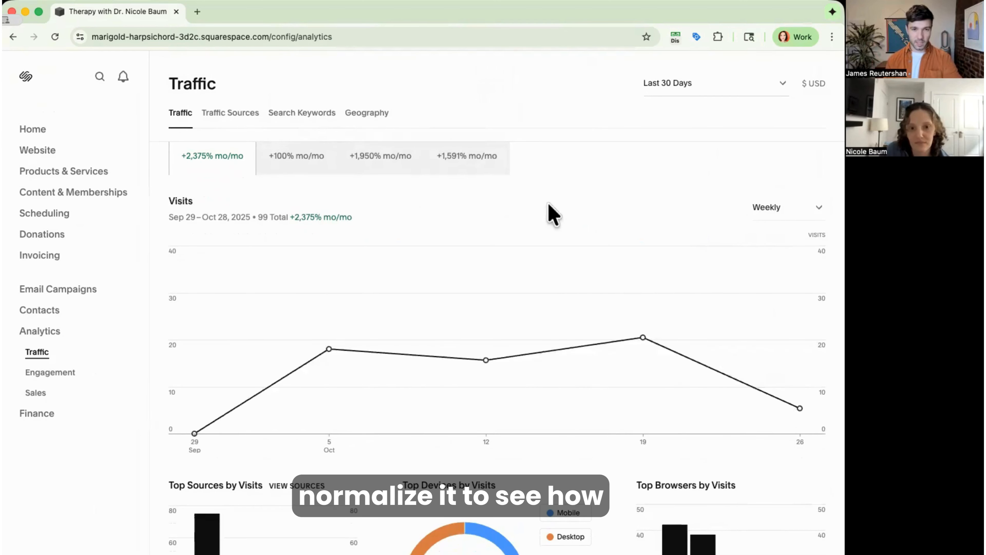
{"action": "mouse_move", "coordinate": [555, 352]}
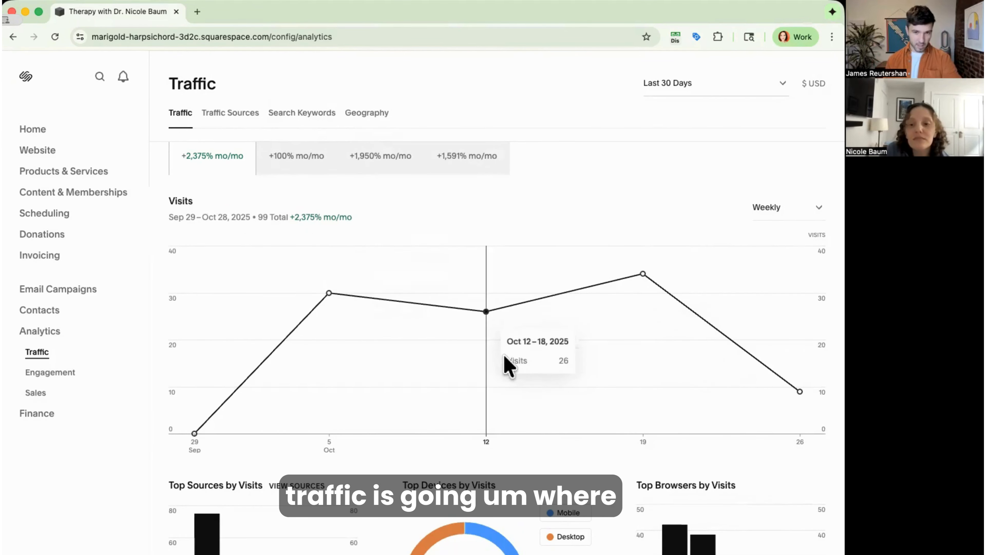
Review the weekly visits curve and the breakdowns of visits by top sources, devices and browsers.
{"action": "scroll", "coordinate": [537, 367], "scroll_direction": "down", "scroll_amount": 3}
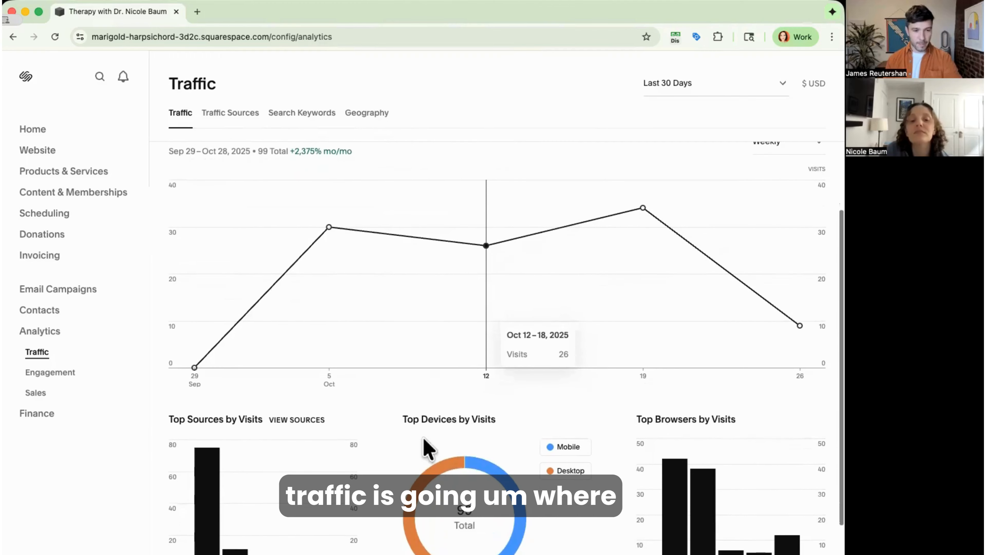
{"action": "mouse_move", "coordinate": [216, 548]}
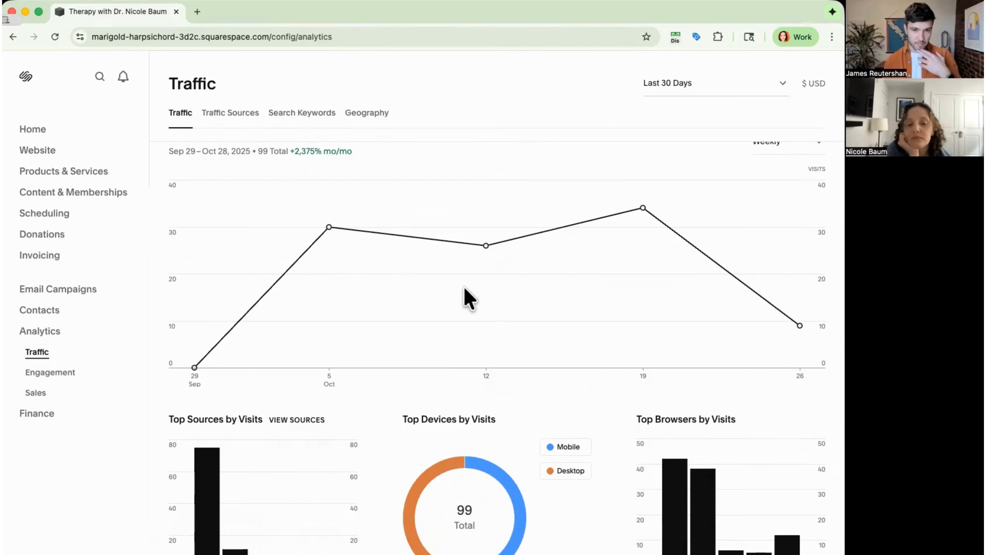
{"action": "mouse_move", "coordinate": [532, 315]}
{"action": "scroll", "coordinate": [524, 330], "scroll_direction": "down", "scroll_amount": 3}
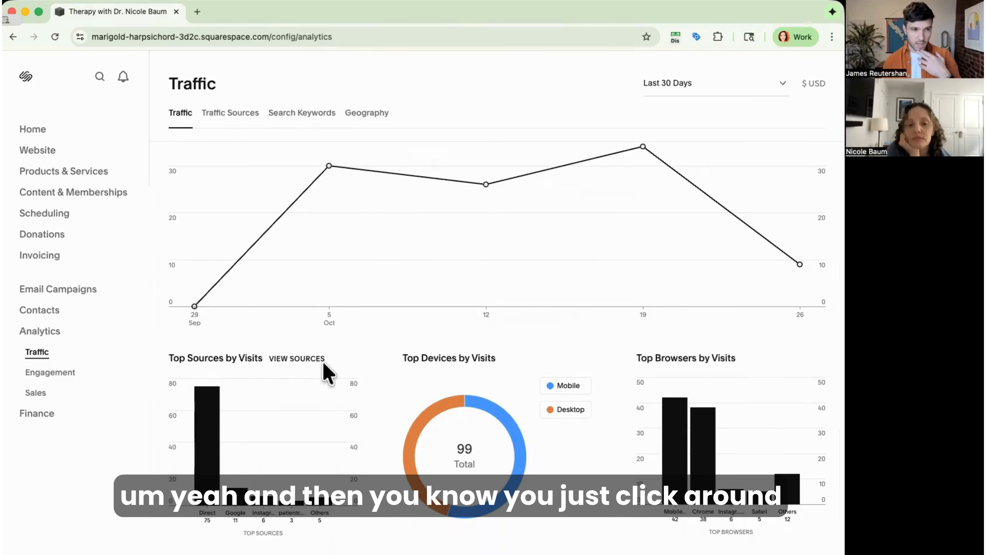
{"action": "scroll", "coordinate": [325, 374], "scroll_direction": "up", "scroll_amount": 1}
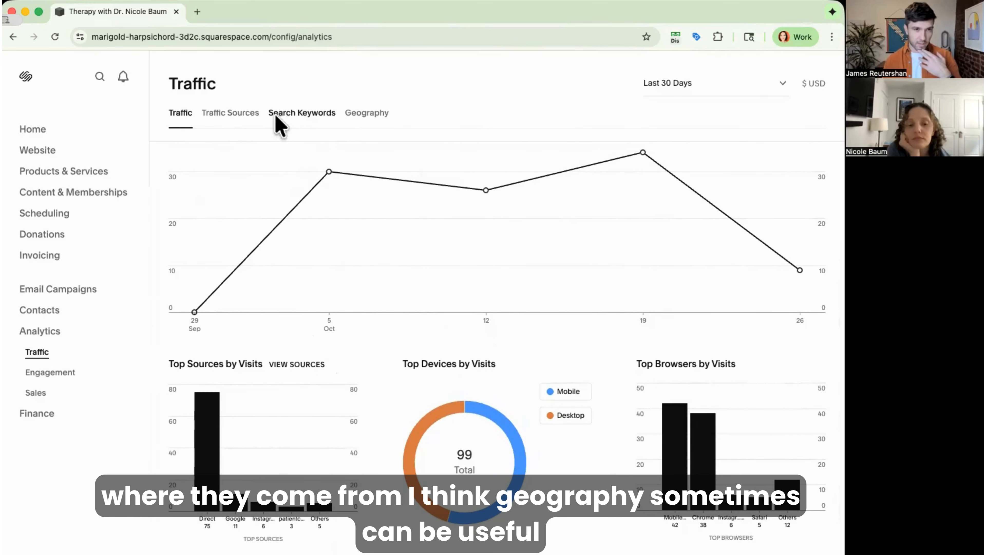
Open the geography report, expand United States and review the visits by state on the map and in the list.
{"action": "left_click", "coordinate": [370, 114]}
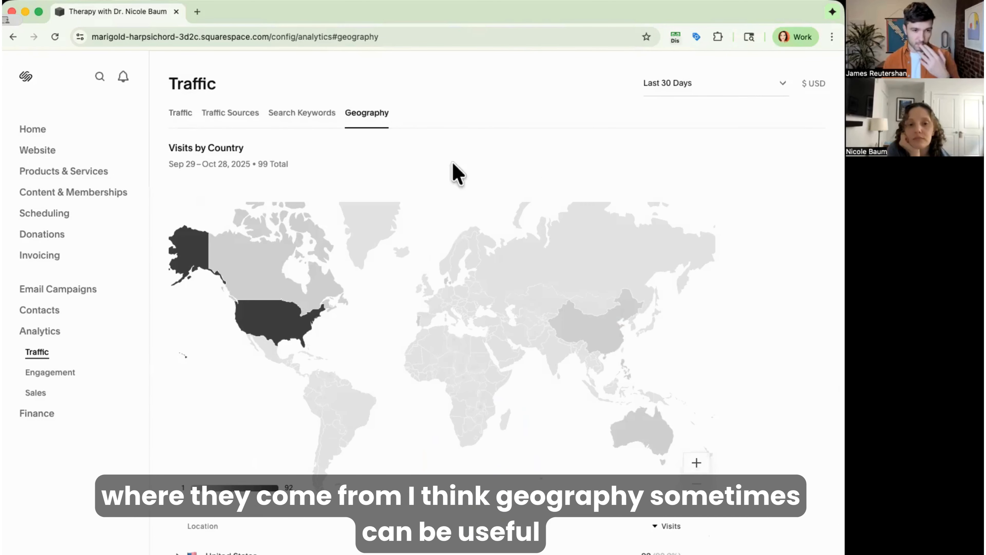
{"action": "scroll", "coordinate": [406, 294], "scroll_direction": "down", "scroll_amount": 2}
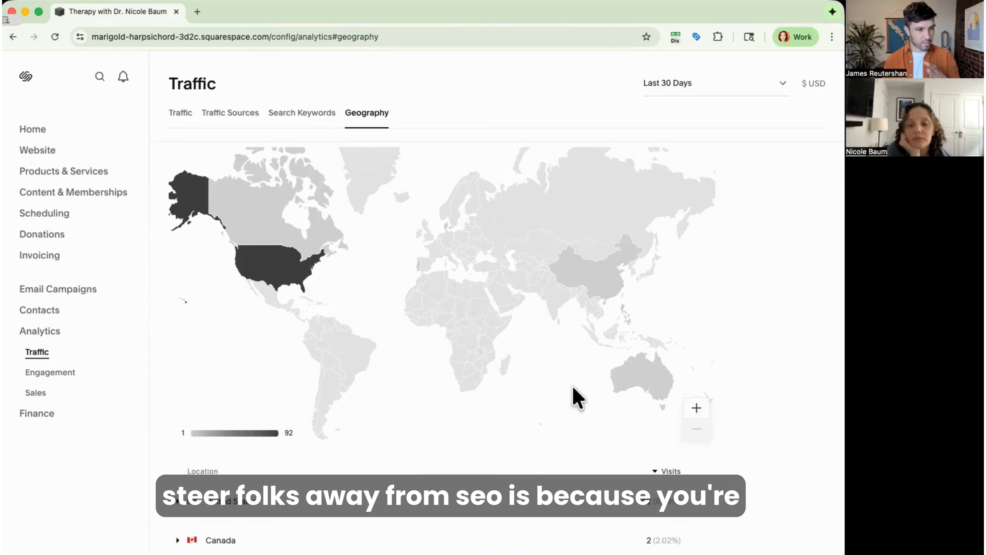
{"action": "scroll", "coordinate": [419, 389], "scroll_direction": "down", "scroll_amount": 2}
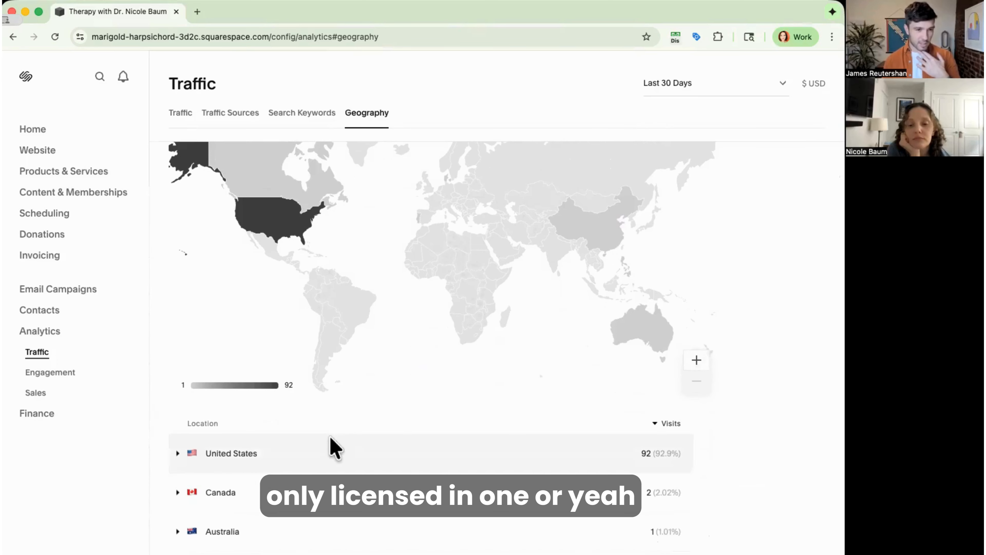
{"action": "left_click", "coordinate": [330, 453]}
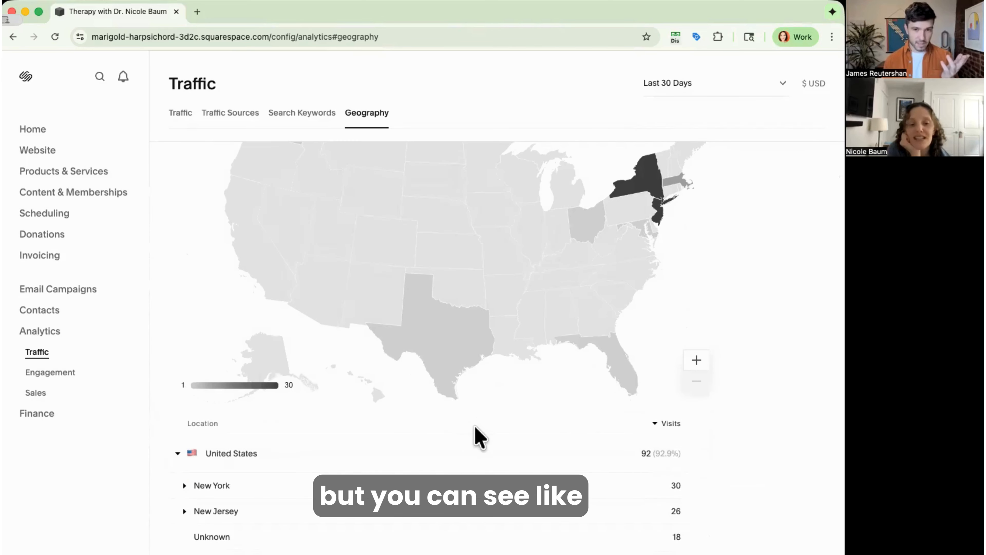
{"action": "scroll", "coordinate": [523, 541], "scroll_direction": "down", "scroll_amount": 1}
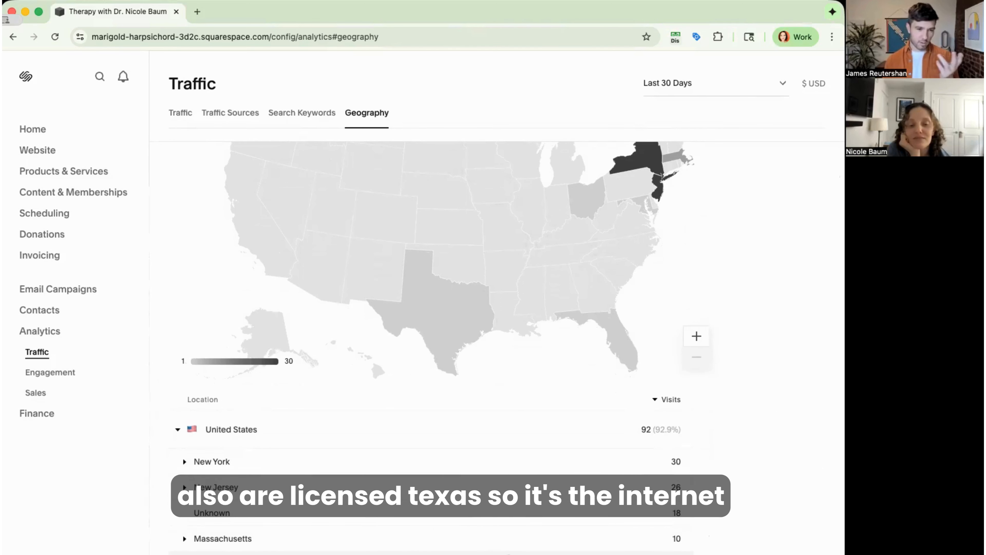
{"action": "scroll", "coordinate": [508, 552], "scroll_direction": "down", "scroll_amount": 5}
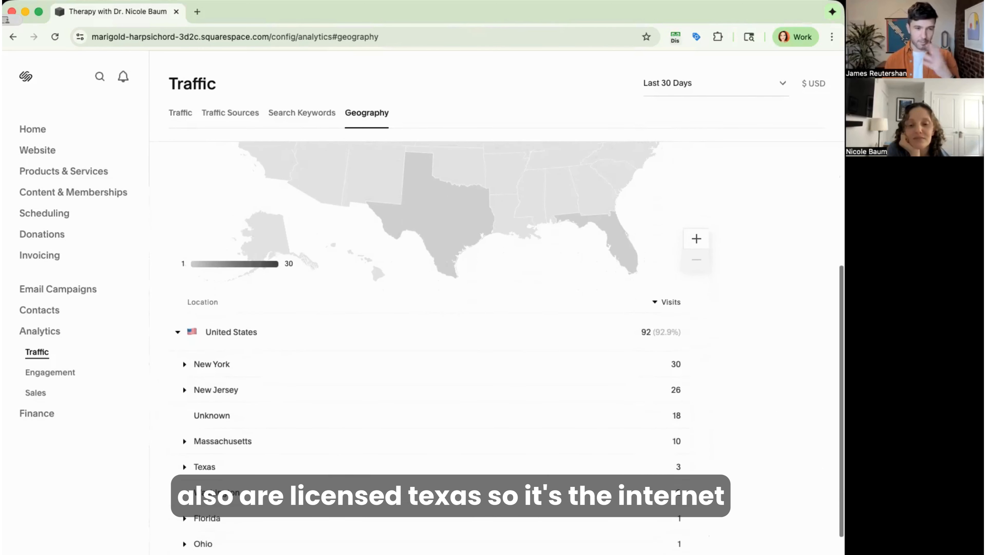
{"action": "scroll", "coordinate": [519, 475], "scroll_direction": "up", "scroll_amount": 6}
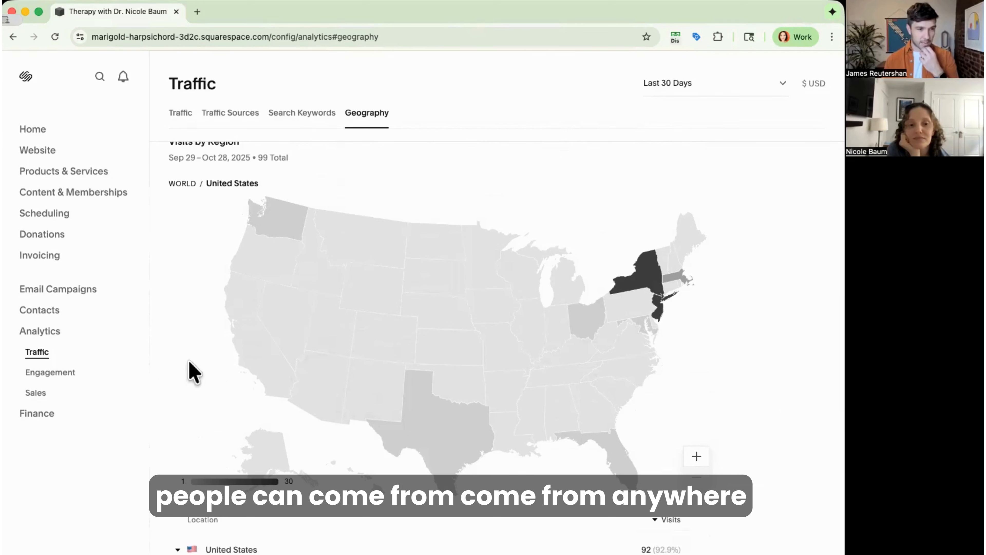
Open the engagement analytics for site content and examine the Top Pageviews chart, including Free Consultations and the thank-you page.
{"action": "left_click", "coordinate": [50, 374]}
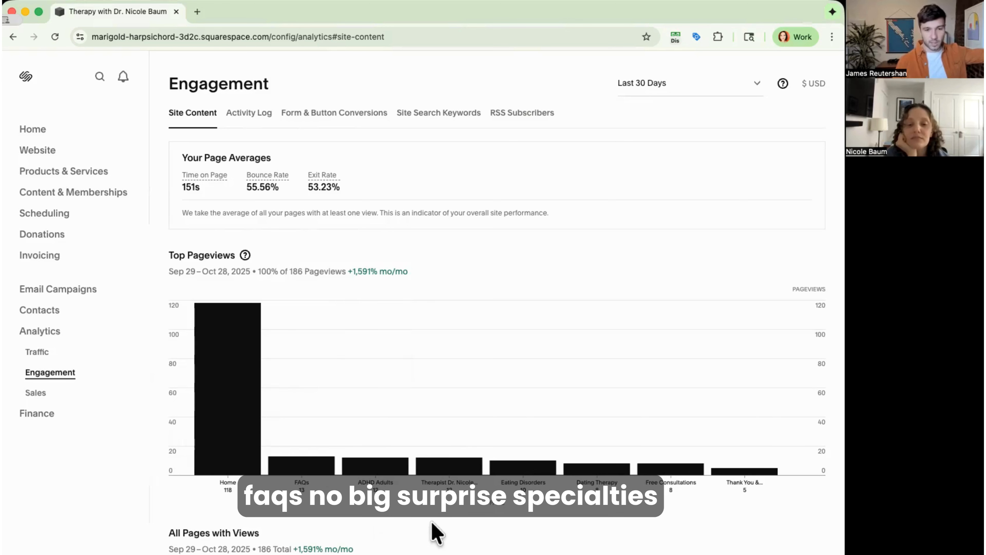
{"action": "mouse_move", "coordinate": [440, 484]}
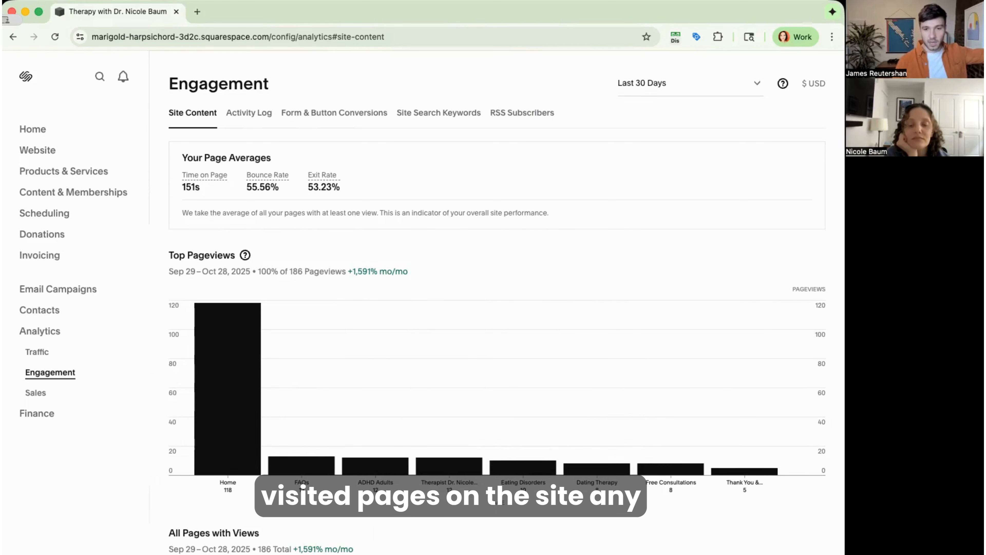
{"action": "mouse_move", "coordinate": [678, 485]}
{"action": "mouse_move", "coordinate": [765, 486]}
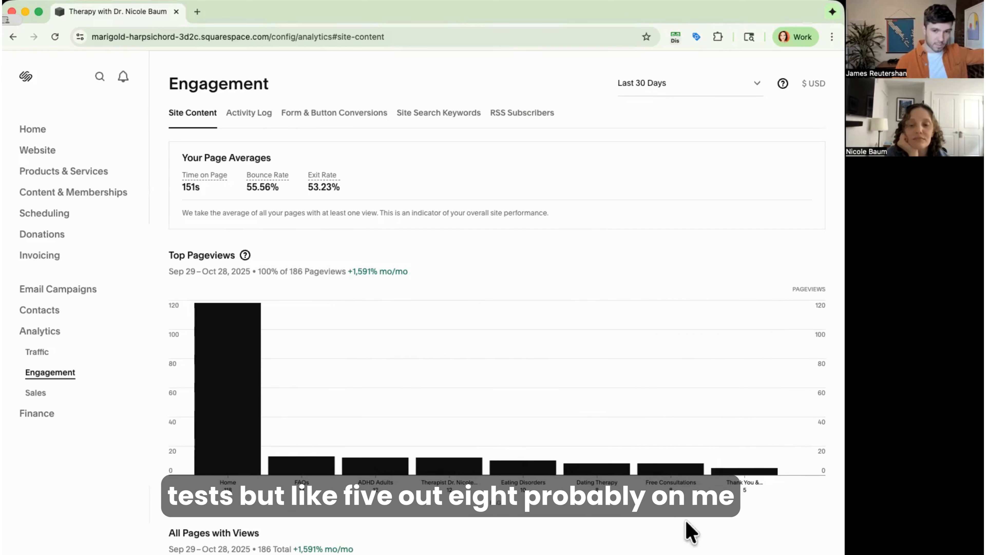
{"action": "mouse_move", "coordinate": [687, 512]}
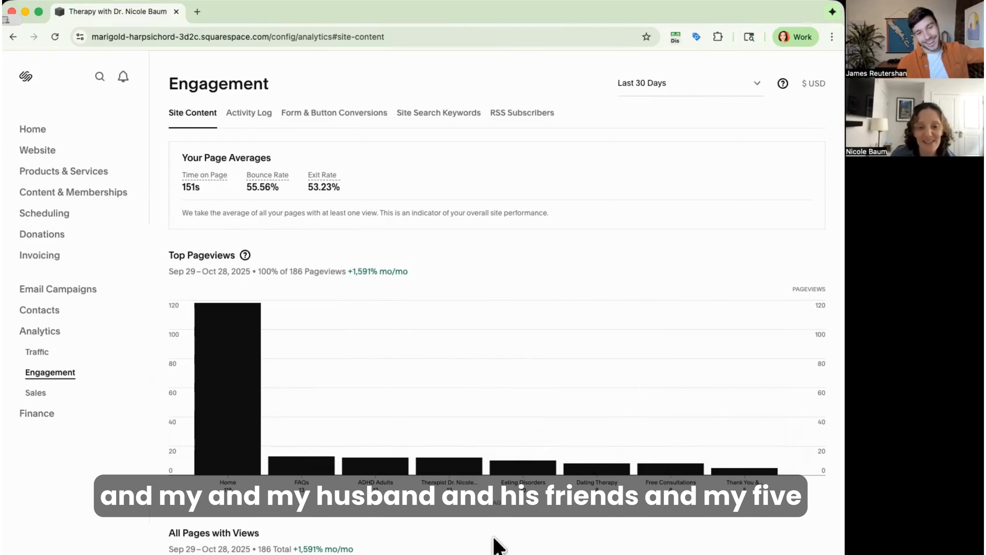
Review the "All Pages with Views" table, comparing views, time on page, bounce rate and exit rate for each page.
{"action": "scroll", "coordinate": [484, 546], "scroll_direction": "down", "scroll_amount": 1}
{"action": "scroll", "coordinate": [484, 544], "scroll_direction": "down", "scroll_amount": 1}
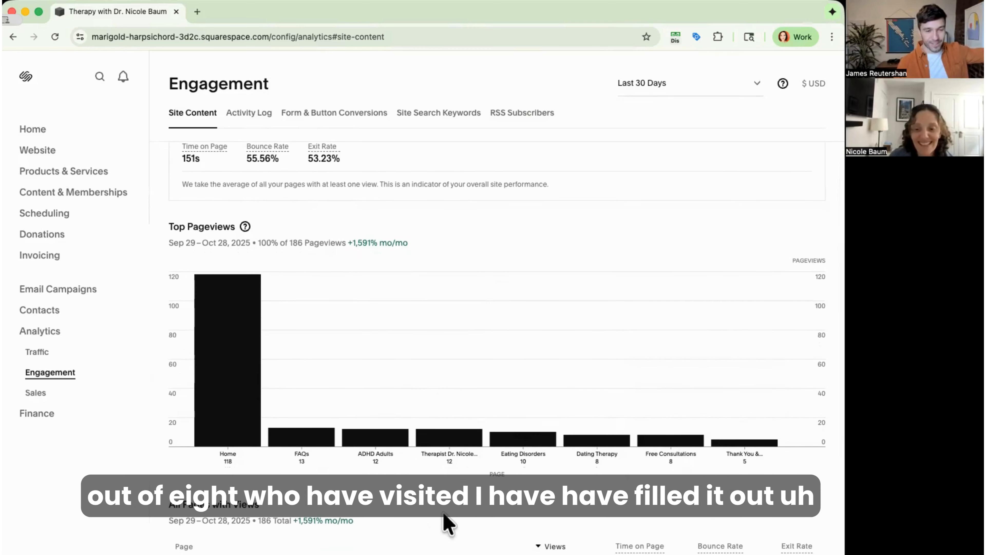
{"action": "scroll", "coordinate": [447, 522], "scroll_direction": "down", "scroll_amount": 3}
{"action": "scroll", "coordinate": [442, 514], "scroll_direction": "down", "scroll_amount": 8}
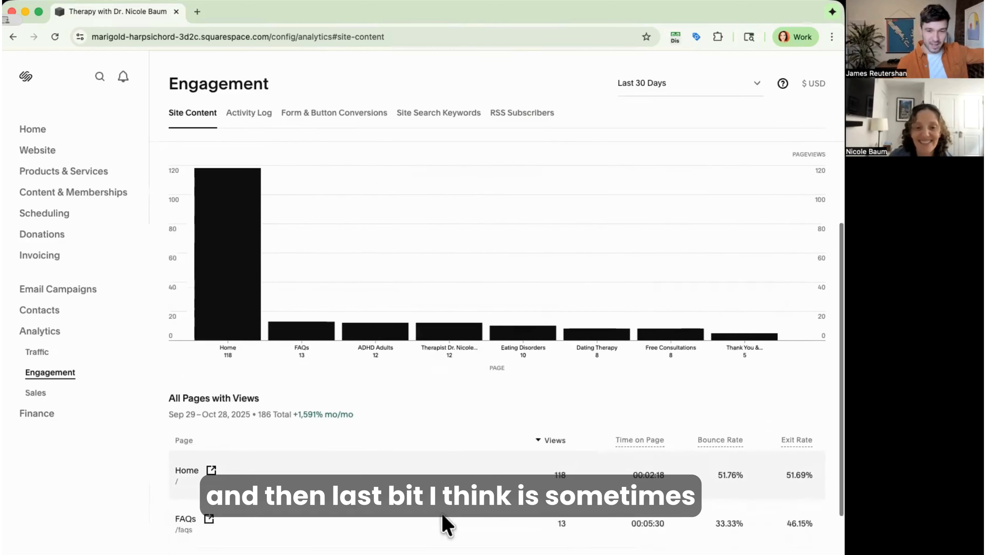
{"action": "scroll", "coordinate": [484, 427], "scroll_direction": "down", "scroll_amount": 3}
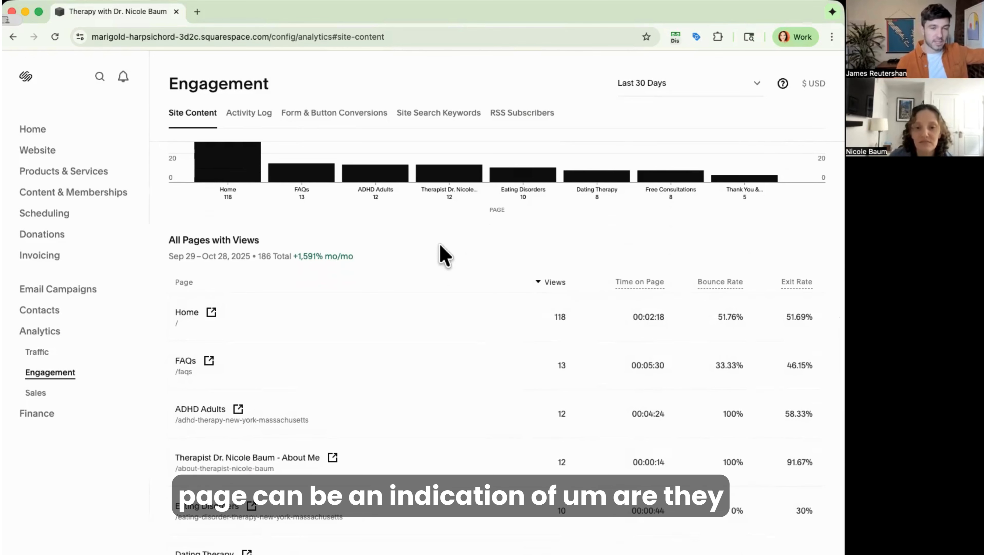
{"action": "scroll", "coordinate": [440, 253], "scroll_direction": "down", "scroll_amount": 2}
{"action": "scroll", "coordinate": [440, 253], "scroll_direction": "down", "scroll_amount": 1}
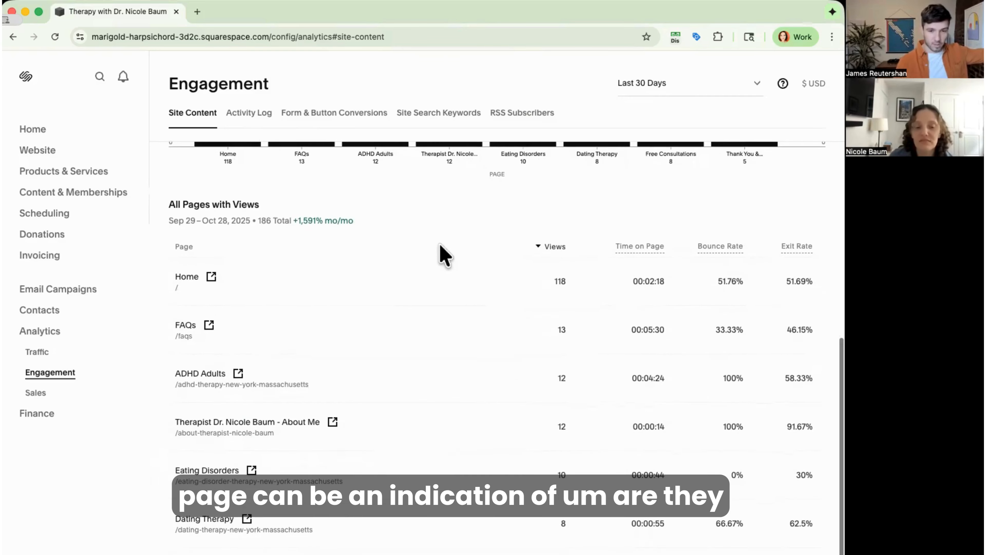